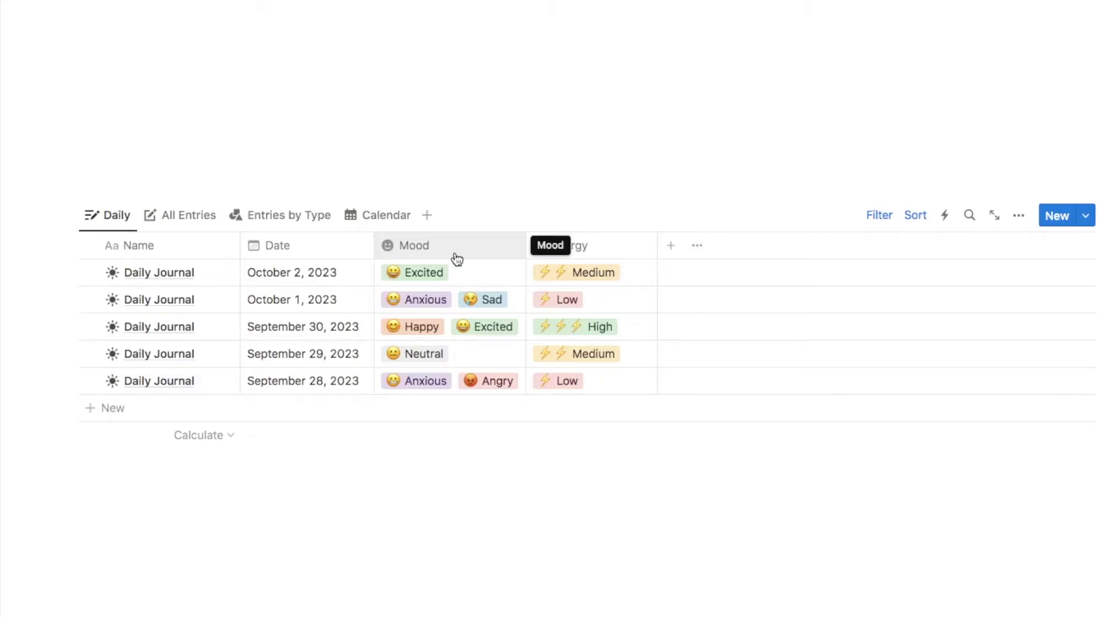
Step: Add the Happy mood to the October 2, 2023 journal entry
left_click(466, 276)
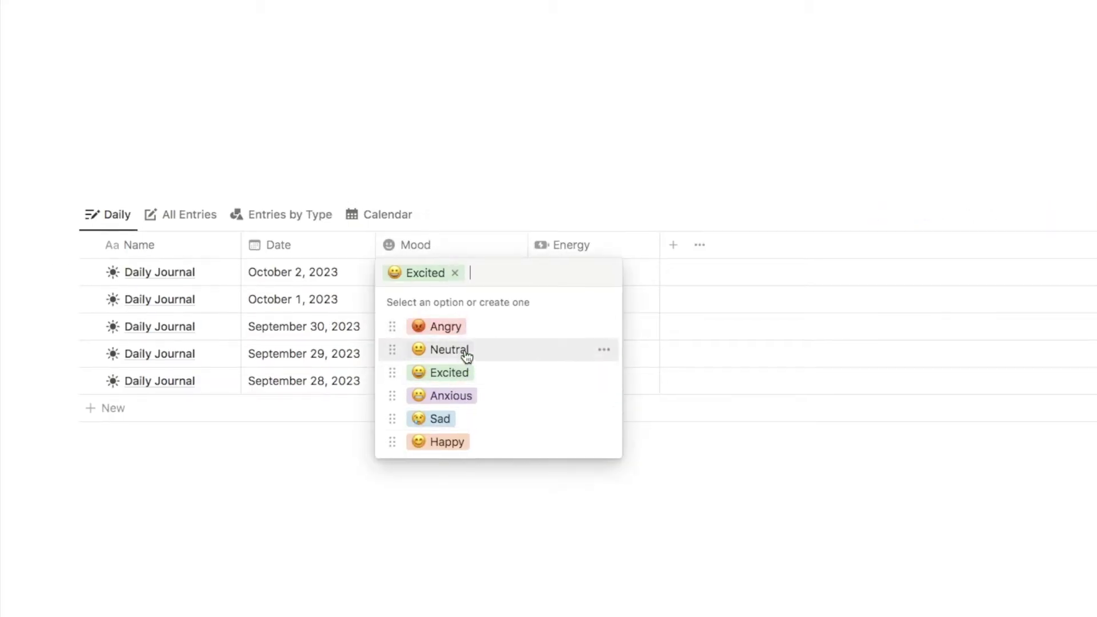
left_click(450, 442)
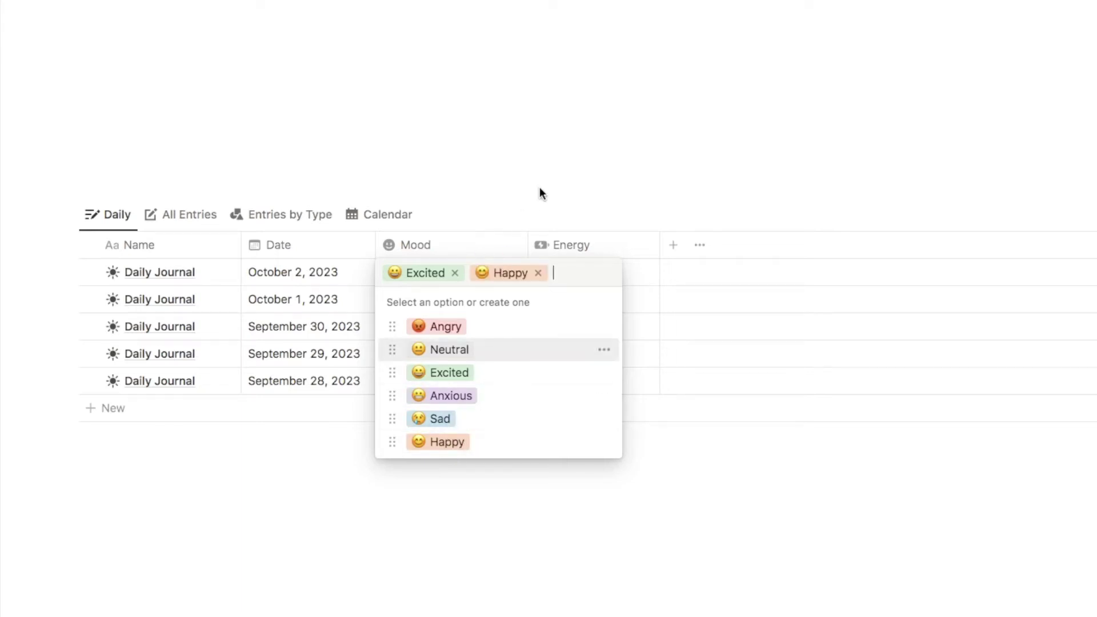
key("Escape")
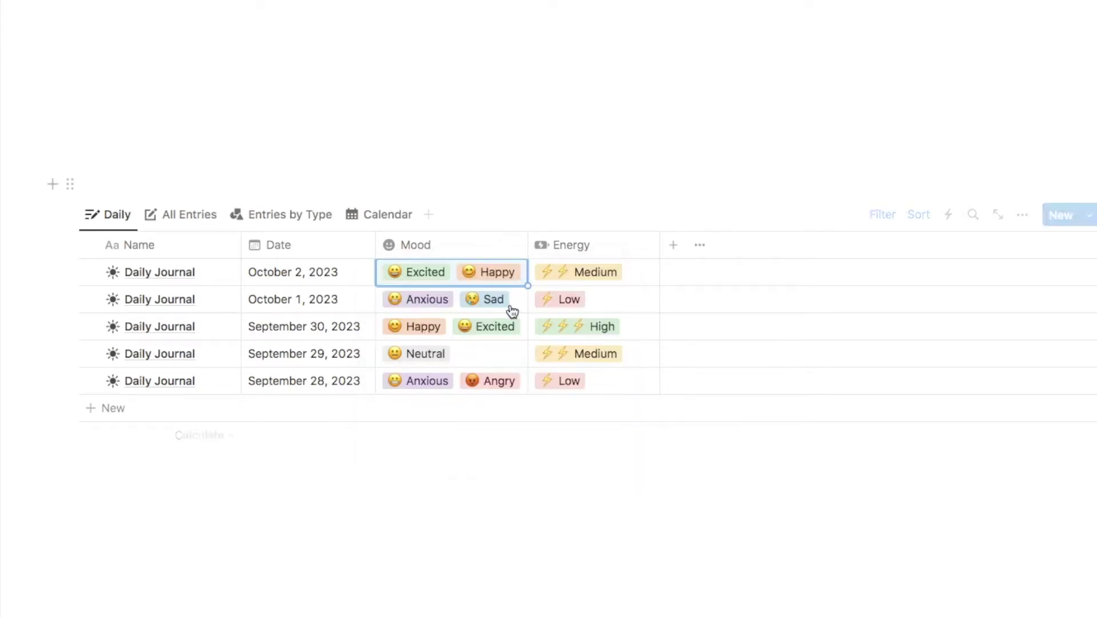
Step: Review the energy options of the October 2, 2023 entry, and open its page to examine the properties and journaling prompts
left_click(576, 280)
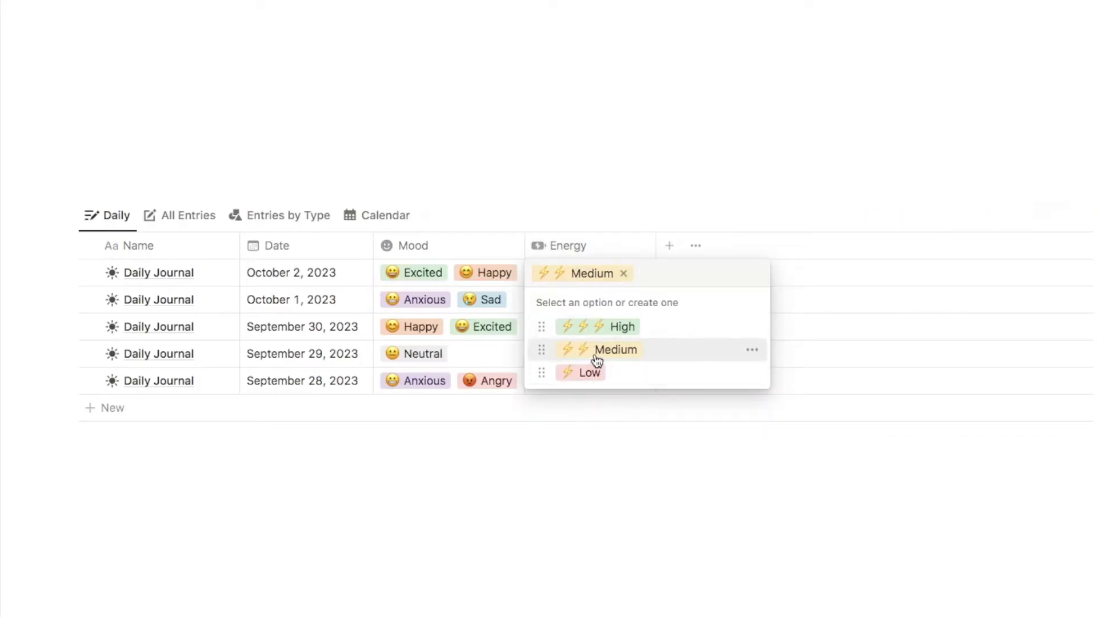
key("Escape")
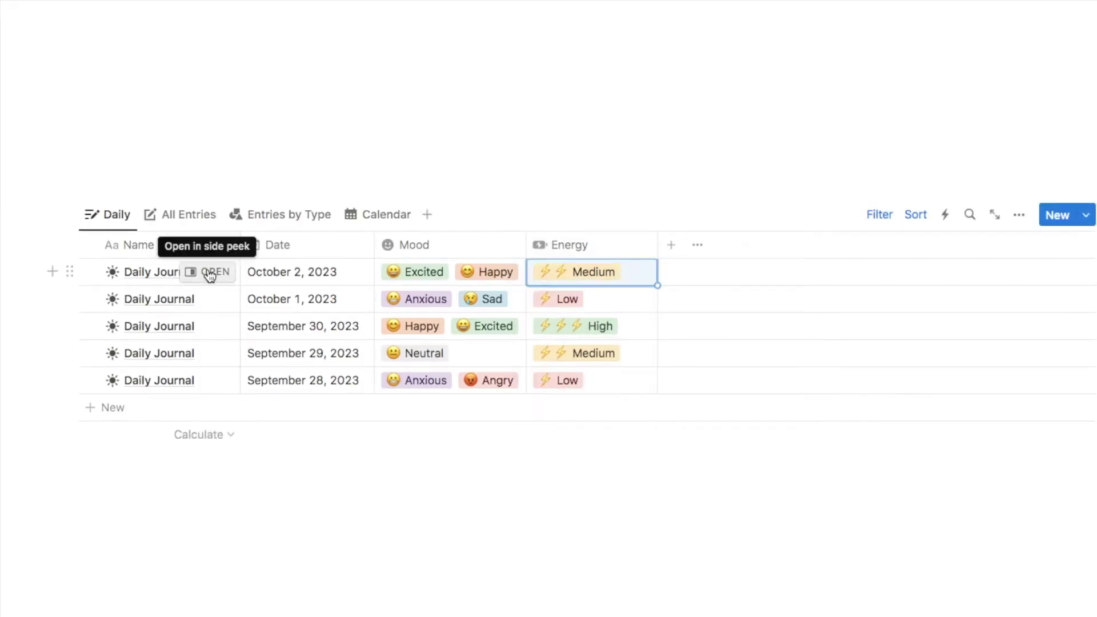
left_click(210, 274)
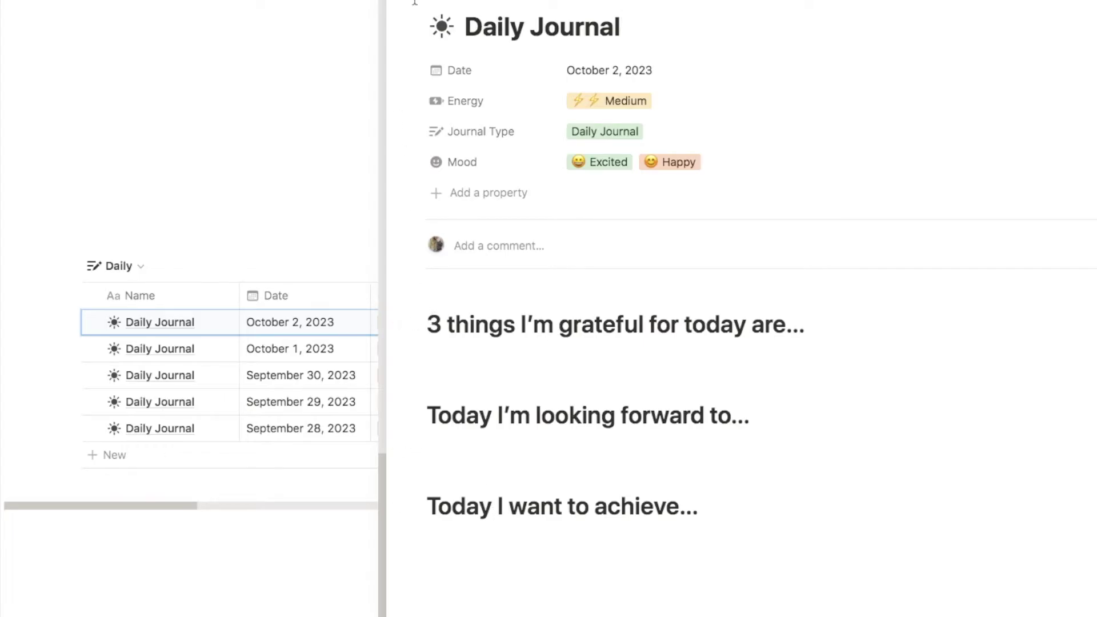
key("Escape")
Step: Review the journal in the All Entries view and examine every group on the Entries by Type board
left_click(162, 186)
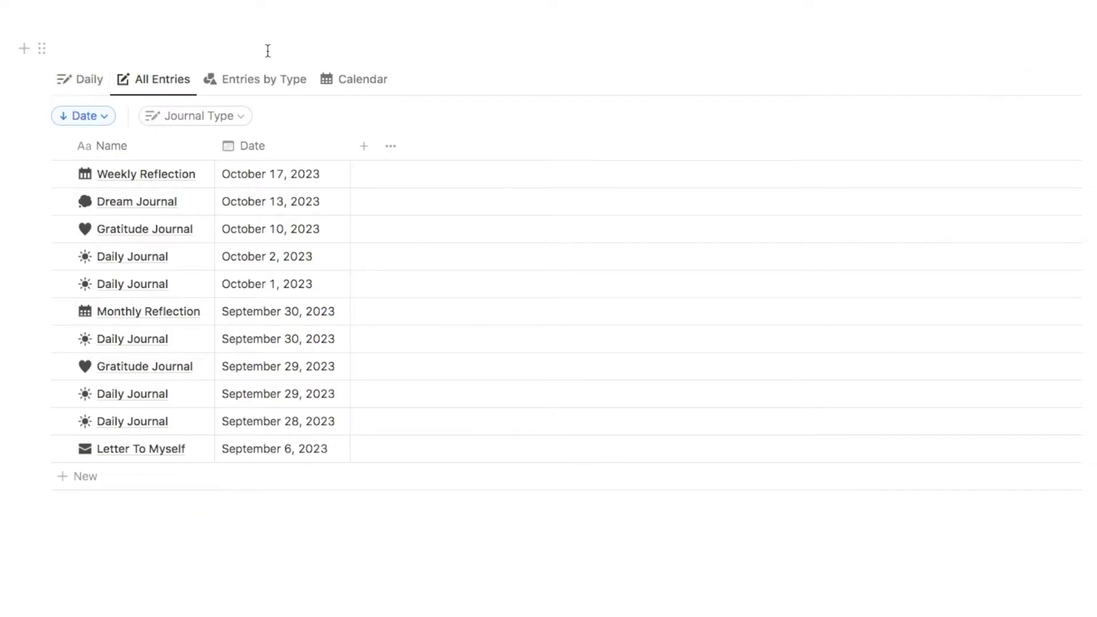
left_click(264, 87)
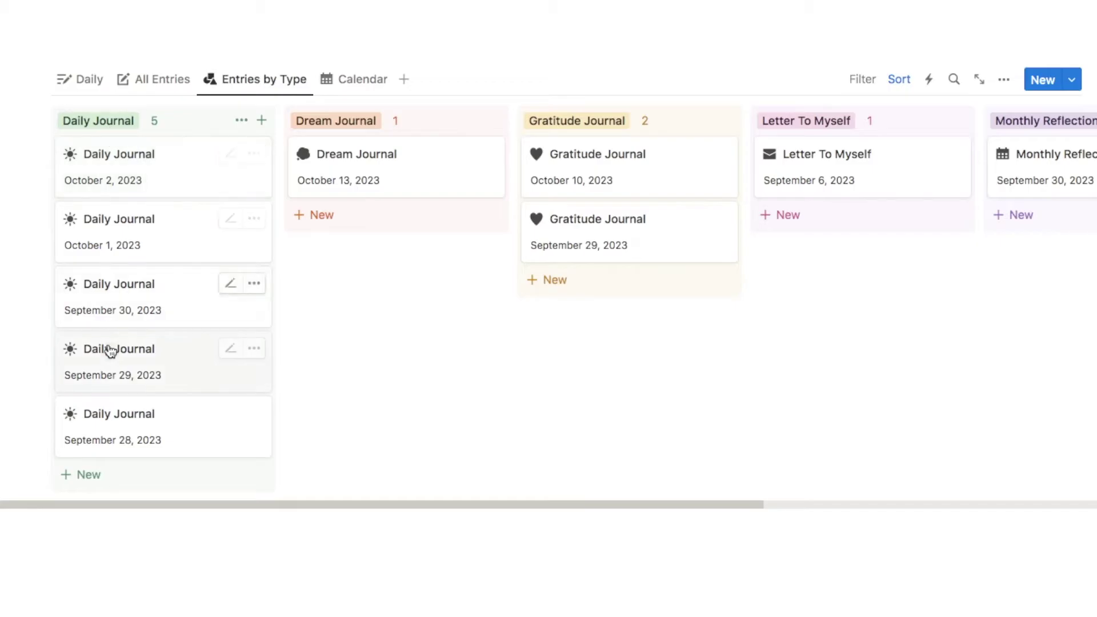
scroll(325, 252, "right", 2)
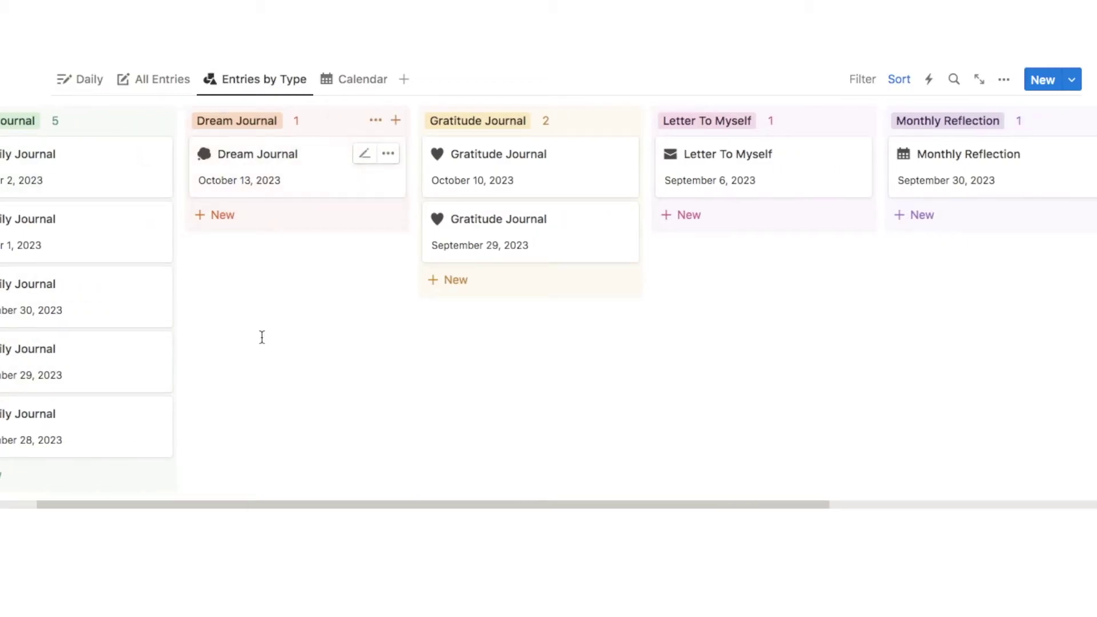
scroll(262, 336, "right", 3)
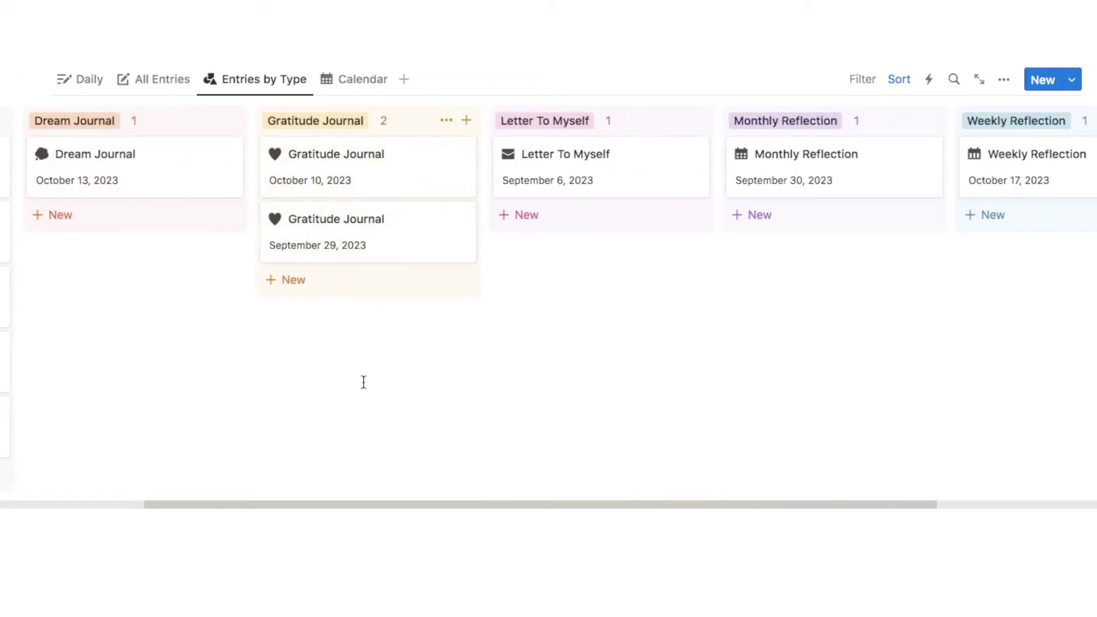
scroll(362, 382, "right", 2)
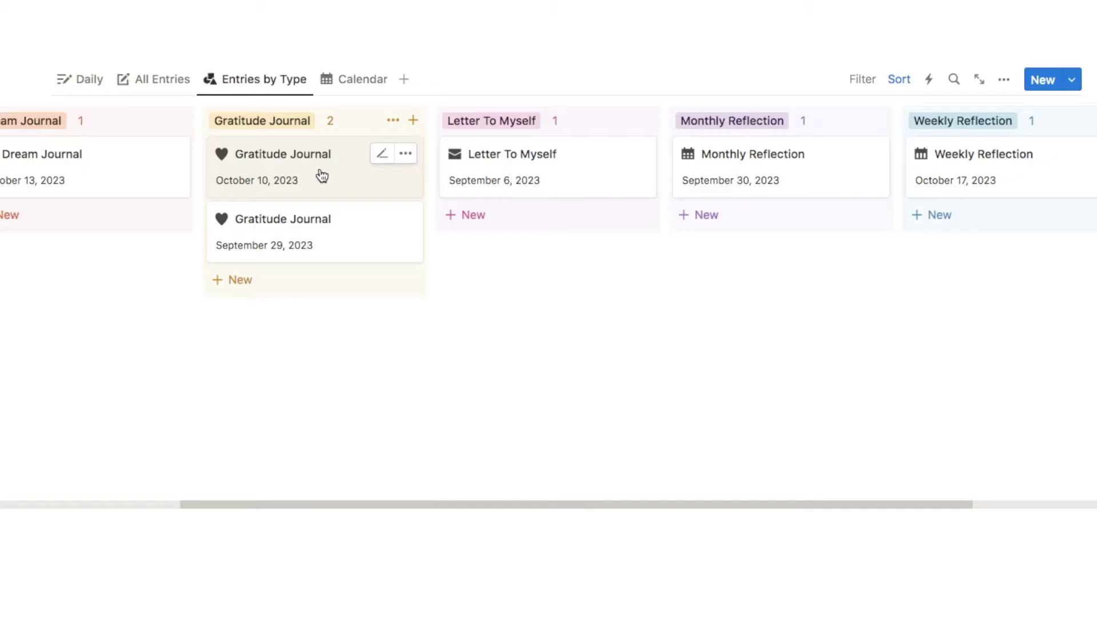
scroll(306, 296, "right", 3)
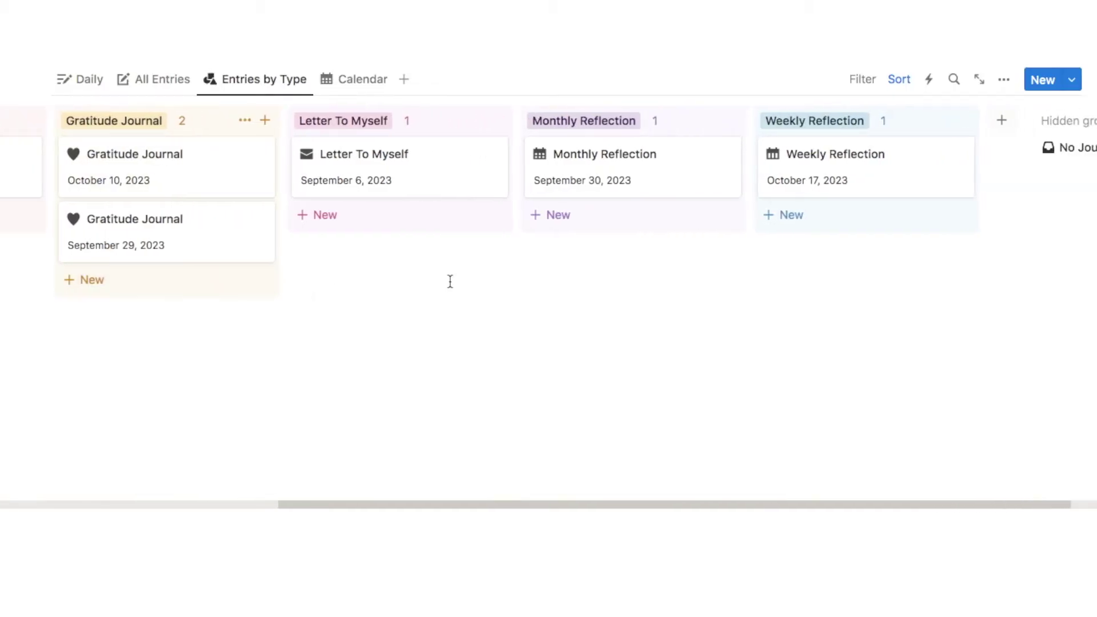
scroll(449, 280, "right", 1)
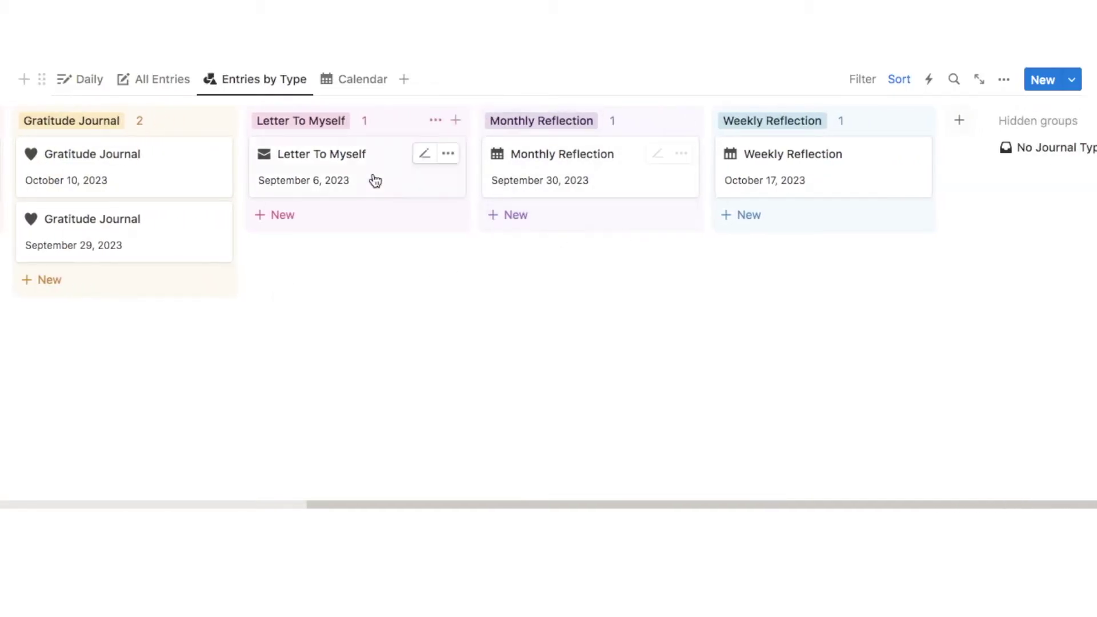
scroll(362, 328, "left", 10)
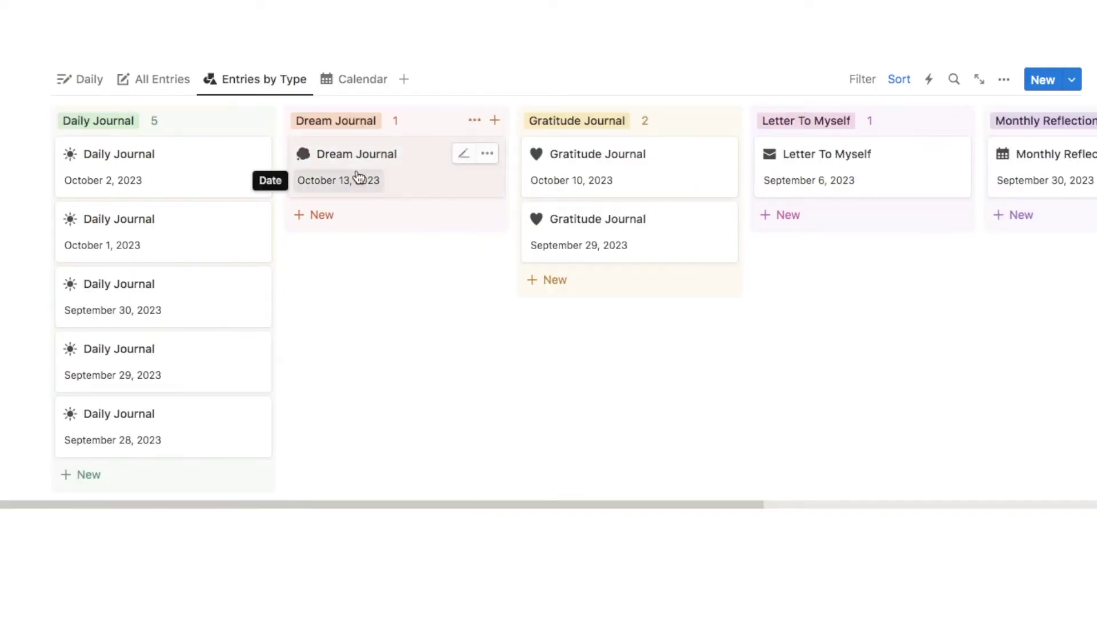
Step: Review the journal entries in the Calendar view for October and September 2023
left_click(357, 79)
scroll(537, 55, "down", 1)
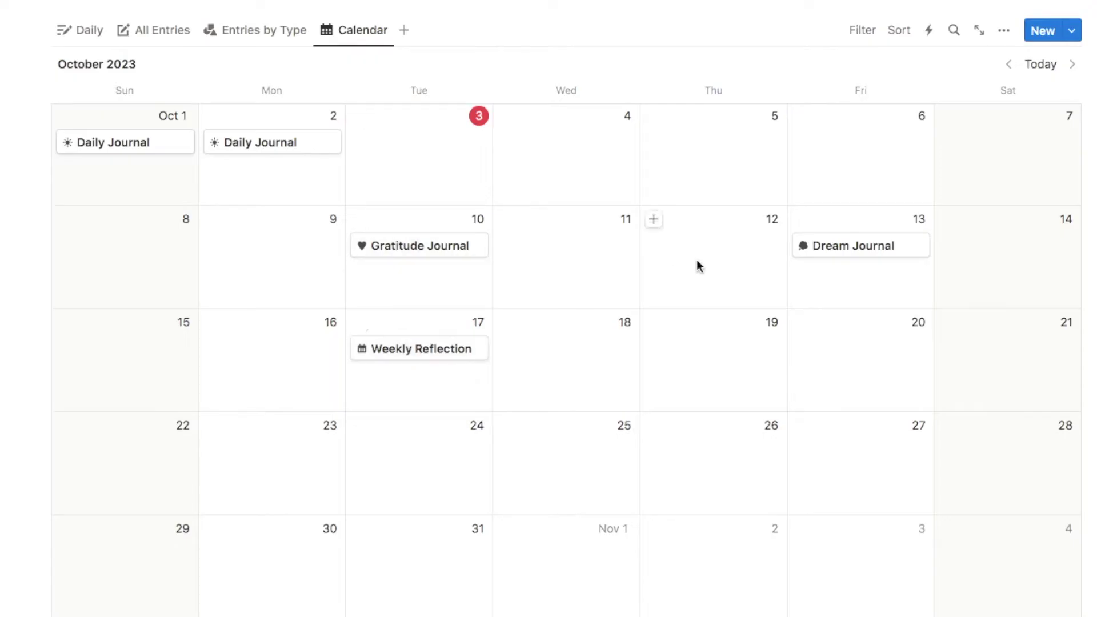
left_click(1007, 65)
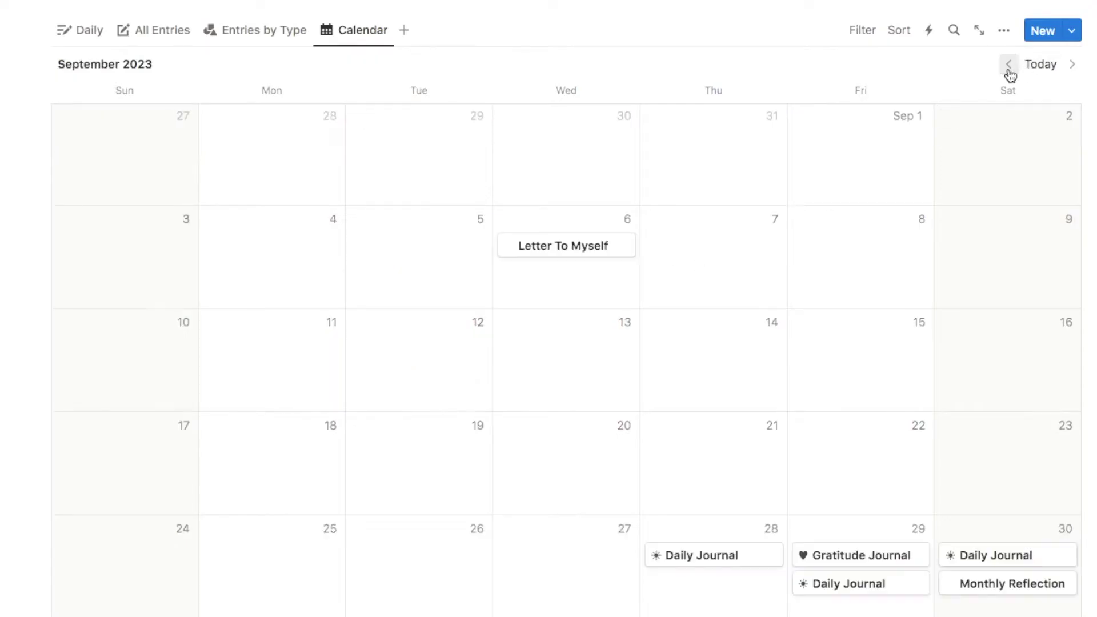
scroll(846, 276, "down", 2)
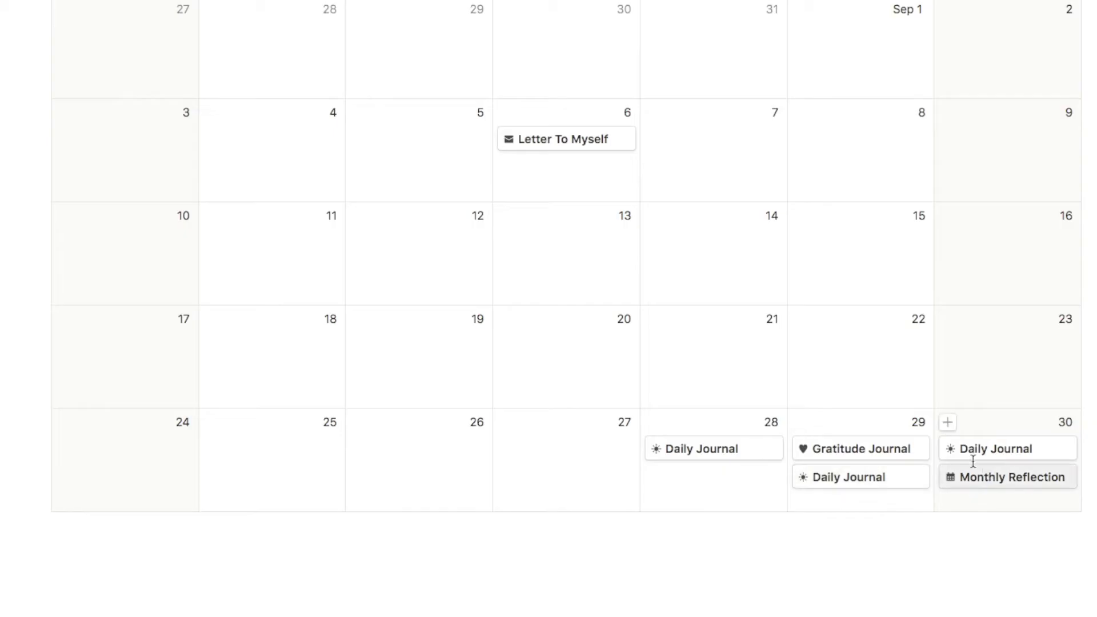
scroll(337, 252, "up", 2)
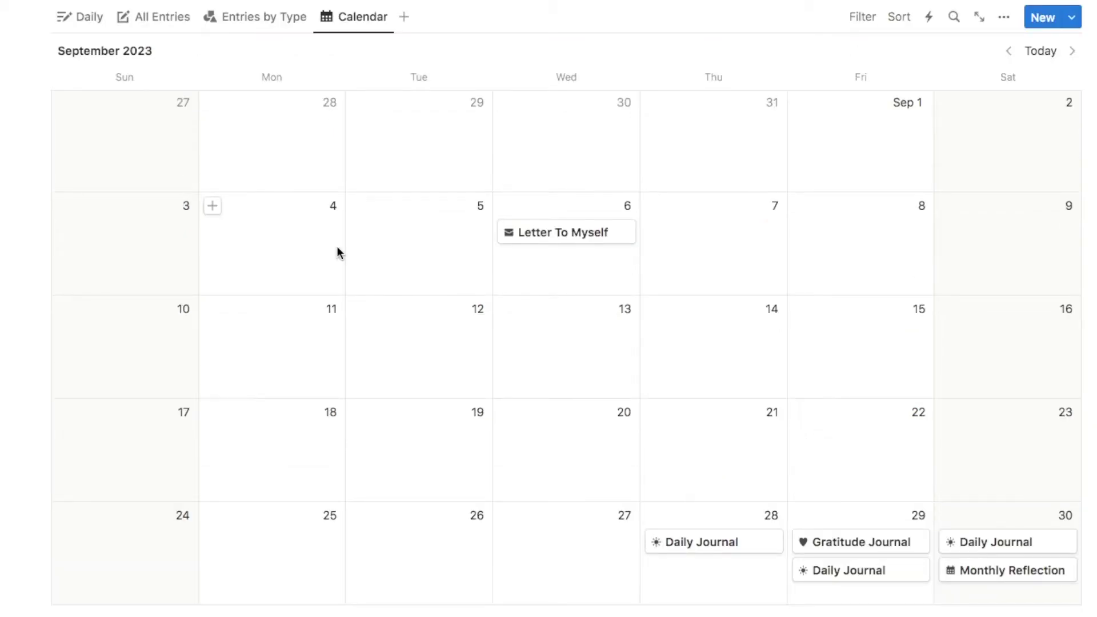
Step: Insert a new inline database on the blank page
left_click(339, 252)
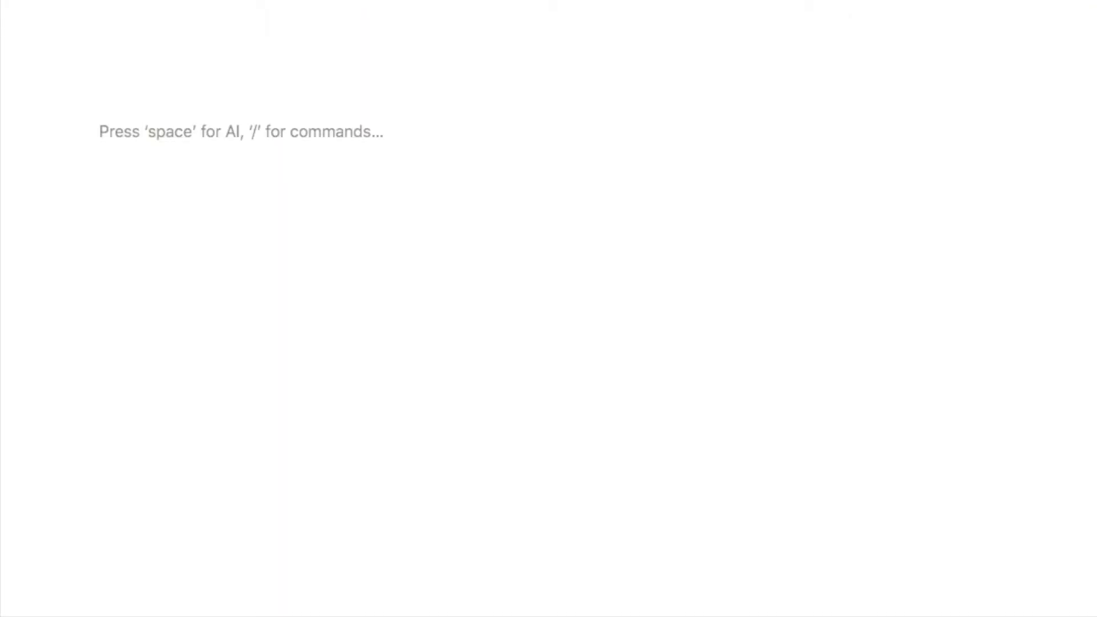
type("/data")
mouse_move(220, 194)
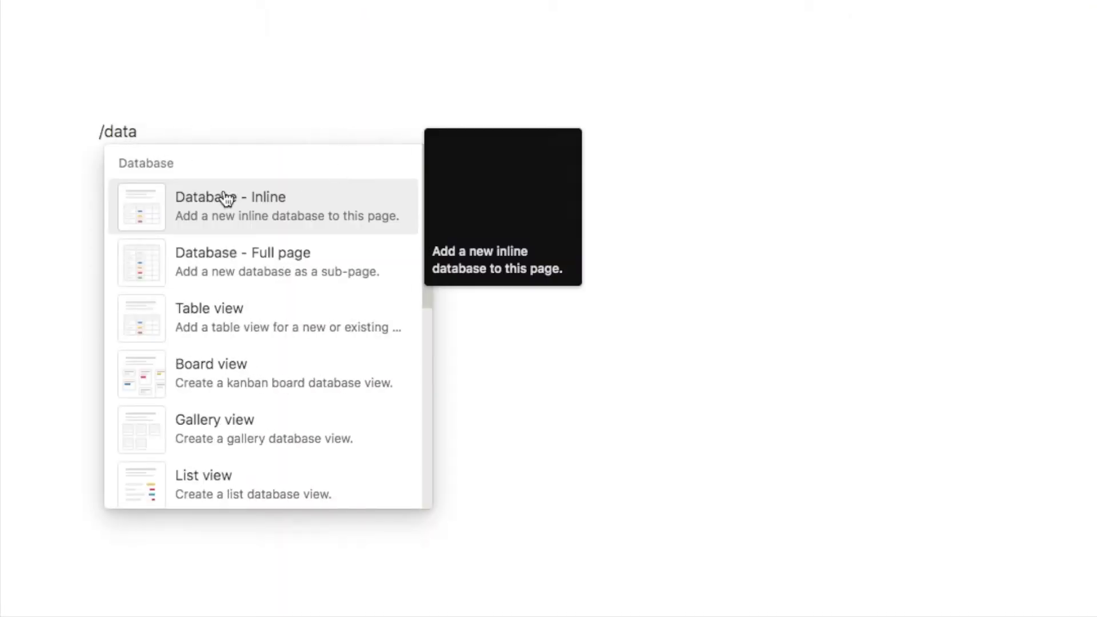
left_click(251, 221)
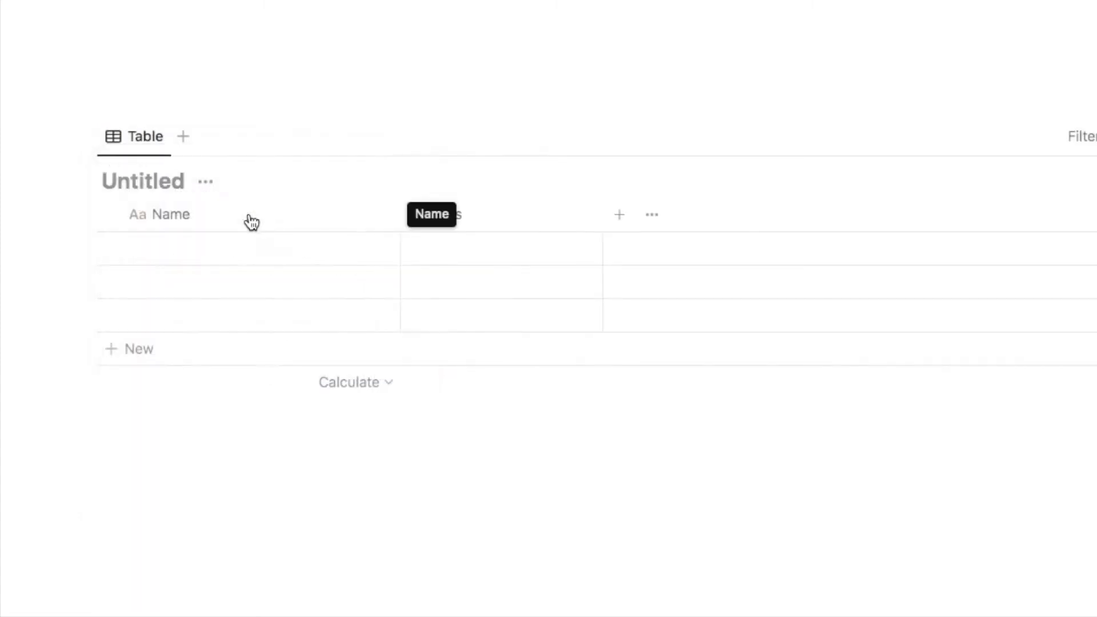
Step: Title the new database Daily Journal and hide the database title
type("Daily Journal")
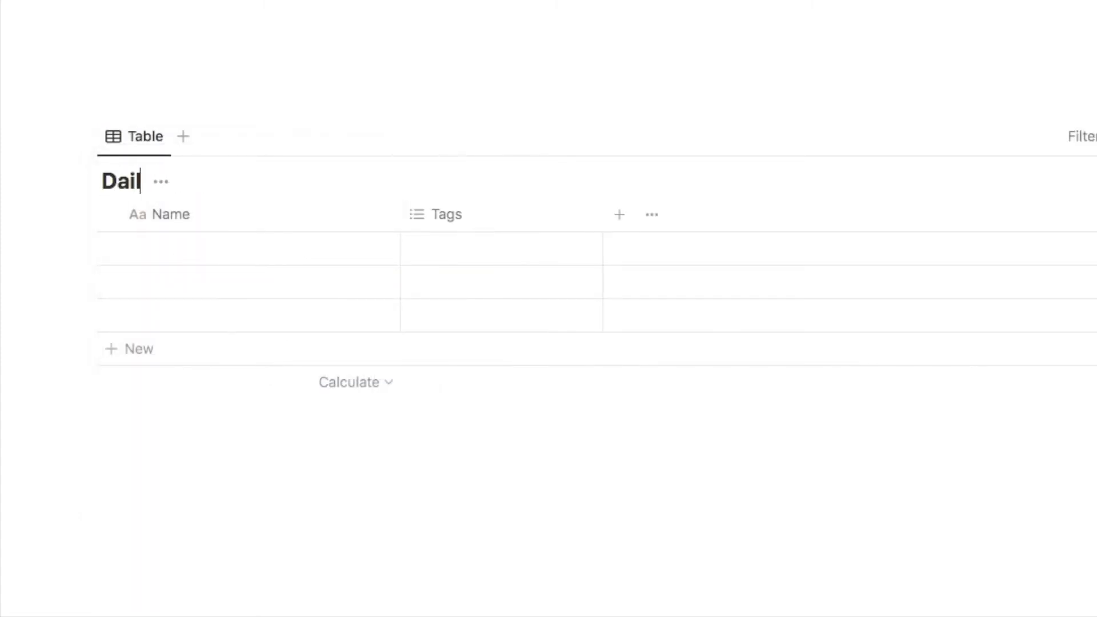
left_click(256, 189)
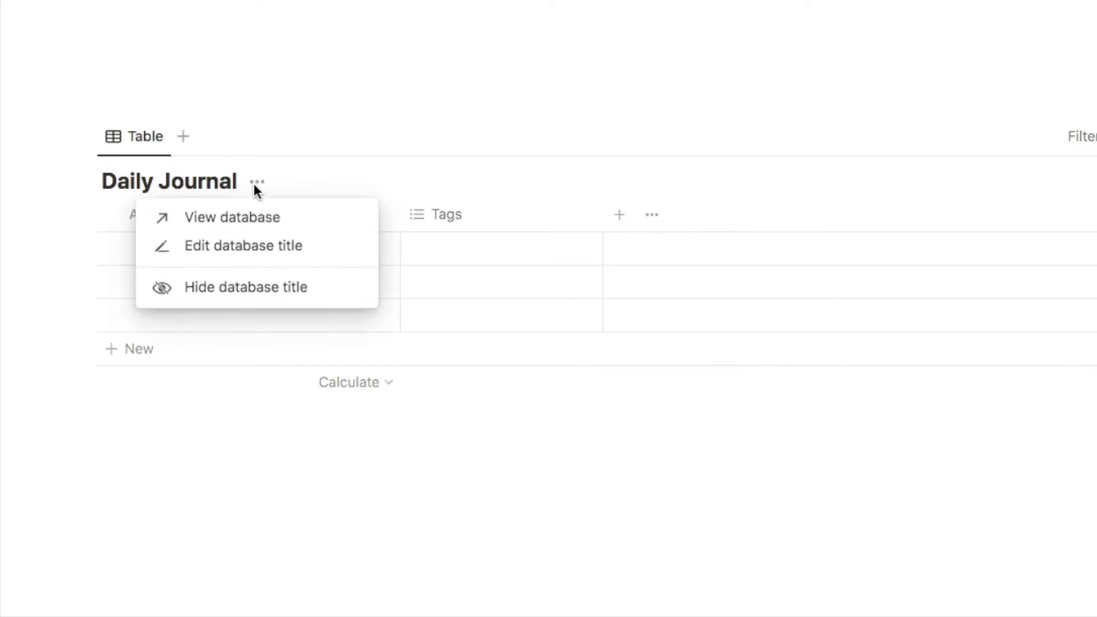
left_click(236, 297)
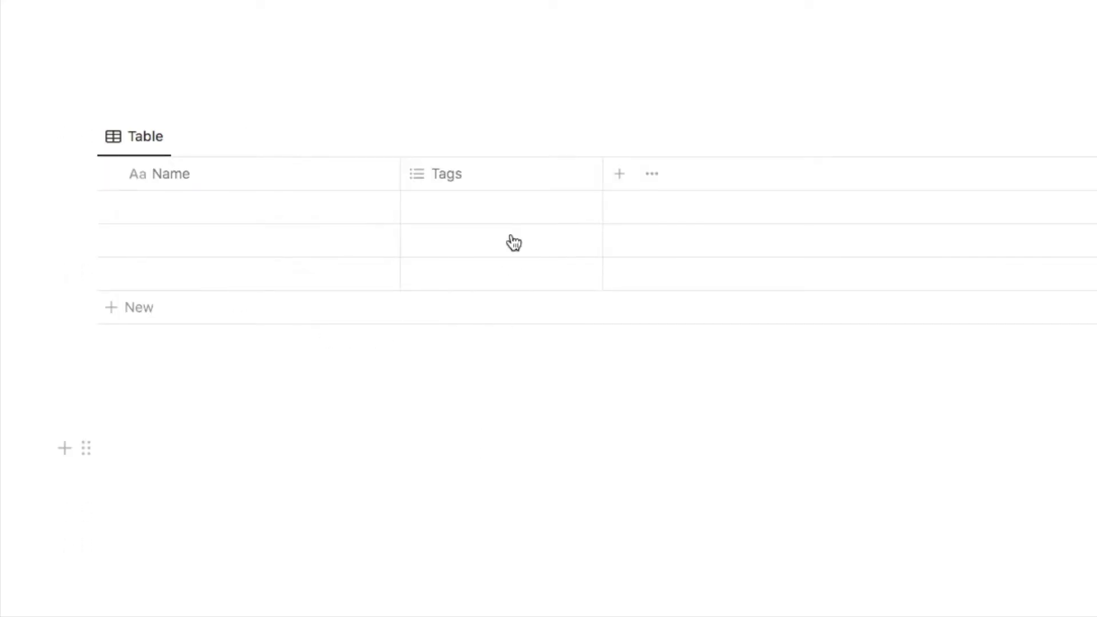
Step: Delete the Tags property from the Daily Journal database
left_click(486, 179)
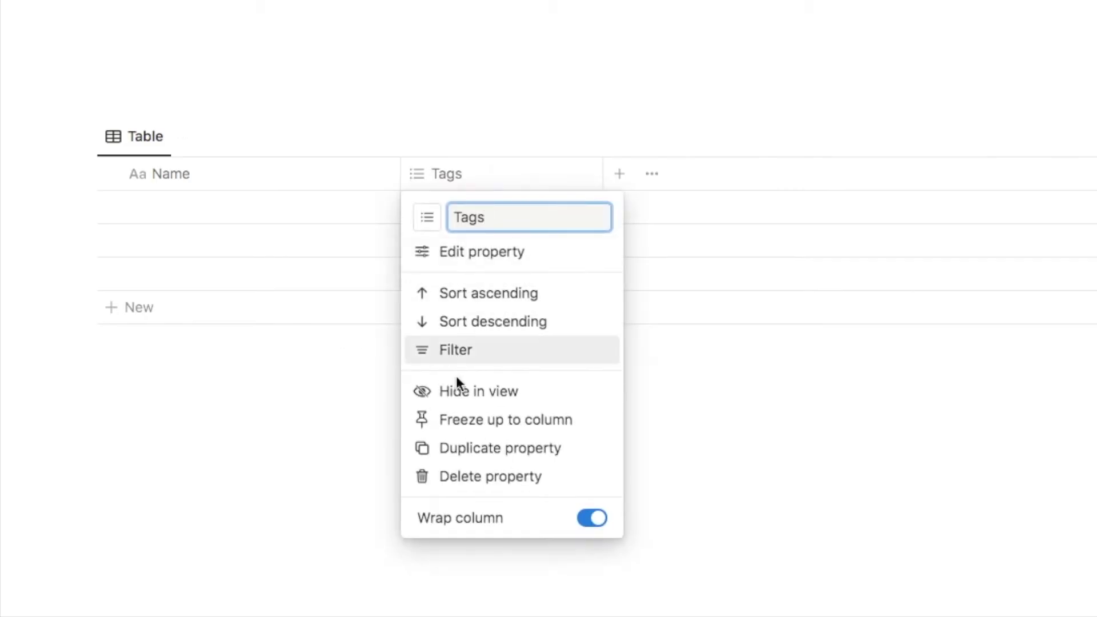
left_click(478, 480)
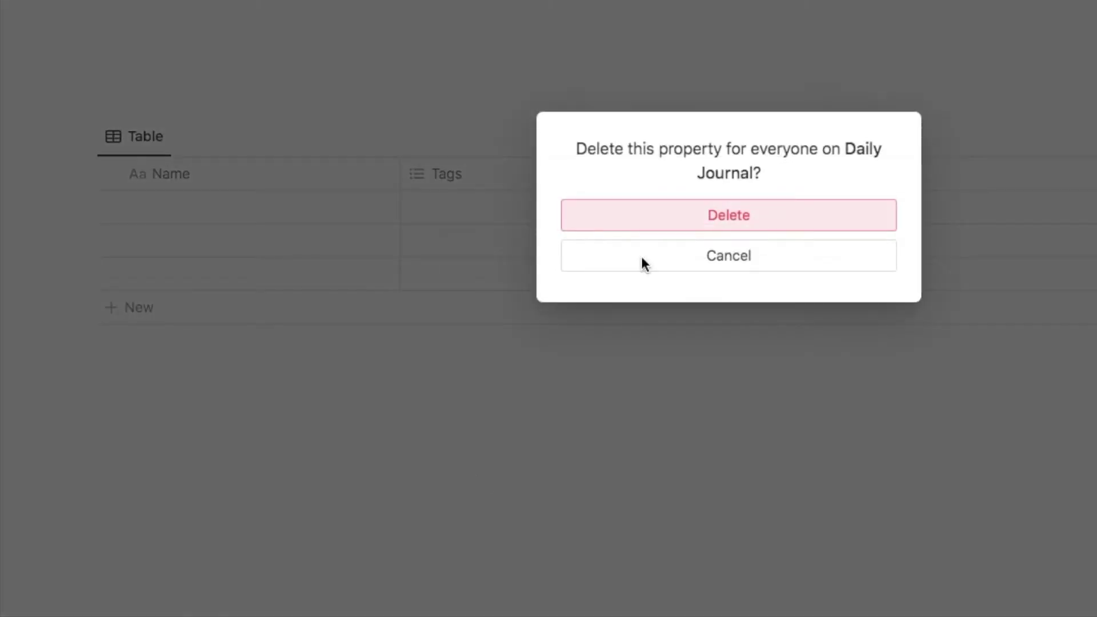
left_click(723, 222)
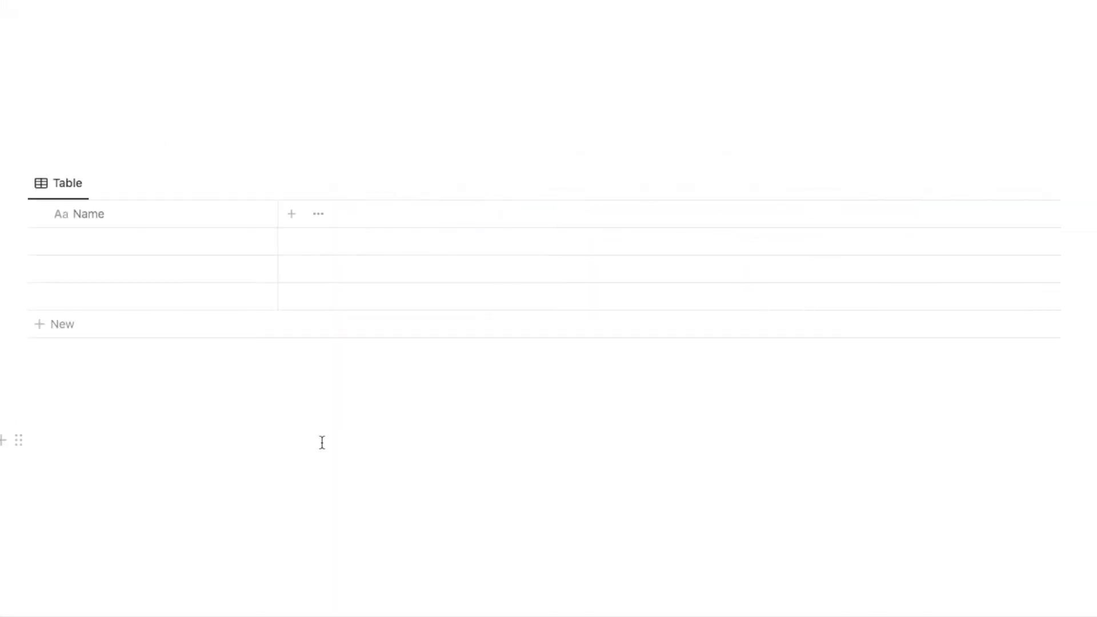
Step: Add a Date property to the table, keeping its default name and formats
left_click(293, 219)
type("date")
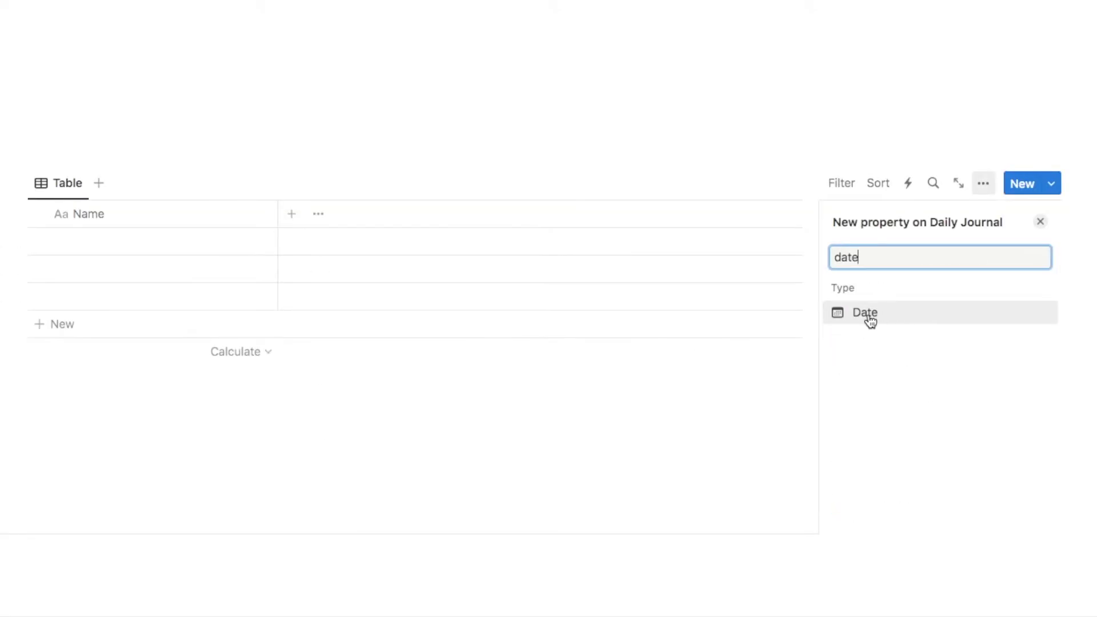
left_click(870, 318)
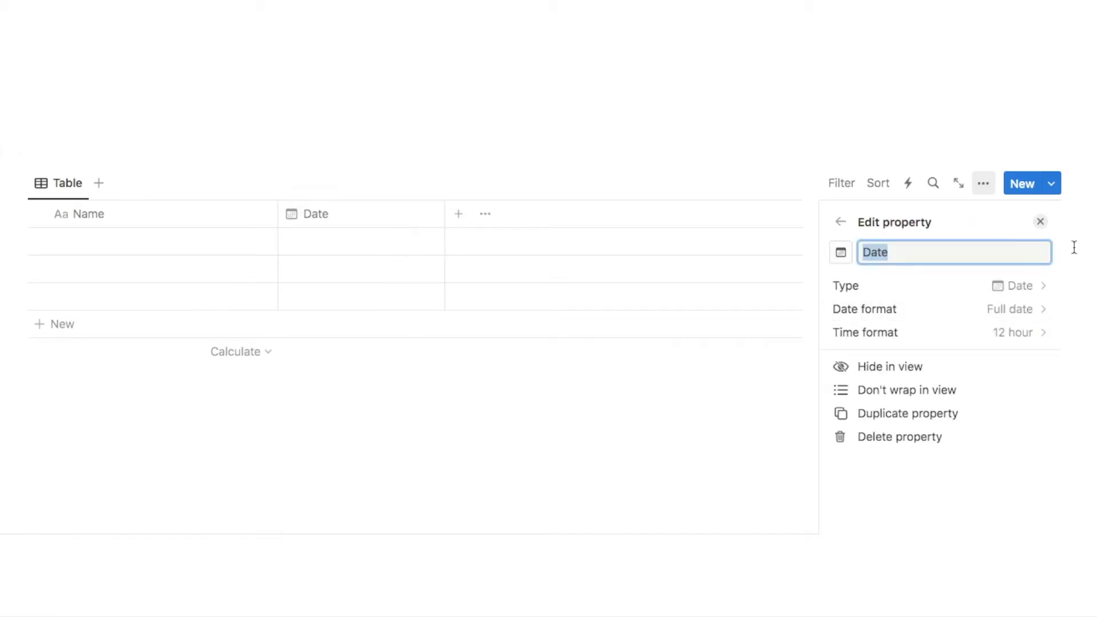
left_click(1040, 222)
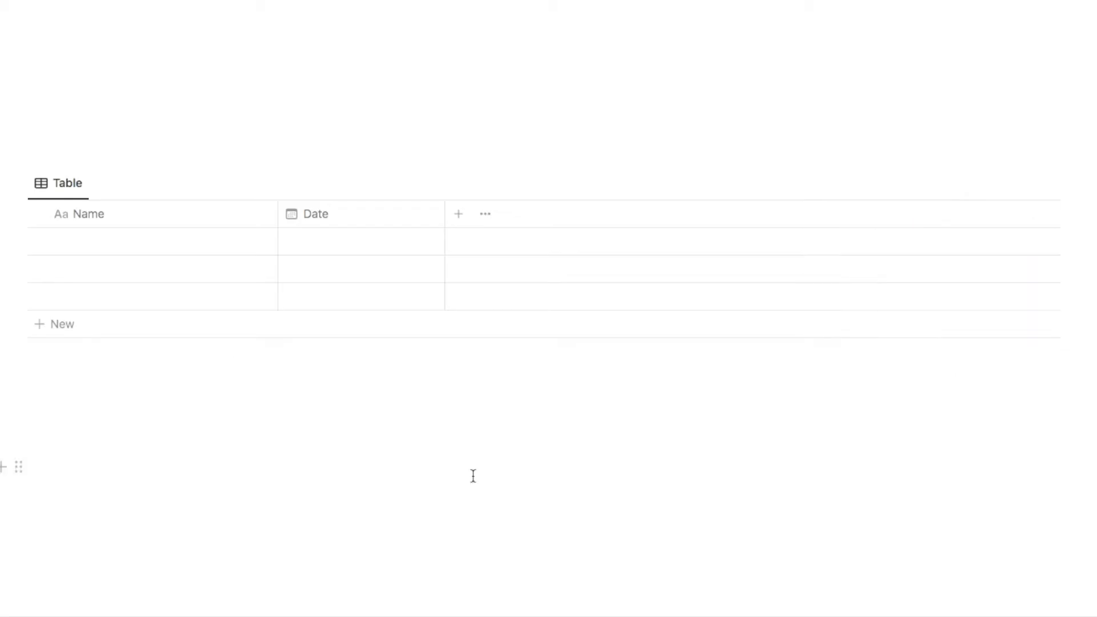
Step: Add a multi-select property named Mood to the table
left_click(459, 214)
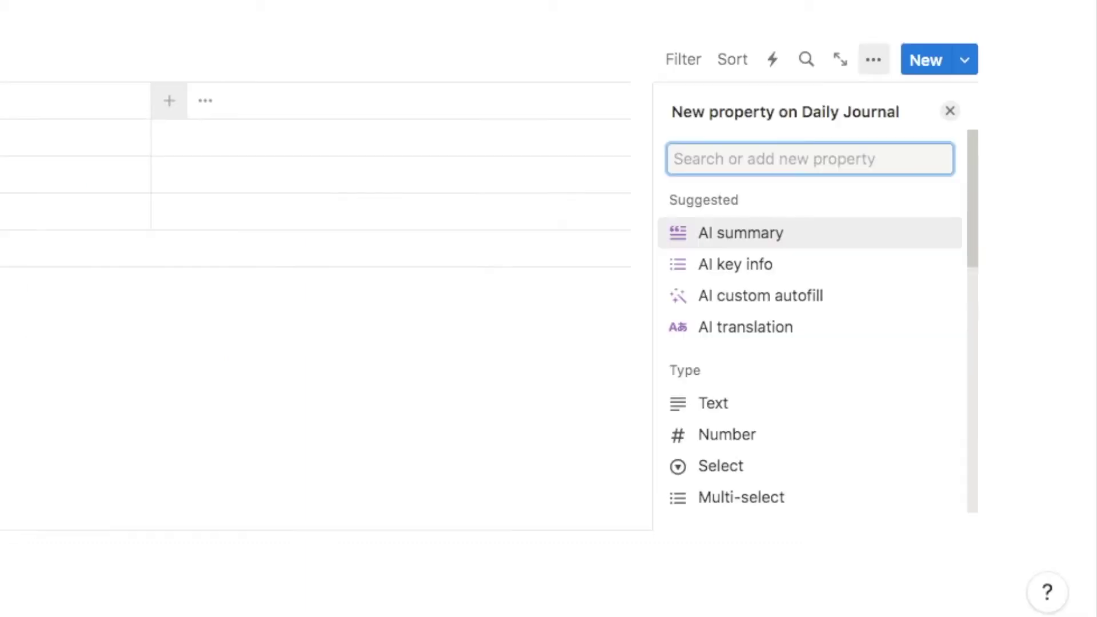
type("sele")
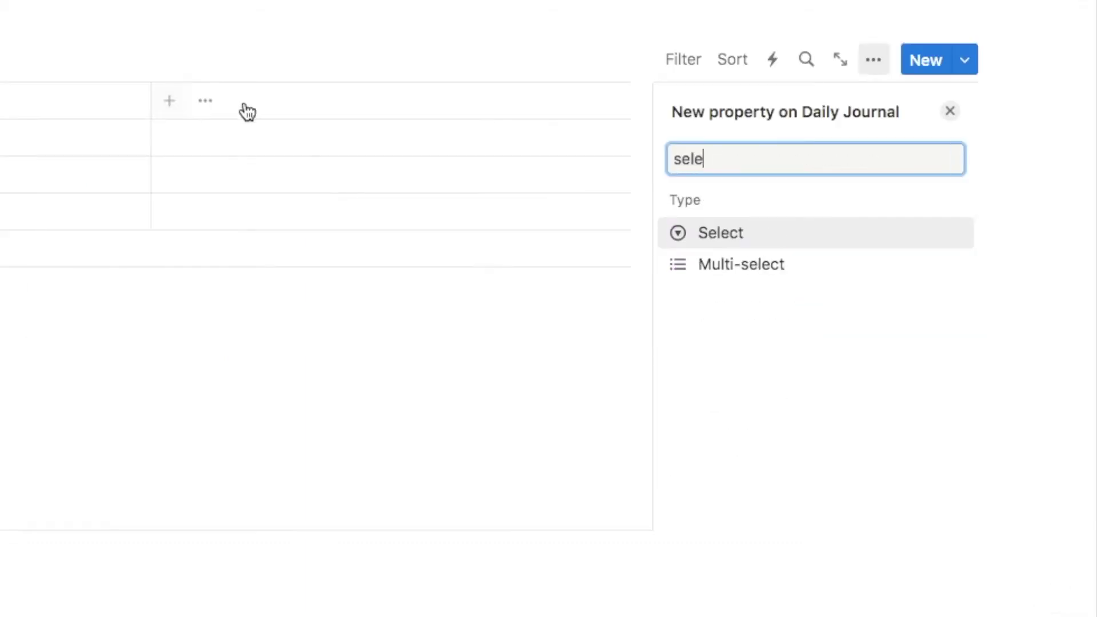
left_click(745, 270)
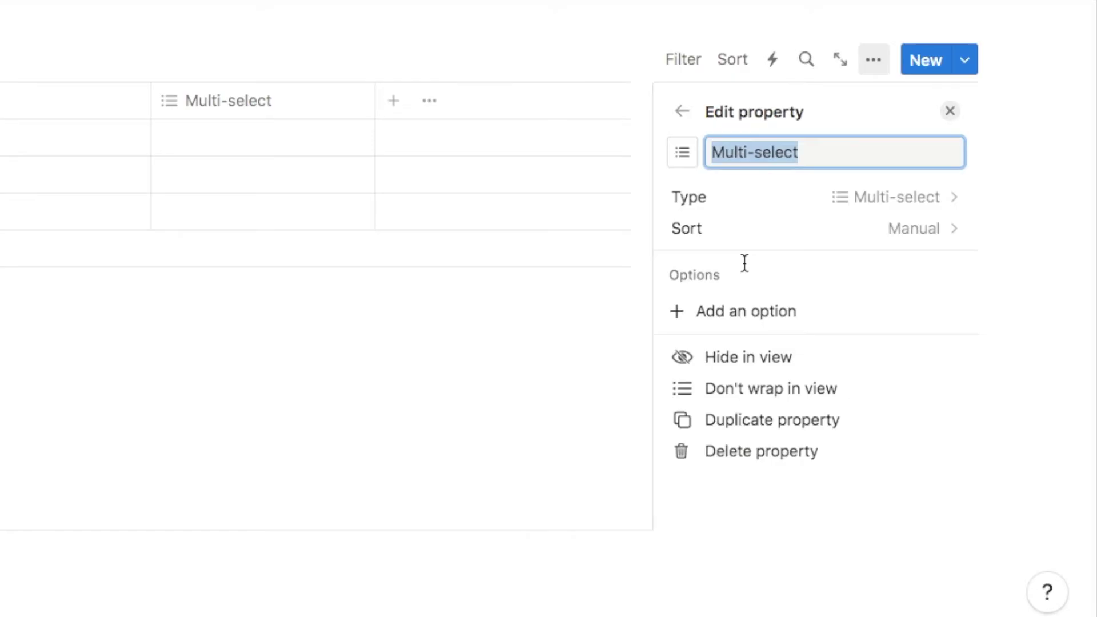
type("Mood")
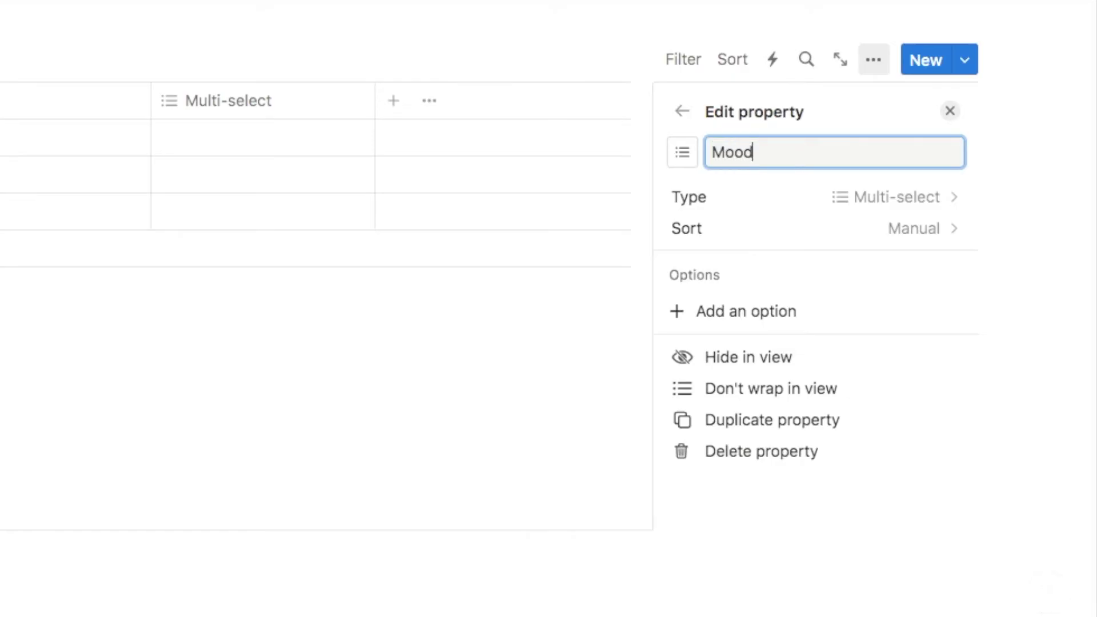
Step: Find an icon for the Mood property by searching for smile and set a smiling face as its icon
left_click(677, 152)
type("smile")
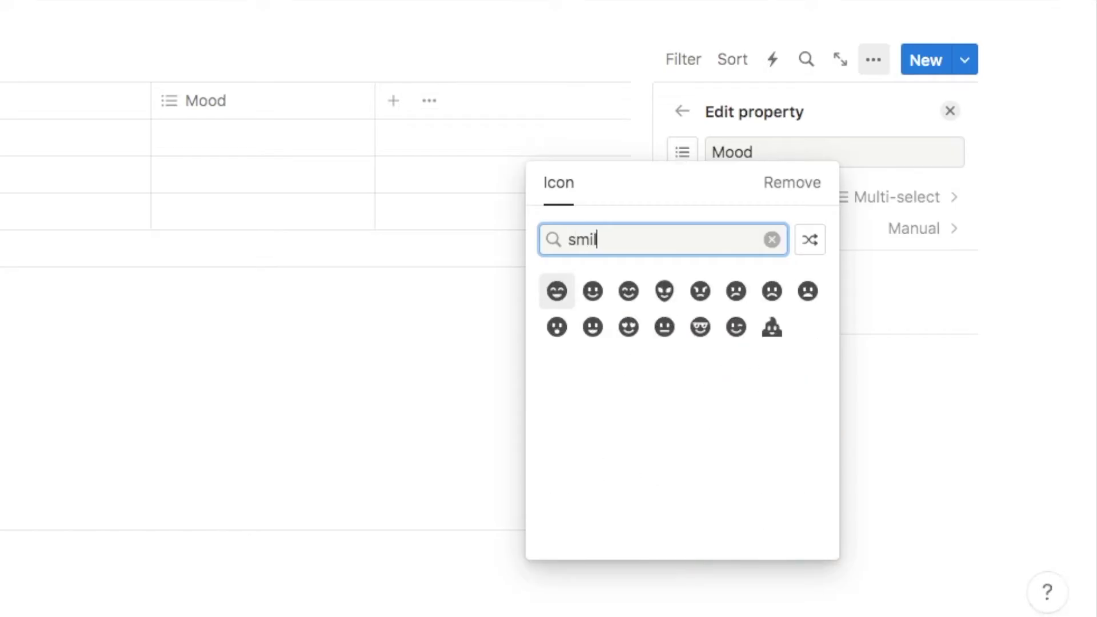
left_click(664, 328)
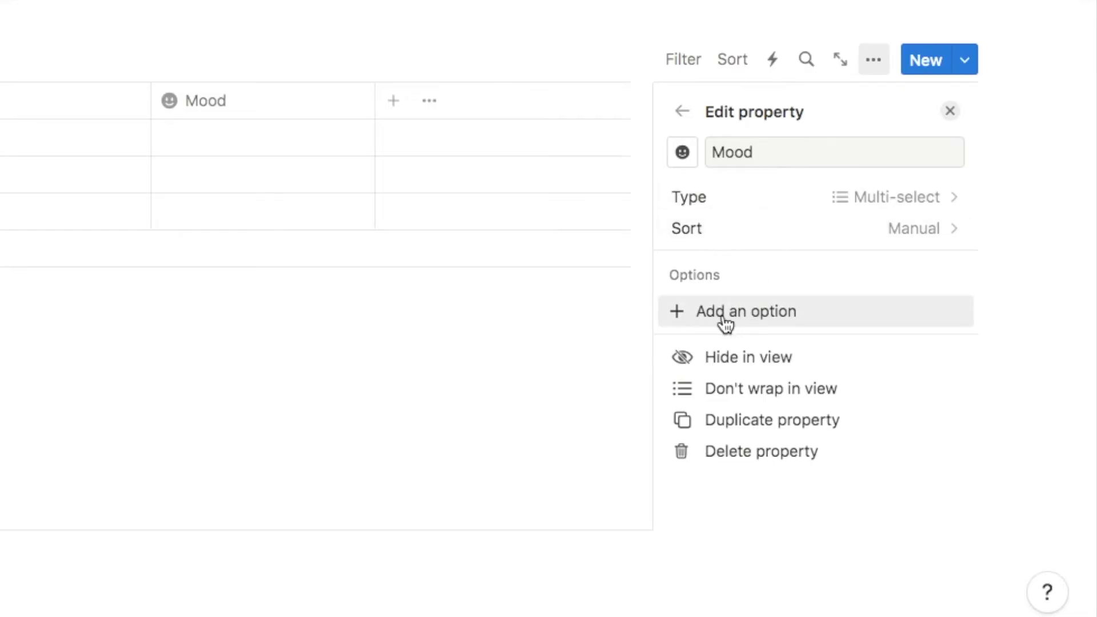
Step: Add the options Happy, Sad, Angry, Neutral, Excited and Anxious to the Mood property
left_click(734, 319)
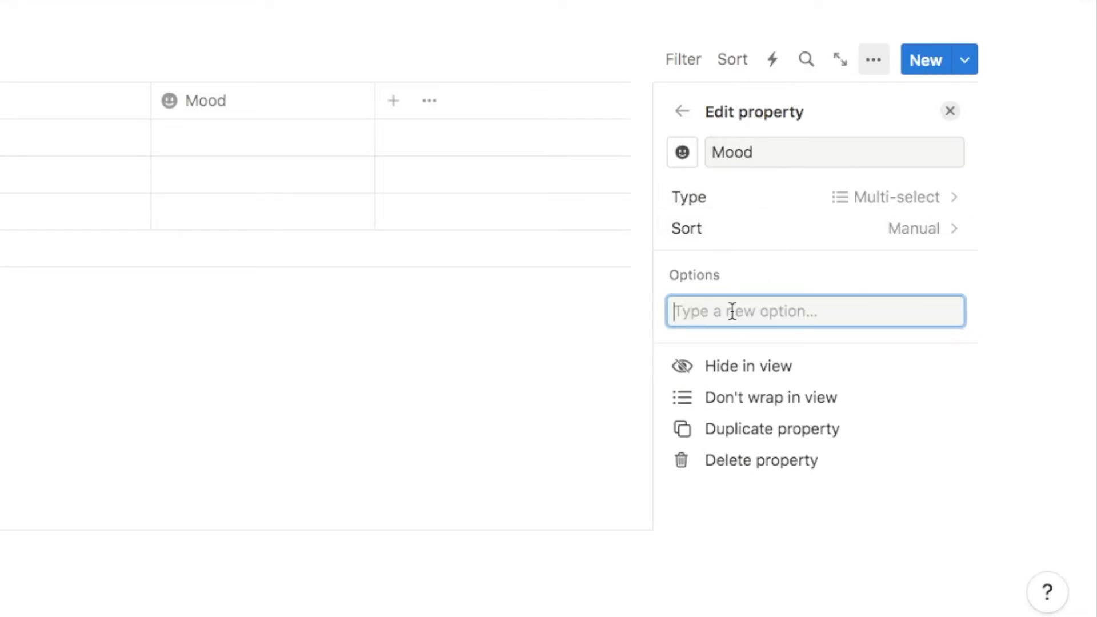
type("Happy")
key("Return")
type("Sad")
key("Return")
type("Angry")
key("Return")
type("N")
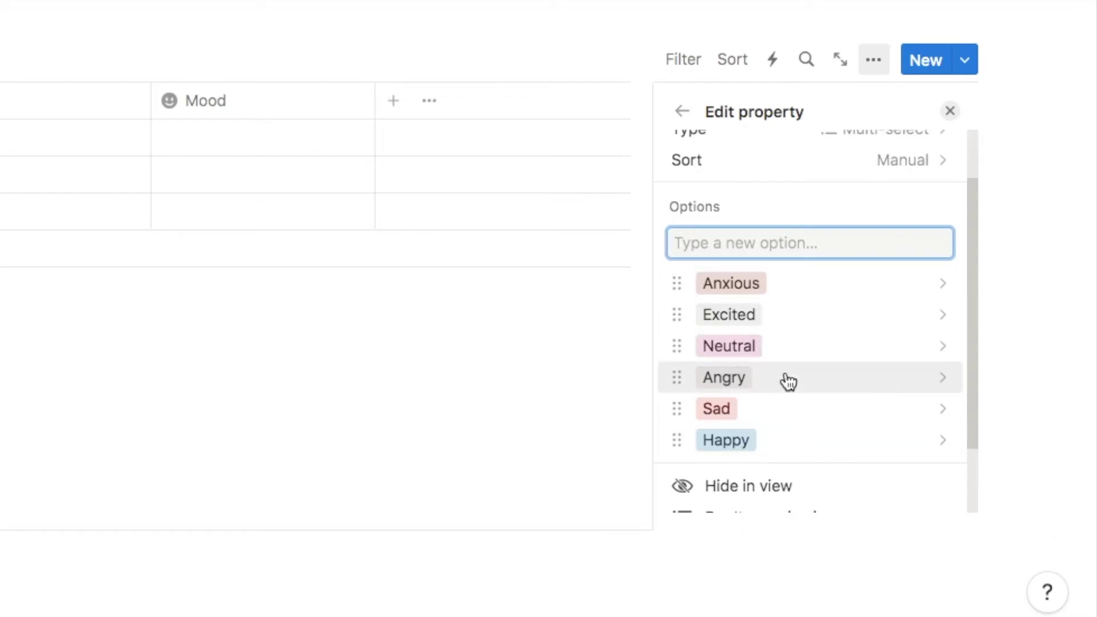
Step: Colour the Mood options: Happy green, Sad blue, Angry red, Neutral light gray, Excited purple and Anxious yellow
left_click(746, 443)
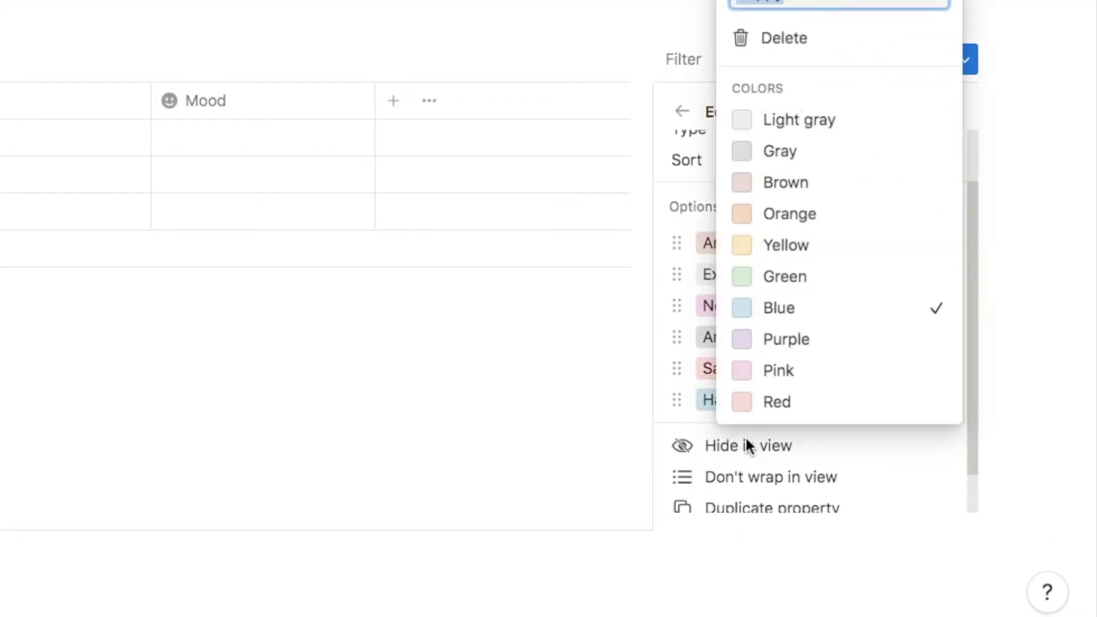
left_click(800, 275)
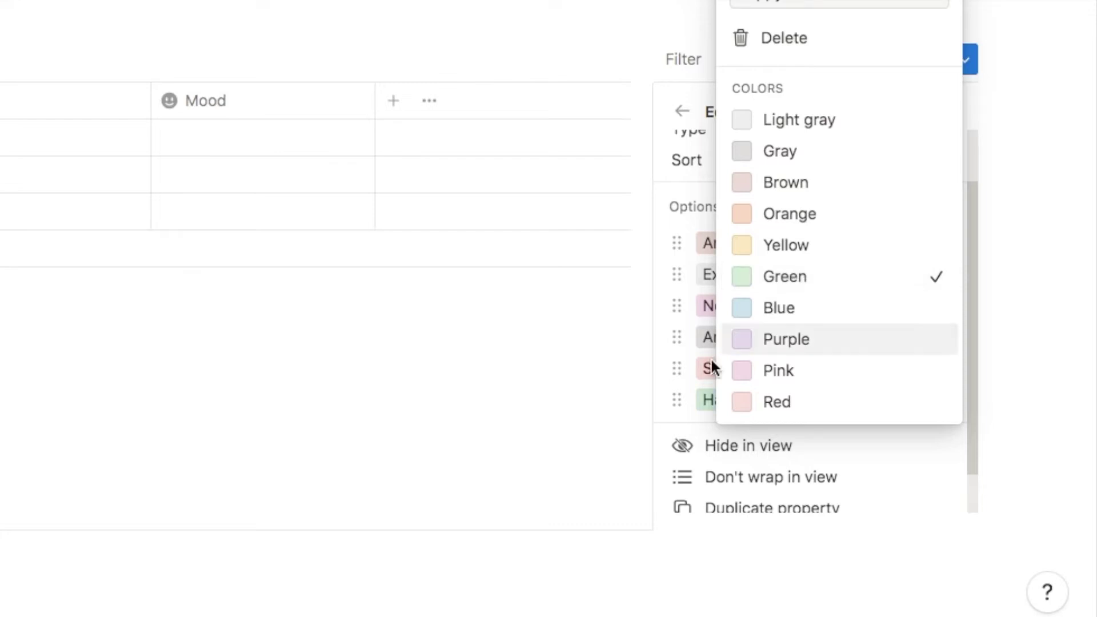
left_click(700, 376)
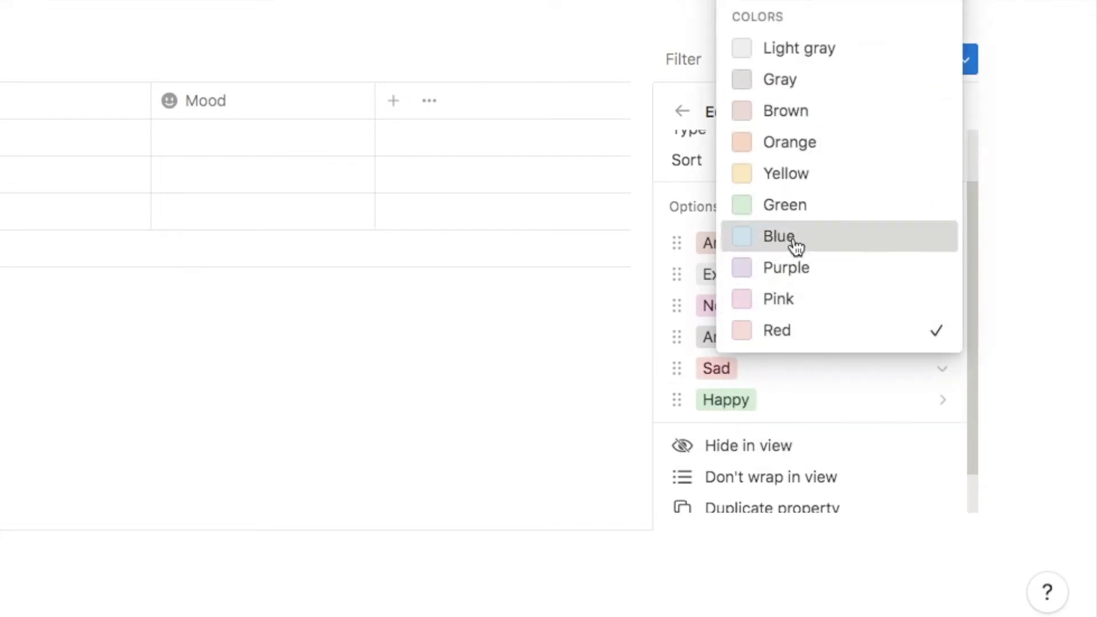
left_click(791, 245)
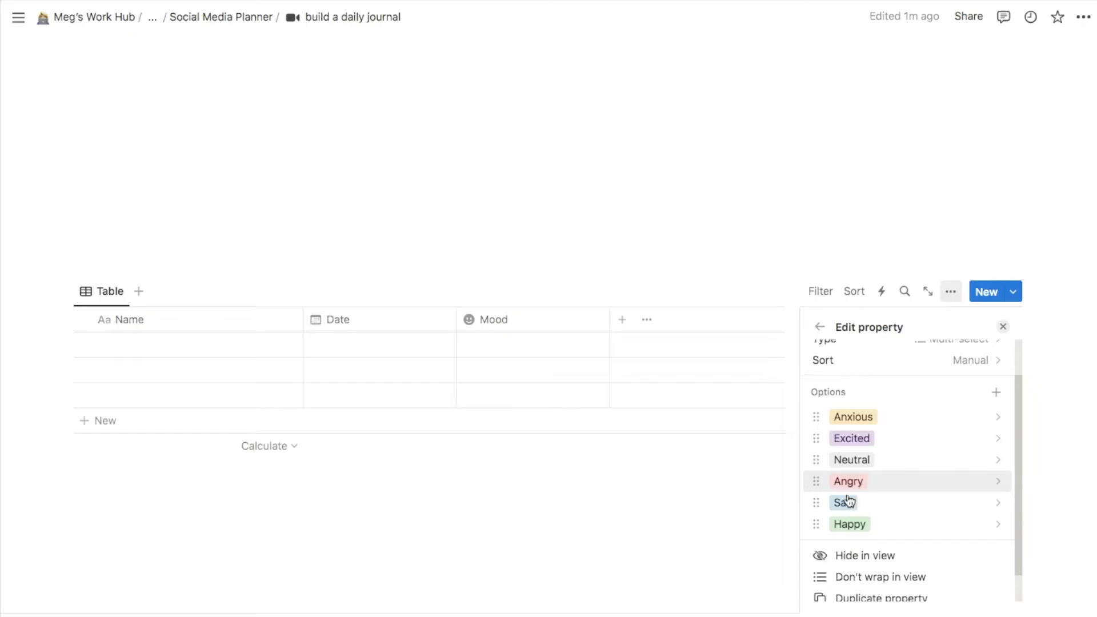
Step: Bring up the system emoji viewer and put the smiling face with squinting eyes emoji before the Happy option's name
mouse_move(150, 4)
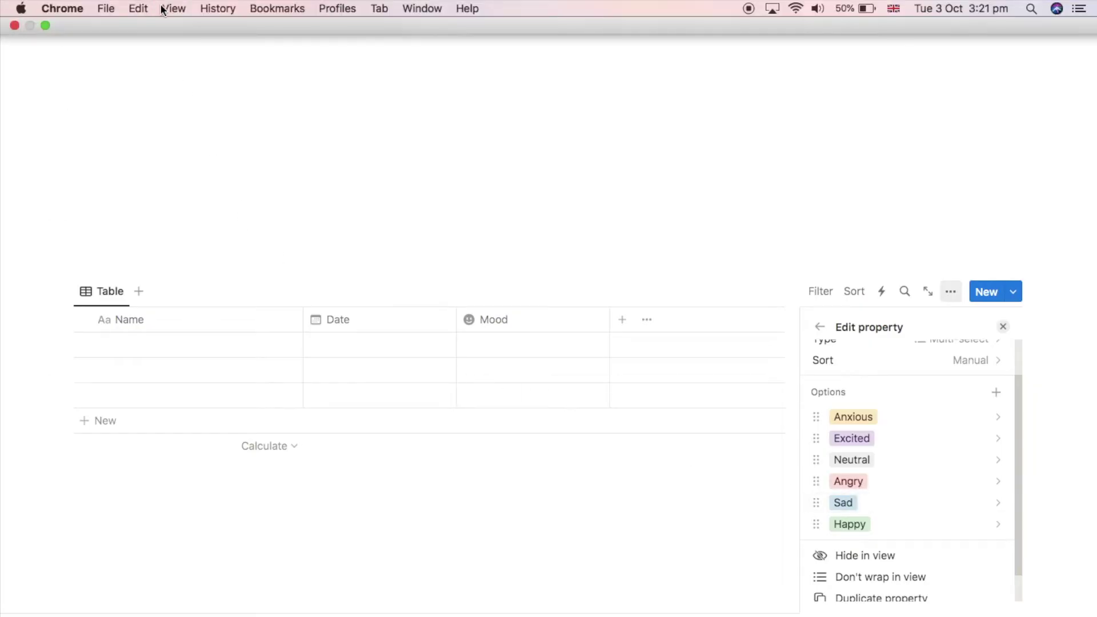
left_click(138, 8)
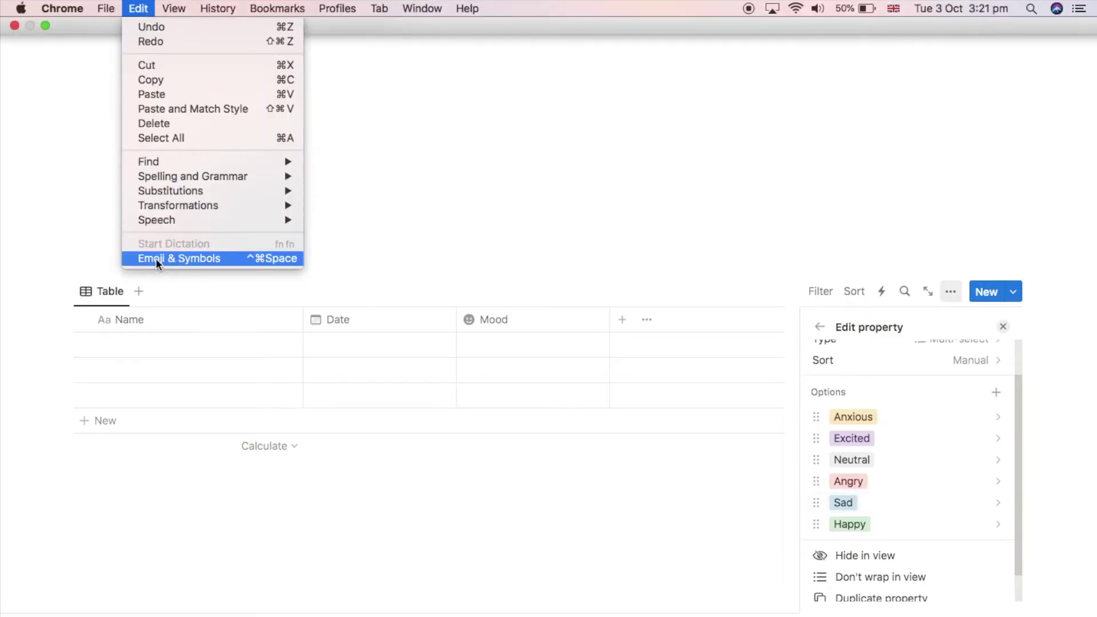
left_click(195, 259)
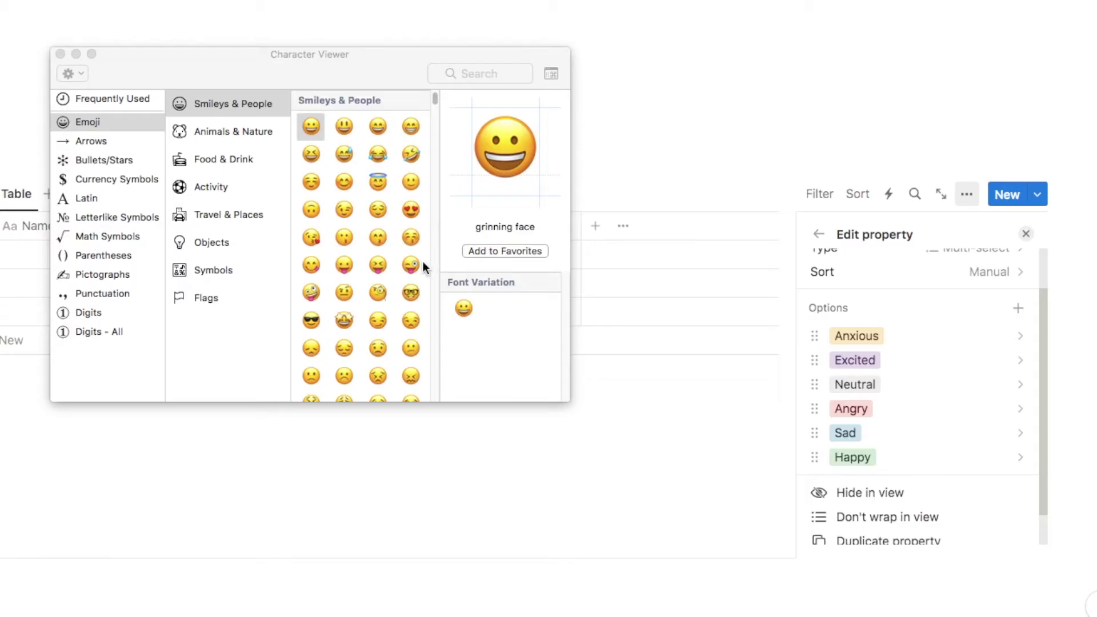
left_click(847, 457)
left_click(862, 111)
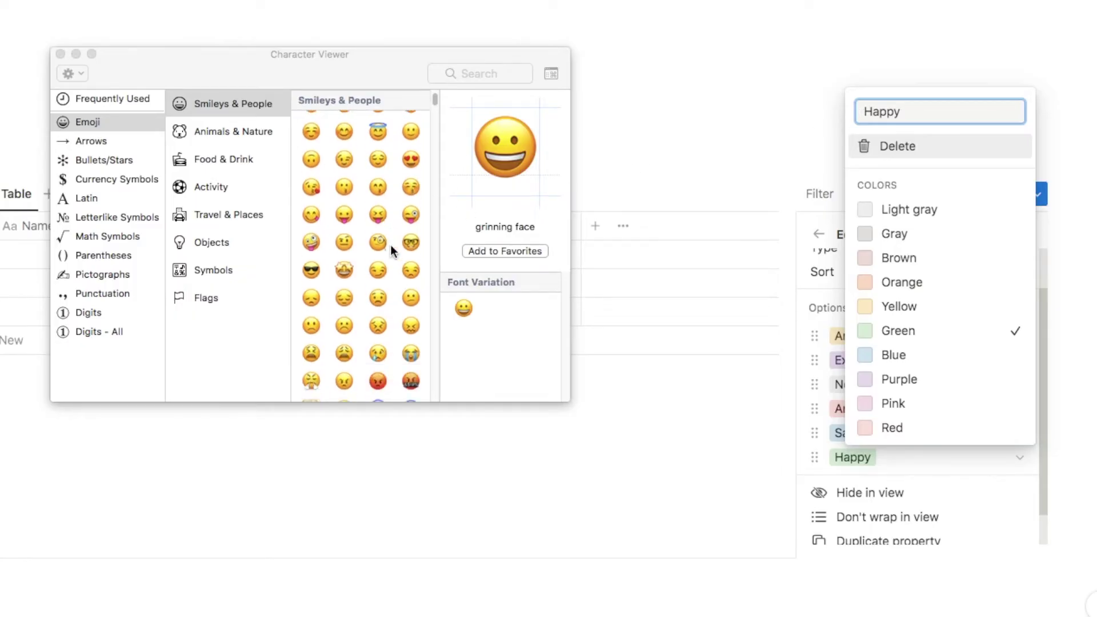
double_click(344, 182)
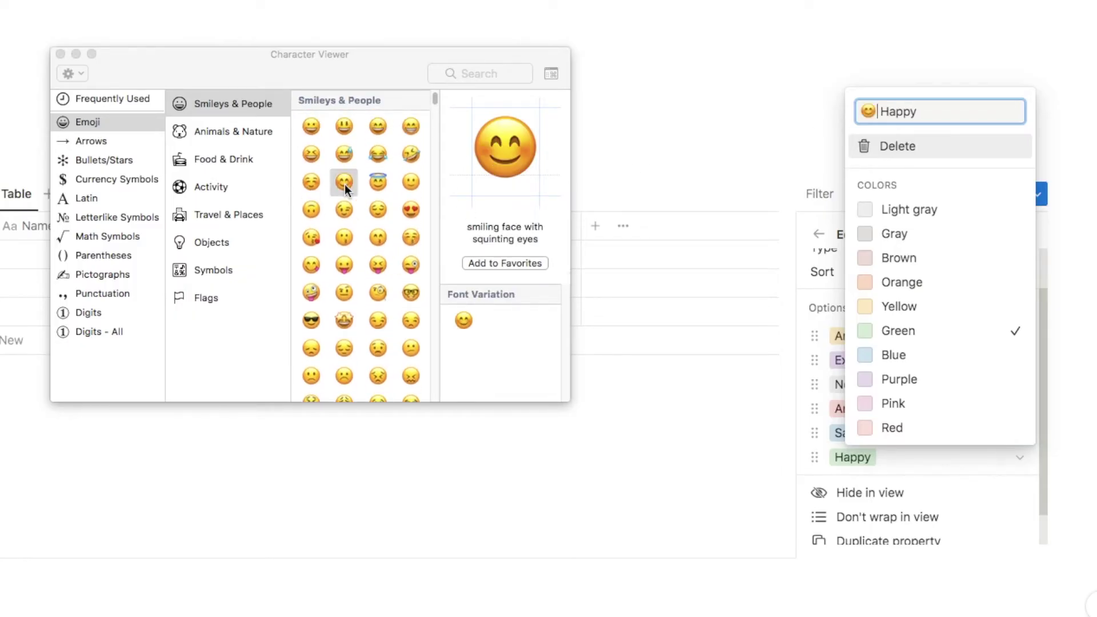
key("Return")
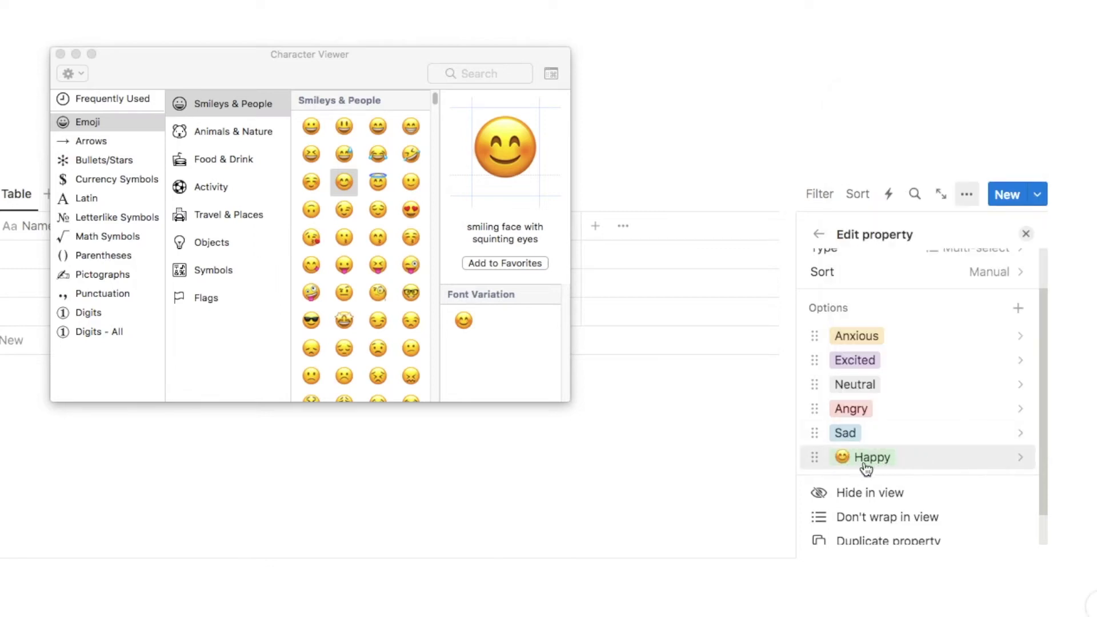
Step: Insert a crying face emoji before the Sad option's name in the Mood property
left_click(848, 431)
key("Left")
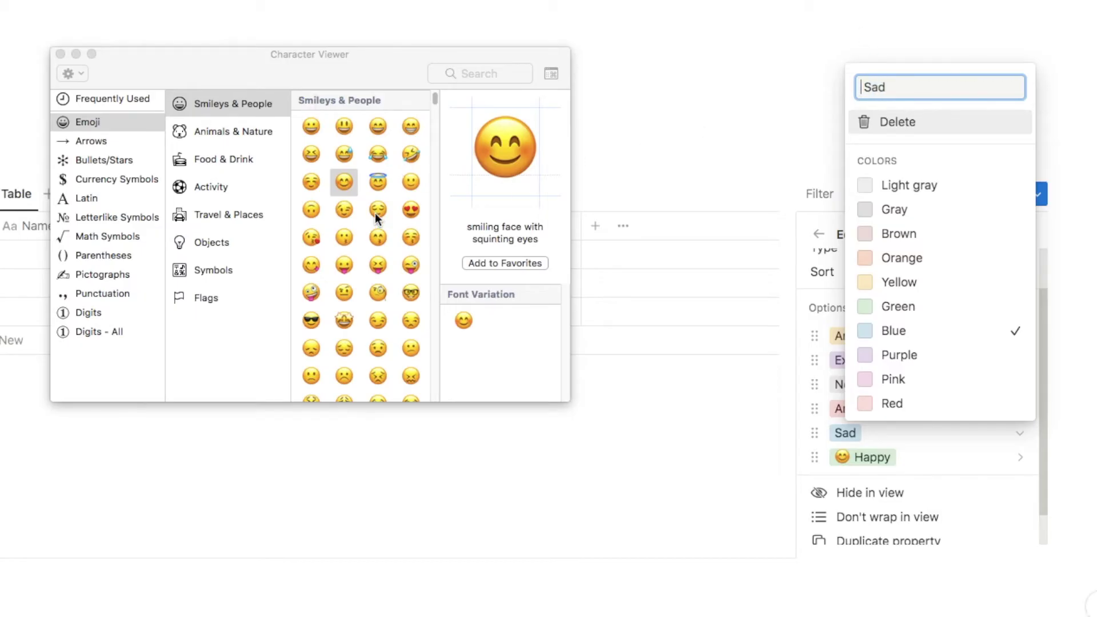
scroll(375, 212, "down", 5)
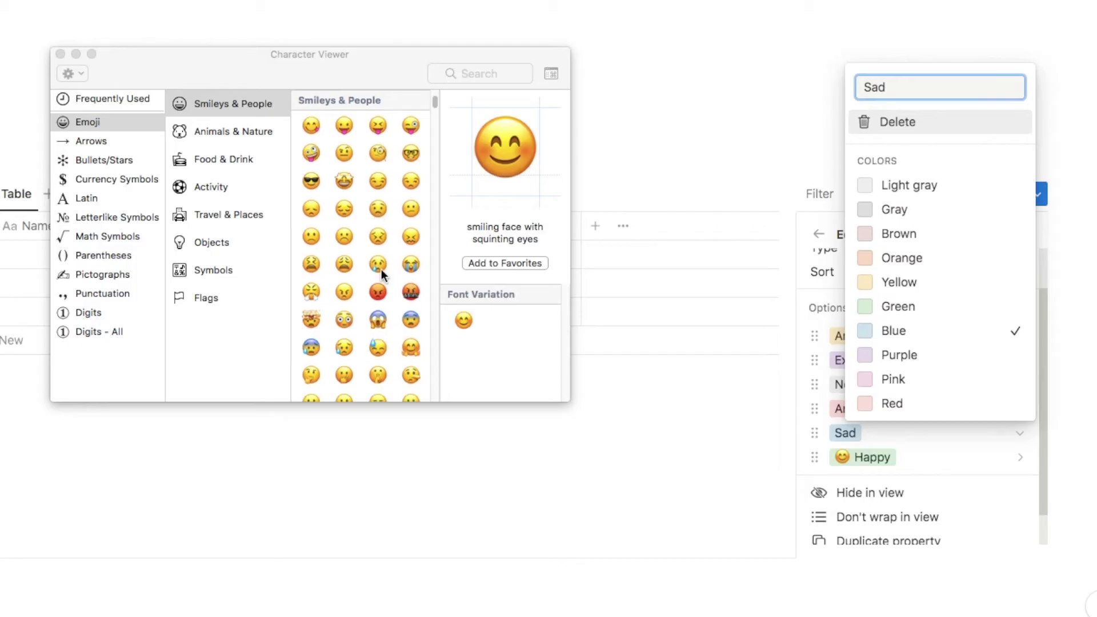
double_click(378, 264)
key("Escape")
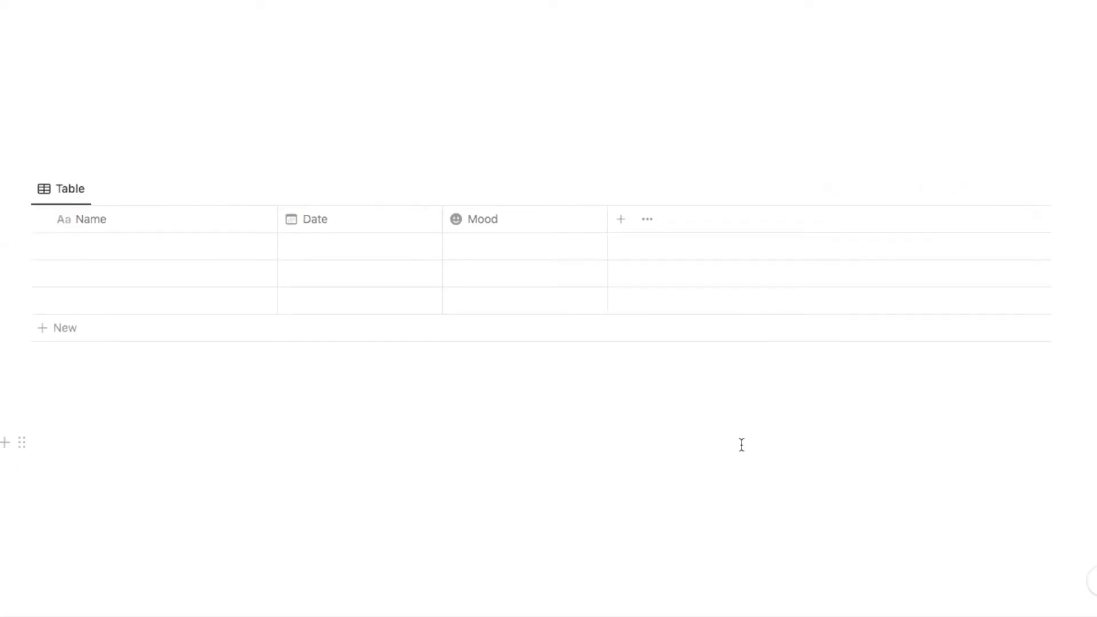
Step: Add a select property named Energy to the table and give it the battery icon with a lightning bolt
left_click(622, 232)
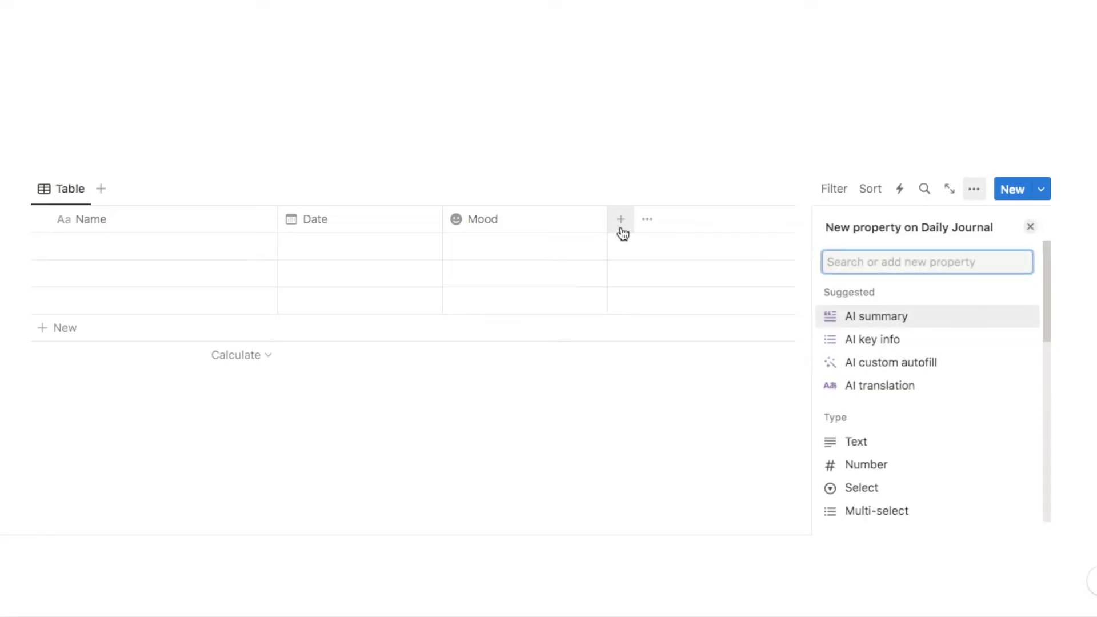
type("sel")
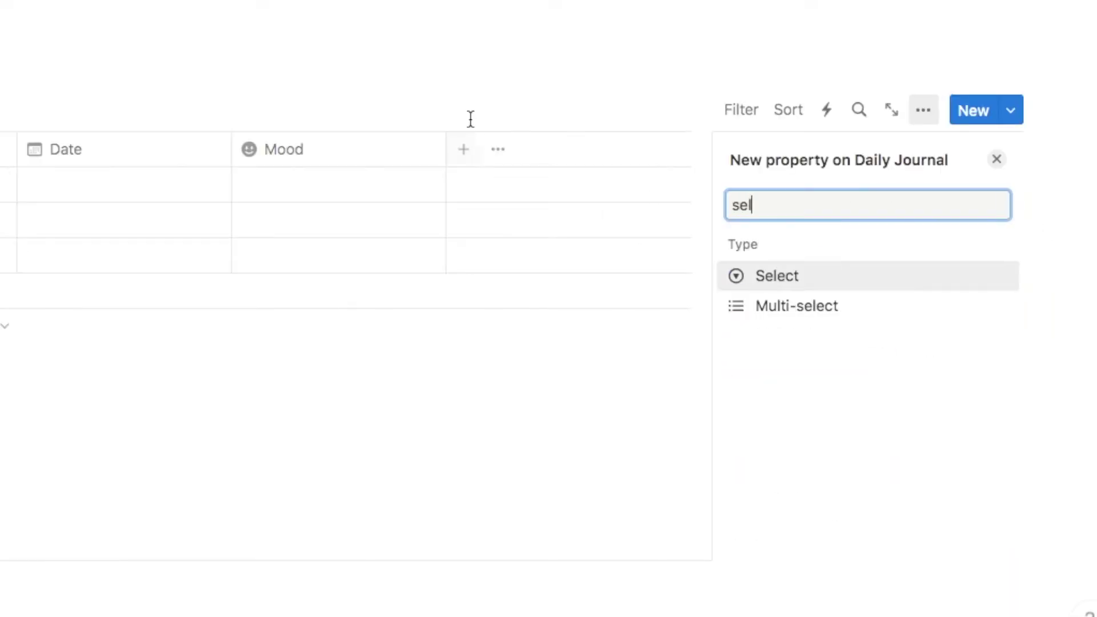
left_click(795, 280)
type("Energy")
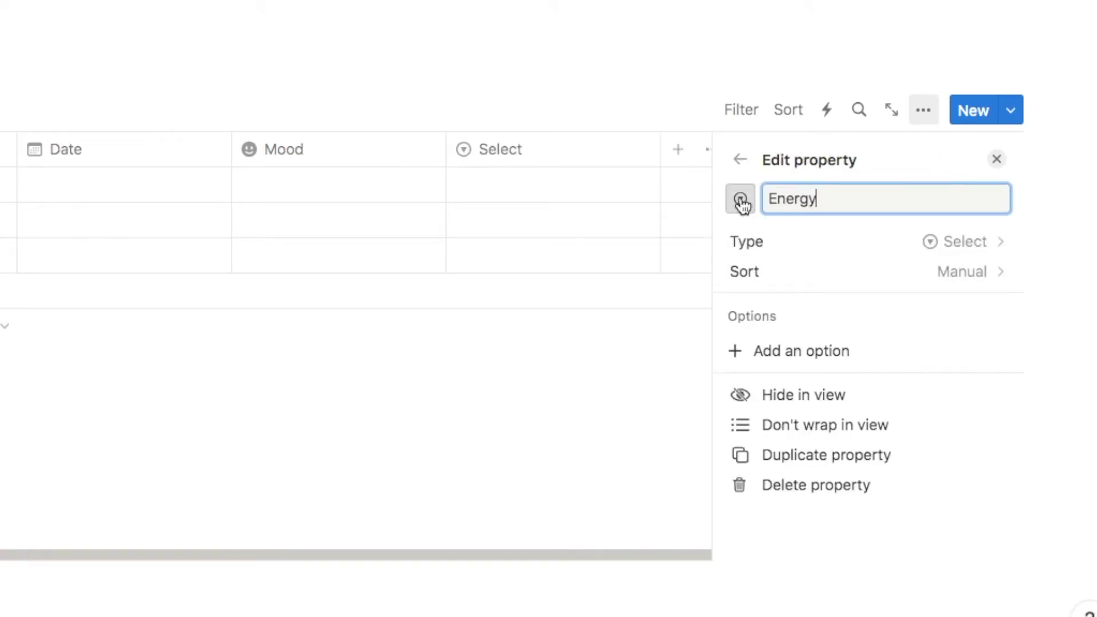
left_click(741, 201)
type("energy")
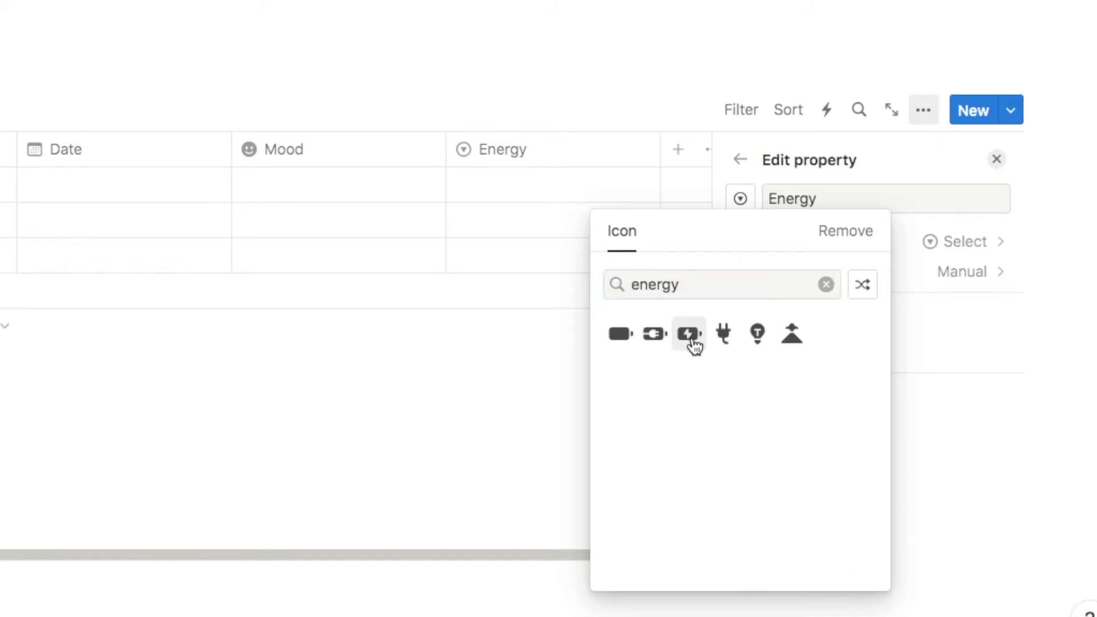
left_click(695, 346)
Step: Add the options Low, Medium and High to the Energy property
left_click(788, 359)
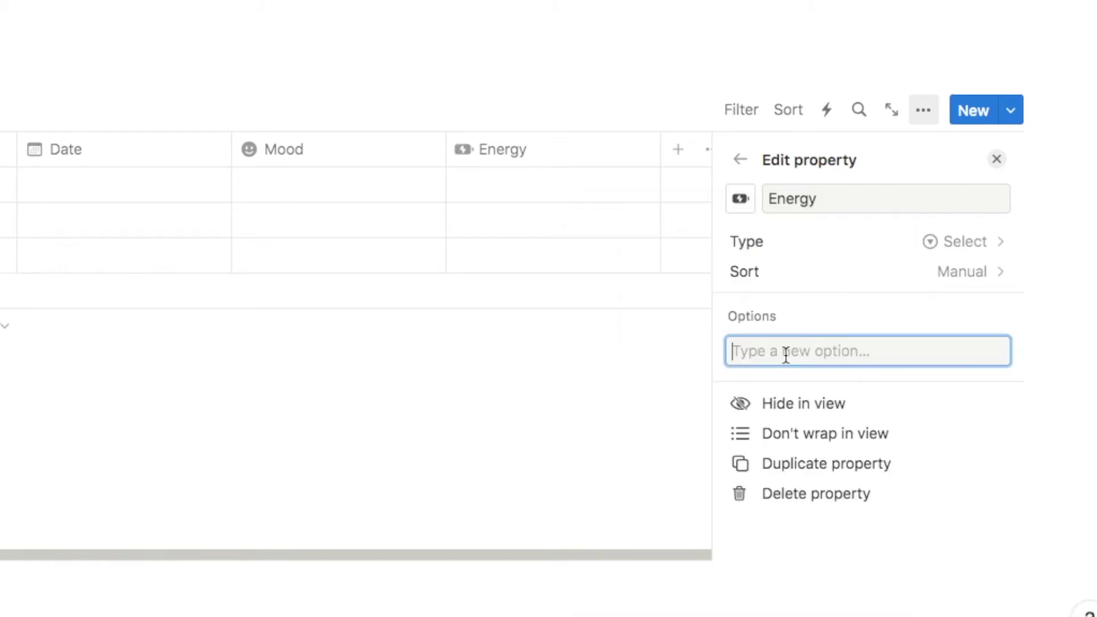
type("Low")
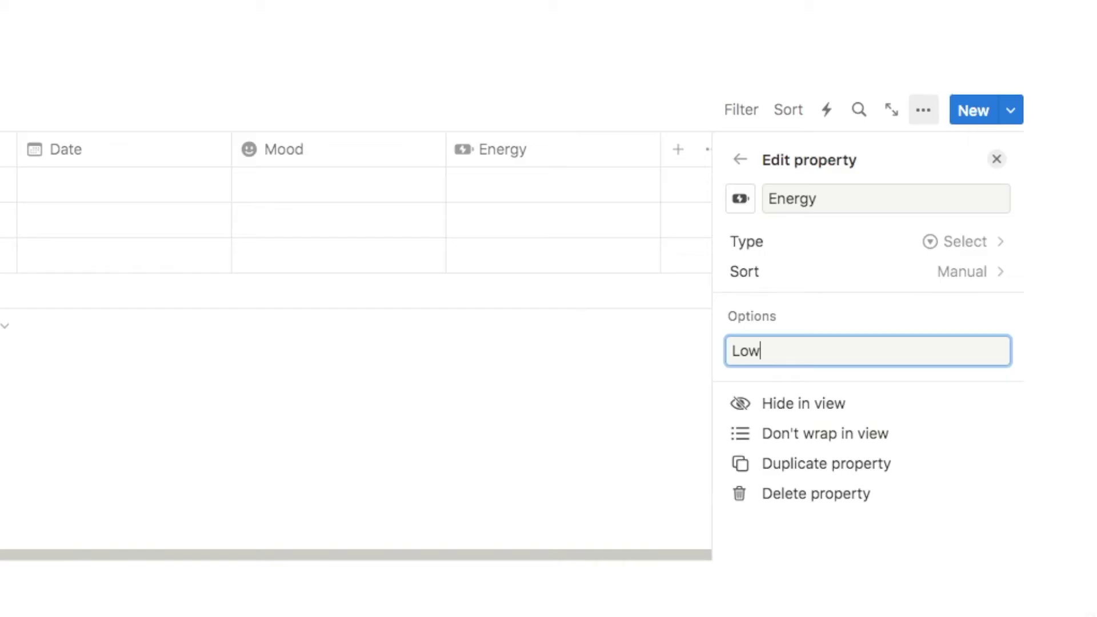
key("Return")
type("Medium")
key("Return")
type("High")
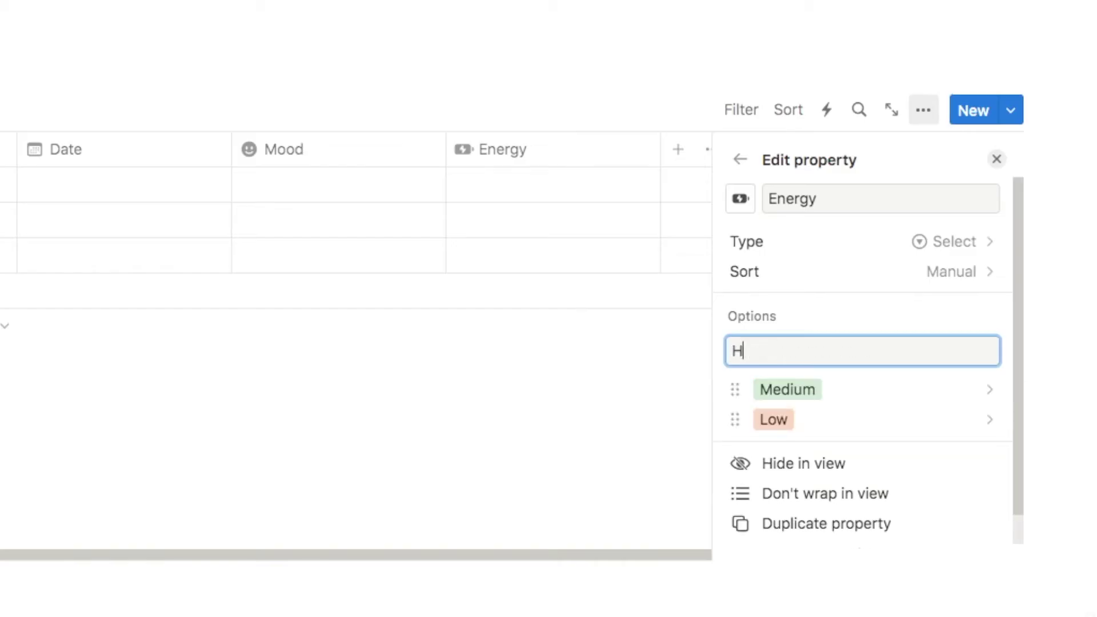
key("Return")
Step: Colour the Energy options: Low red, Medium yellow and High green
left_click(783, 453)
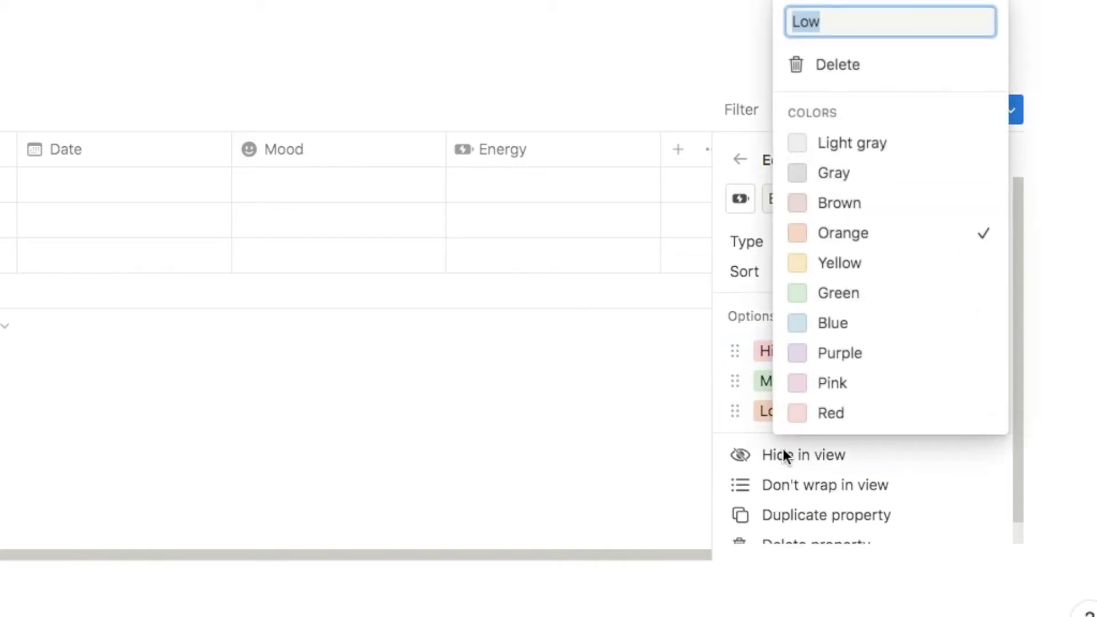
left_click(835, 415)
left_click(748, 384)
left_click(771, 381)
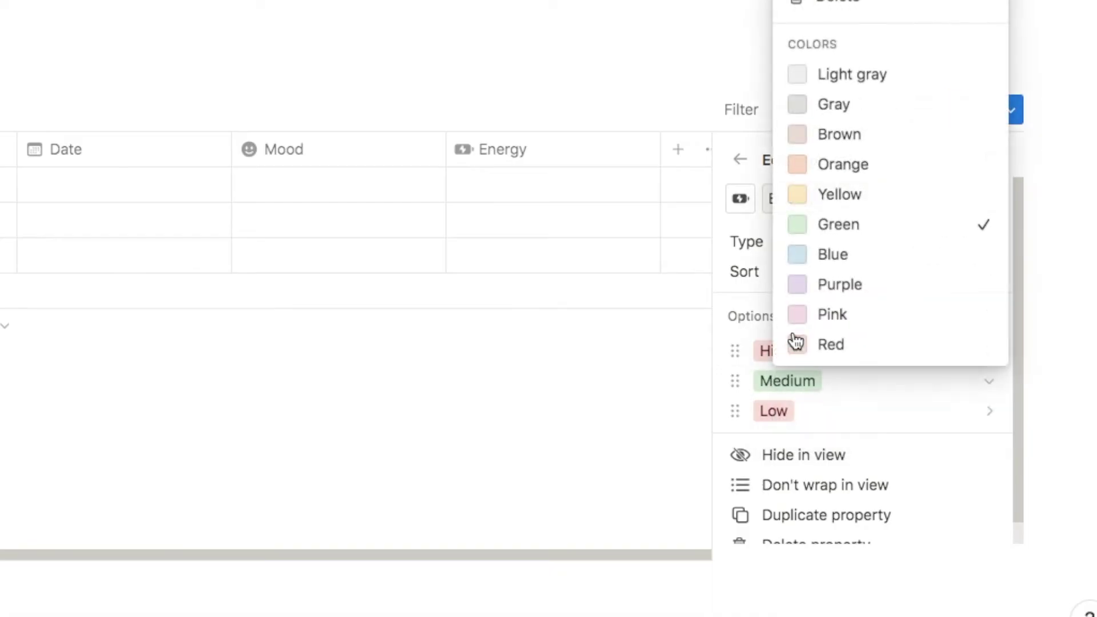
left_click(845, 194)
left_click(736, 353)
left_click(769, 355)
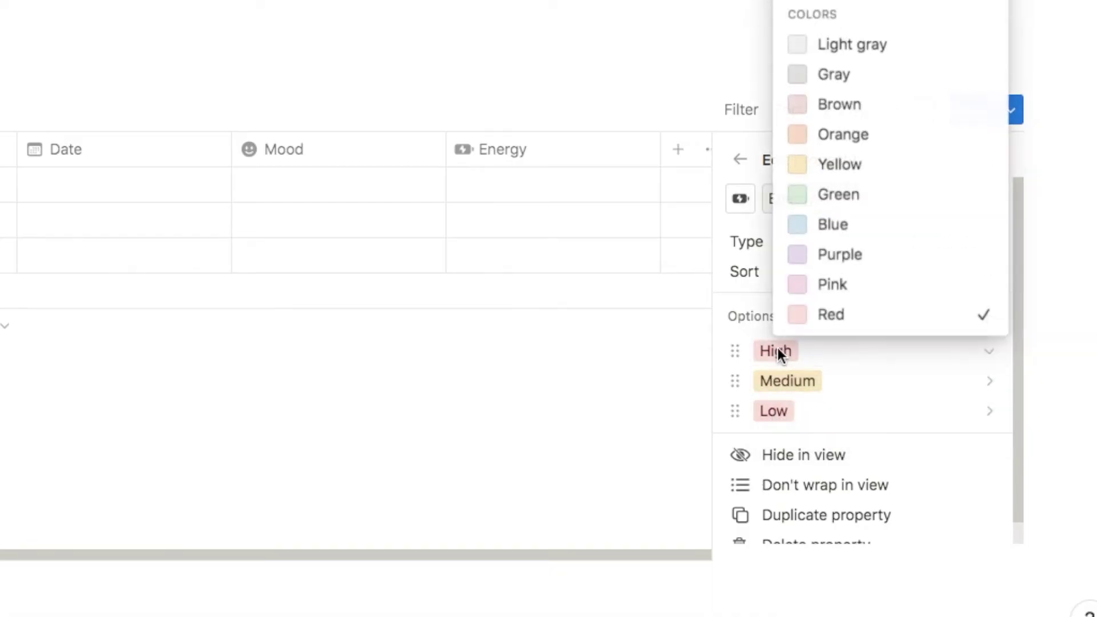
left_click(839, 197)
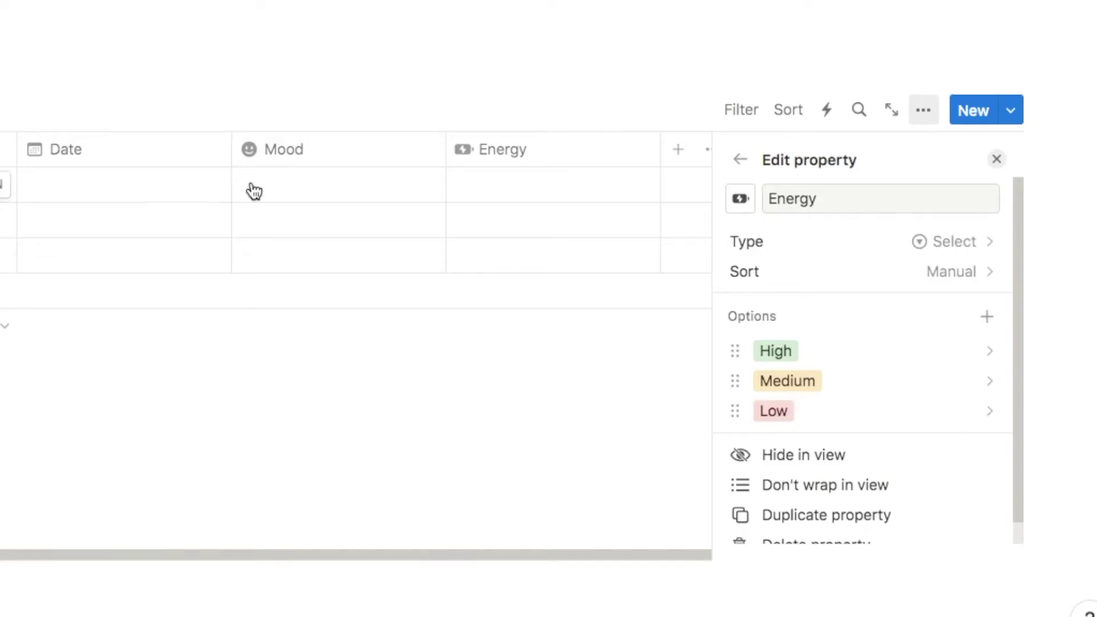
Step: Search the system emoji viewer for bolt and insert one high voltage emoji before the Low option's name
key("ctrl+super+space")
type("bolt")
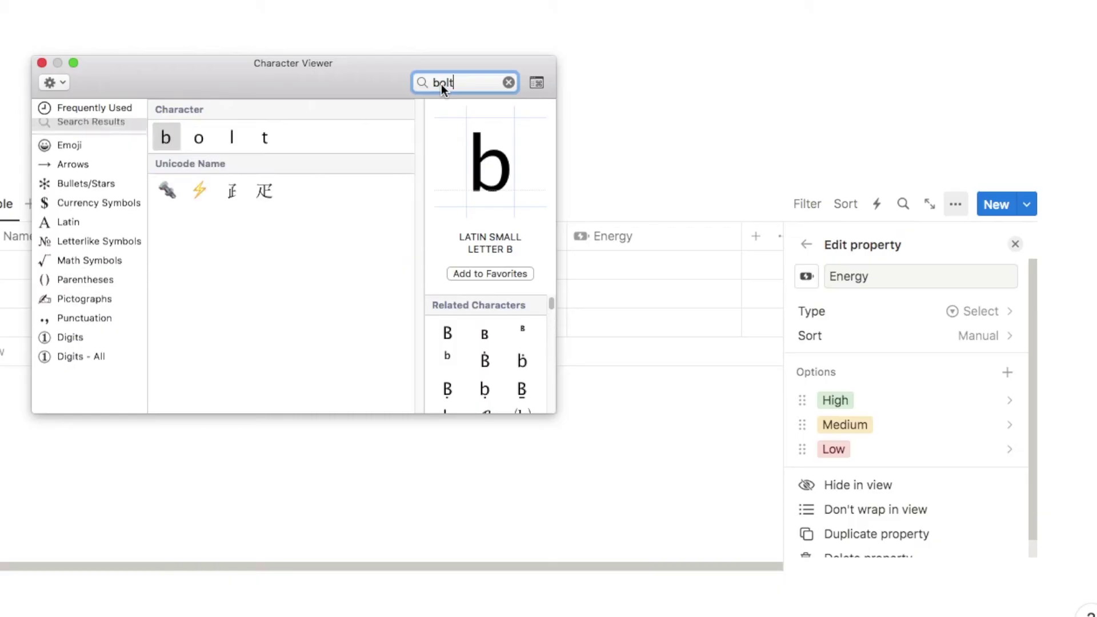
left_click(833, 449)
key("Left")
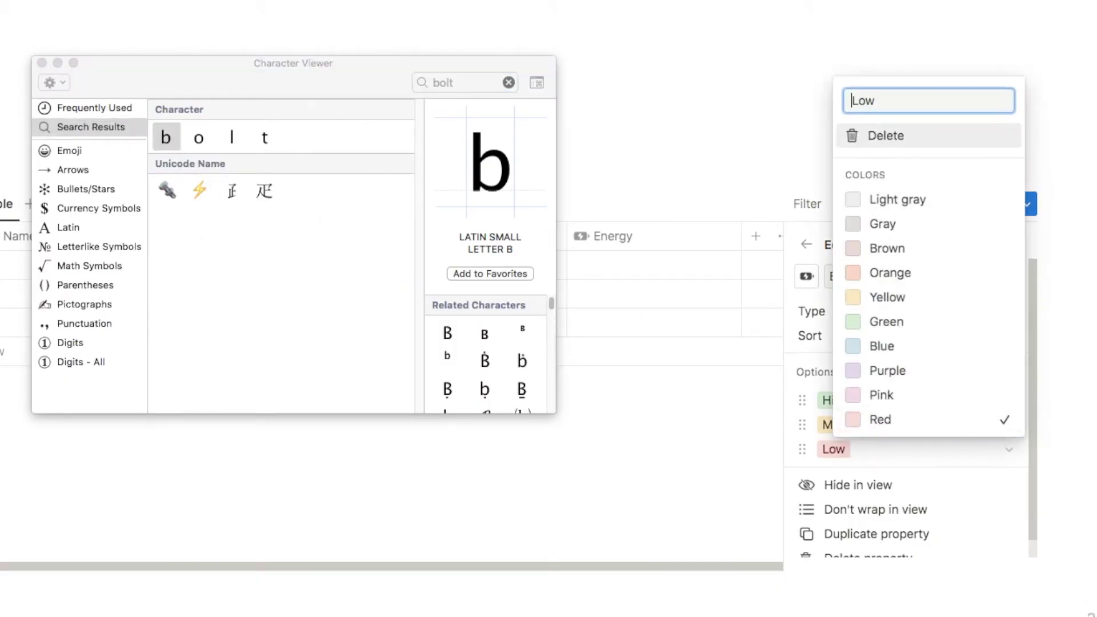
double_click(199, 190)
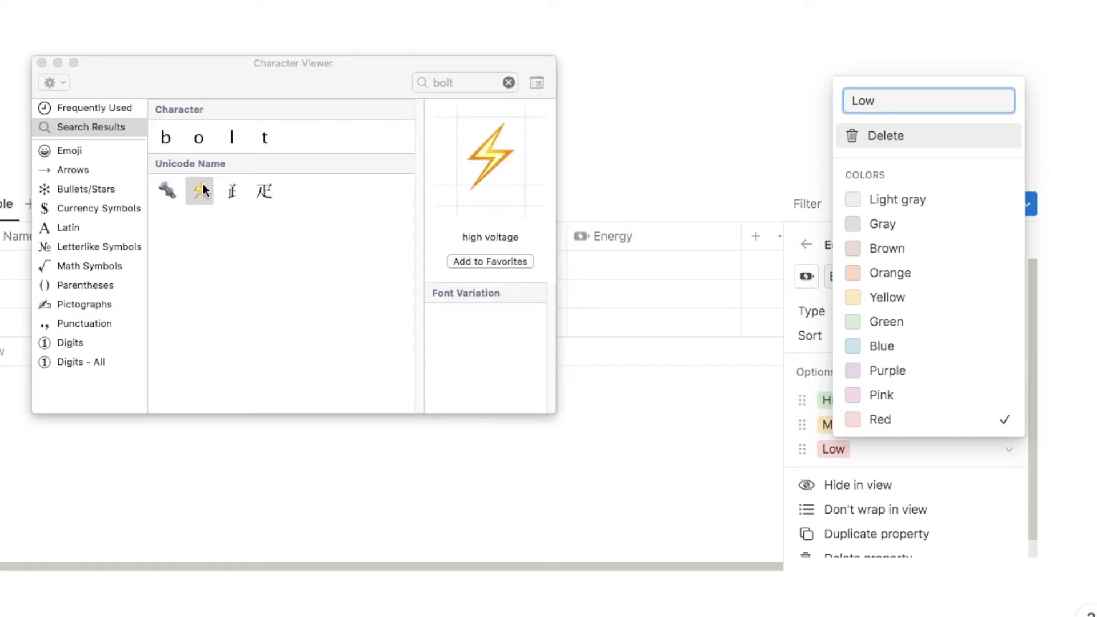
Step: Insert two high voltage emojis before the Medium option's name in the Energy property
left_click(840, 424)
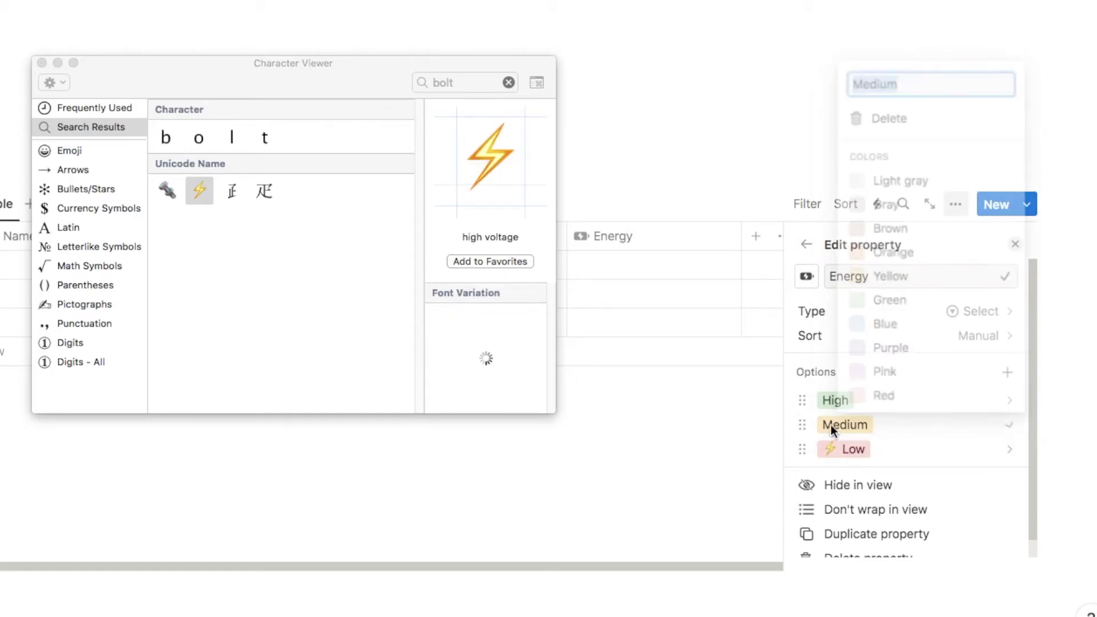
left_click(847, 73)
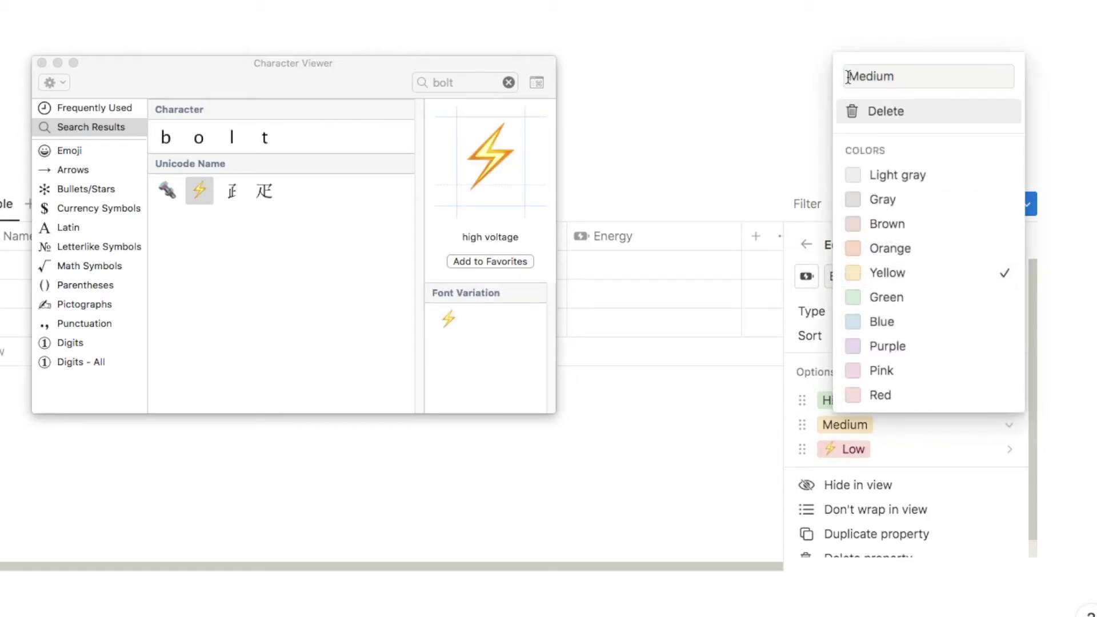
double_click(197, 191)
double_click(200, 189)
Step: Insert three high voltage emojis before the High option's name and close the Energy property's settings
left_click(837, 400)
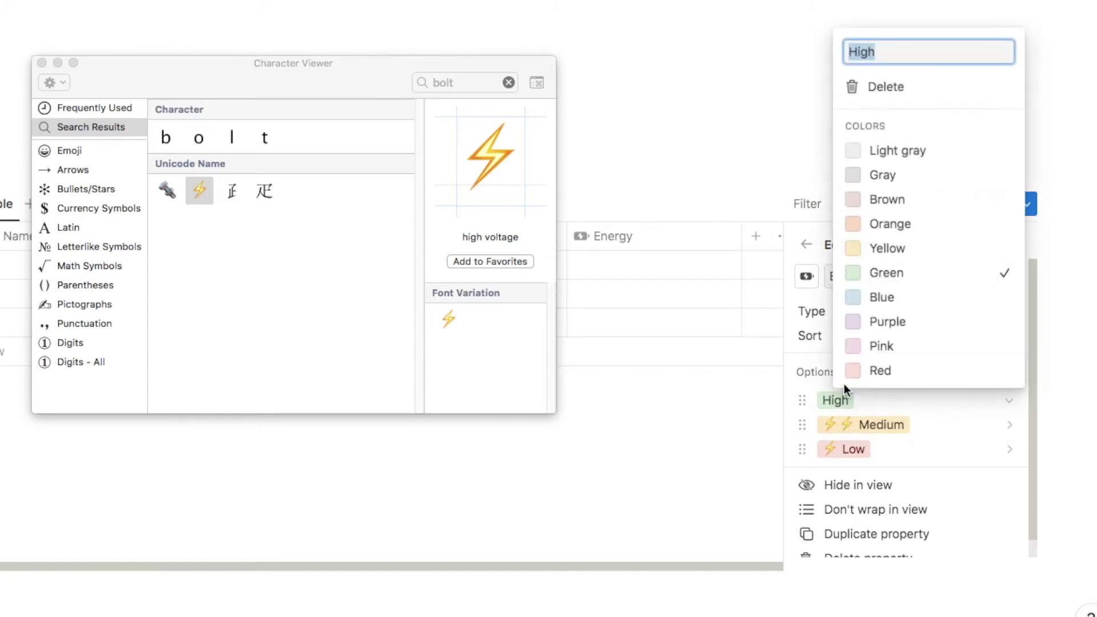
left_click(848, 52)
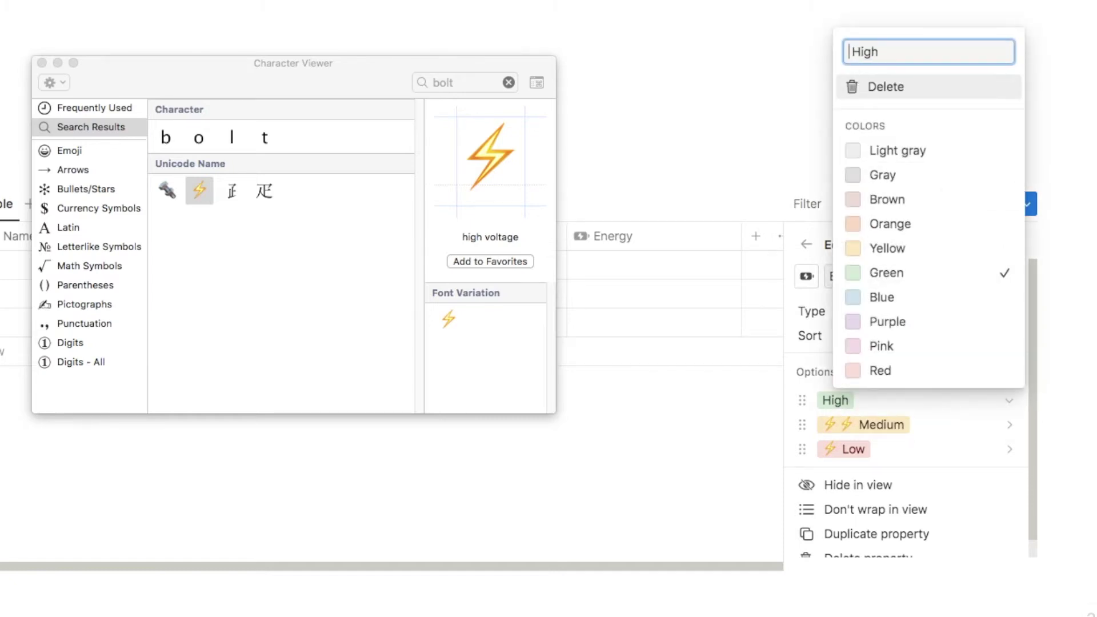
double_click(199, 190)
double_click(200, 191)
double_click(199, 190)
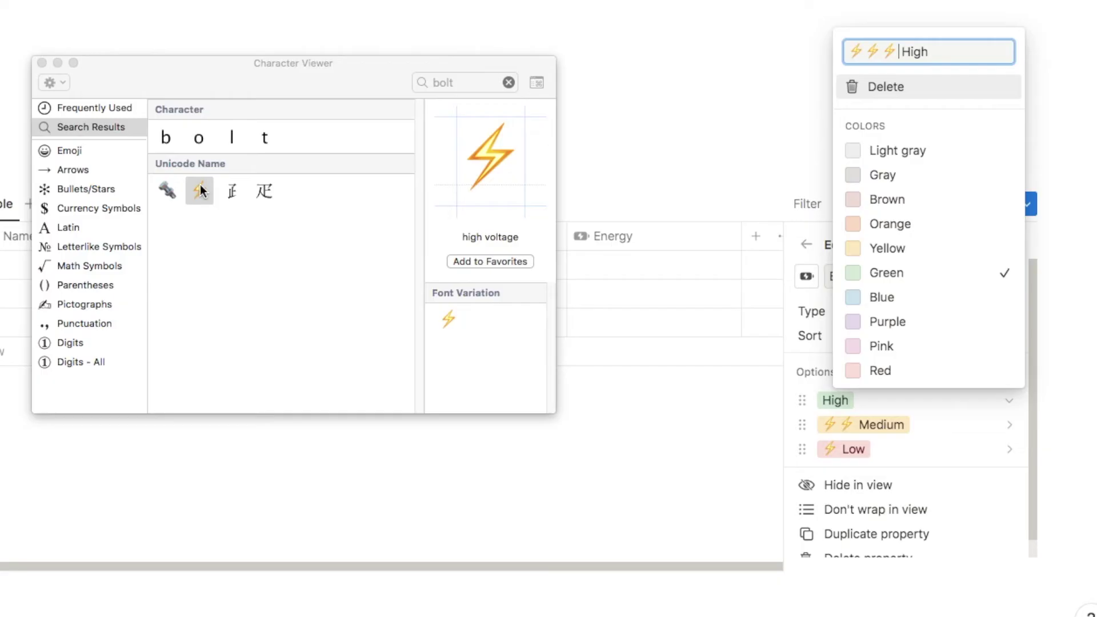
left_click(668, 380)
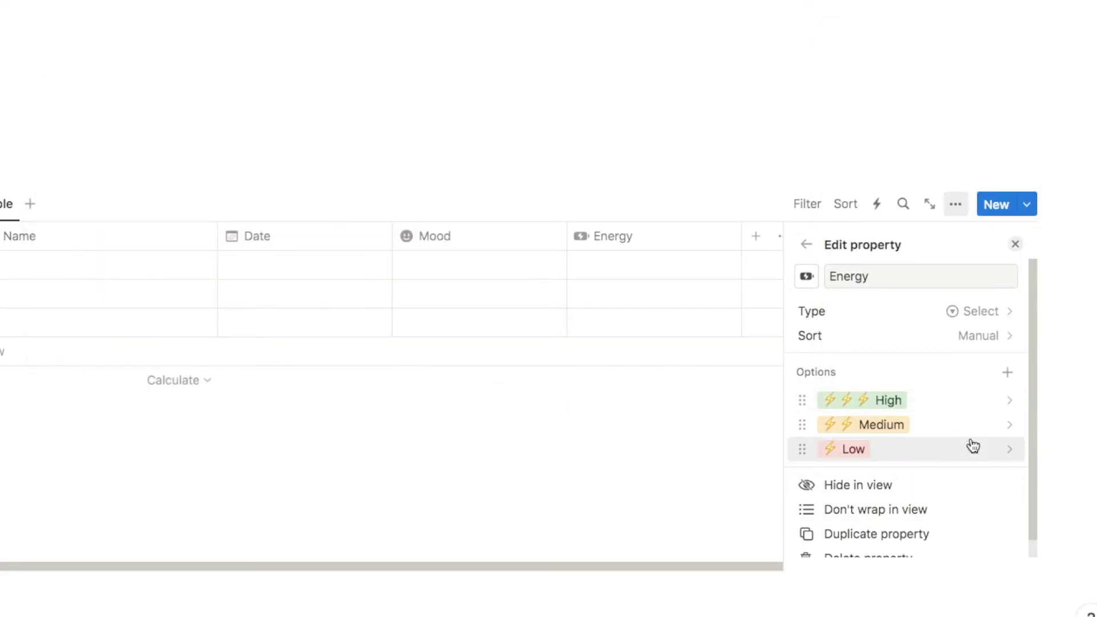
left_click(1015, 245)
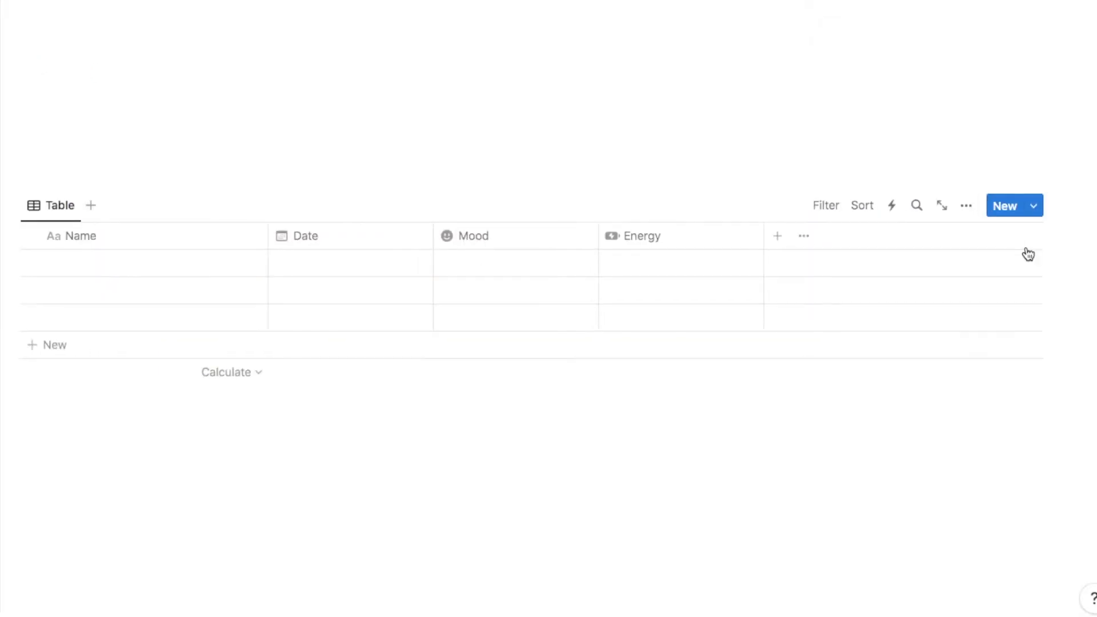
Step: Name the first entry in the table "Daily journal" and set its date to October 3, 2023
left_click(129, 267)
type("Daily journal")
left_click(338, 261)
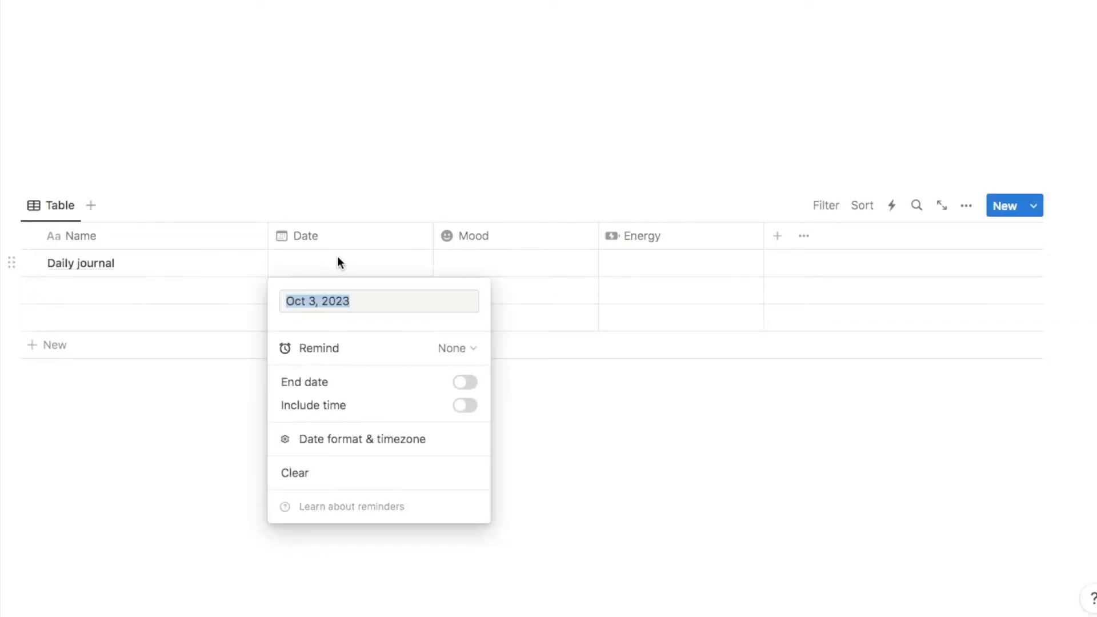
left_click(352, 280)
Step: Set the Daily journal entry's mood to Excited and choose an energy level for it
left_click(496, 264)
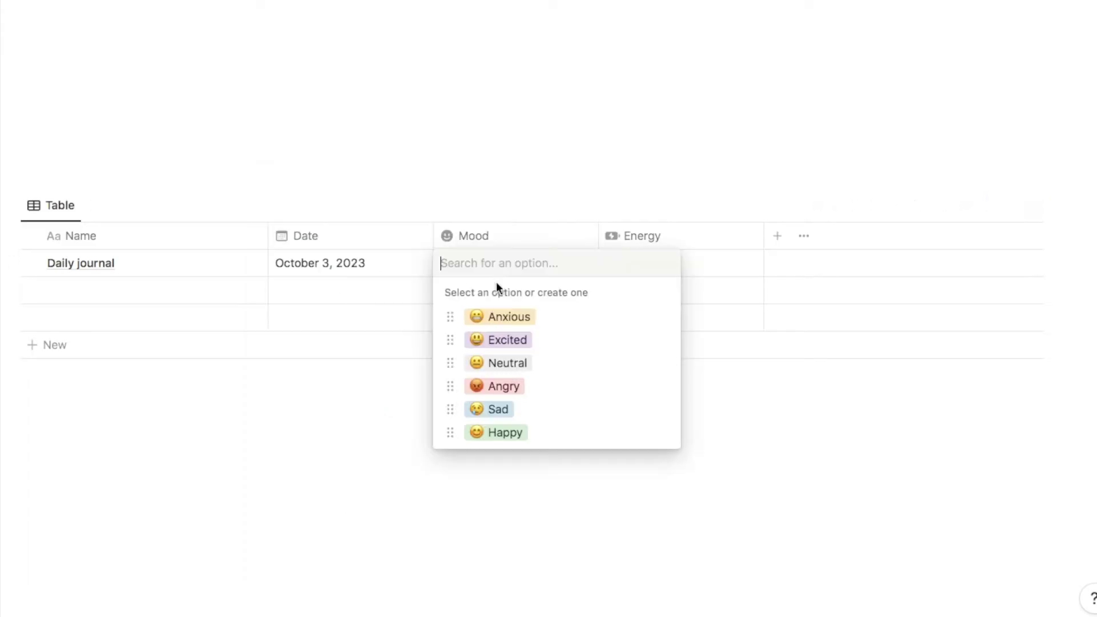
left_click(502, 340)
left_click(656, 264)
left_click(679, 317)
left_click(433, 412)
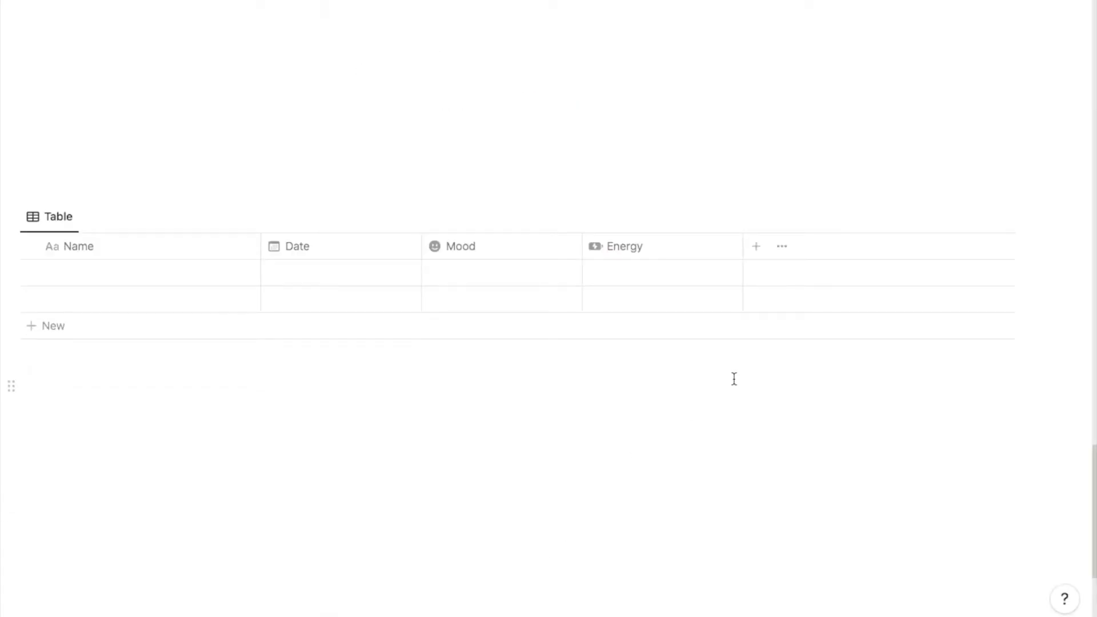
Step: Create a new page template for the Daily Journal database and title it "Daily Journal"
mouse_move(945, 215)
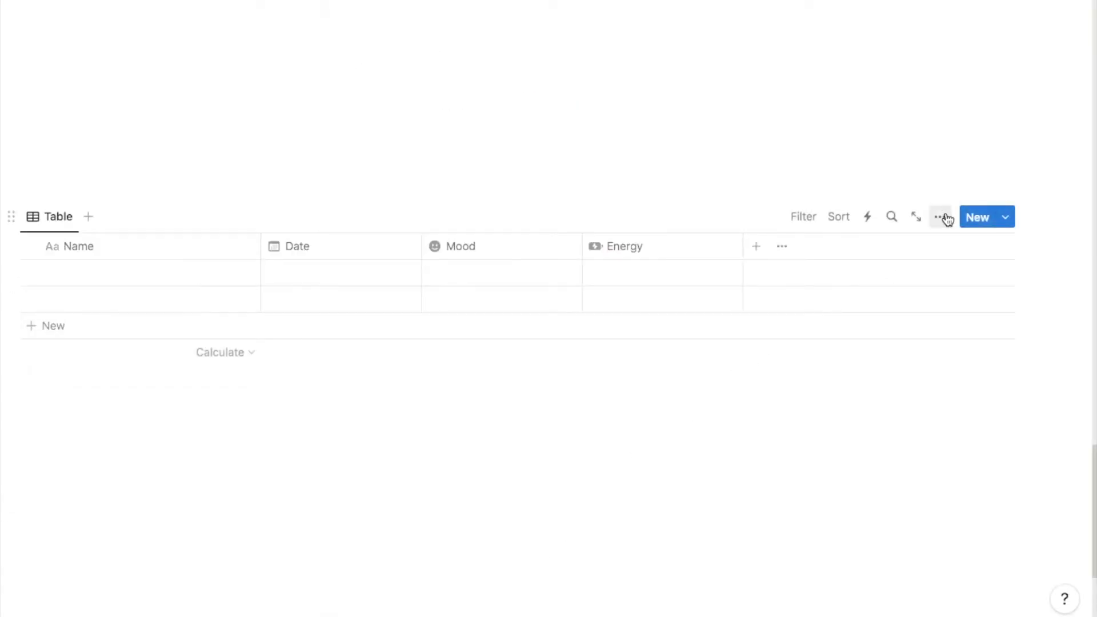
left_click(1005, 223)
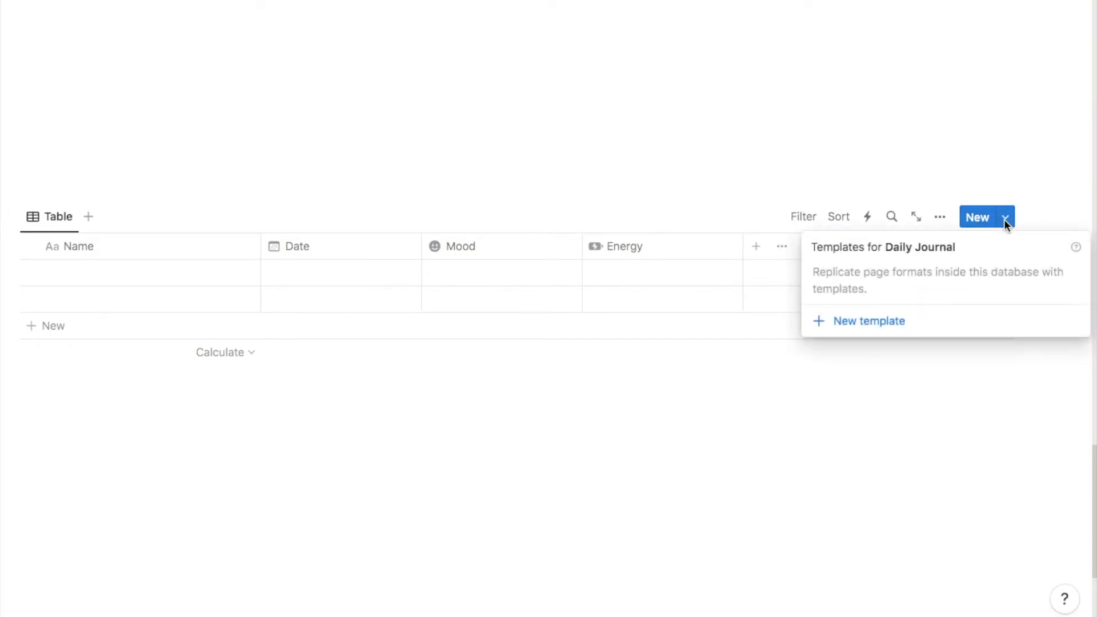
left_click(858, 321)
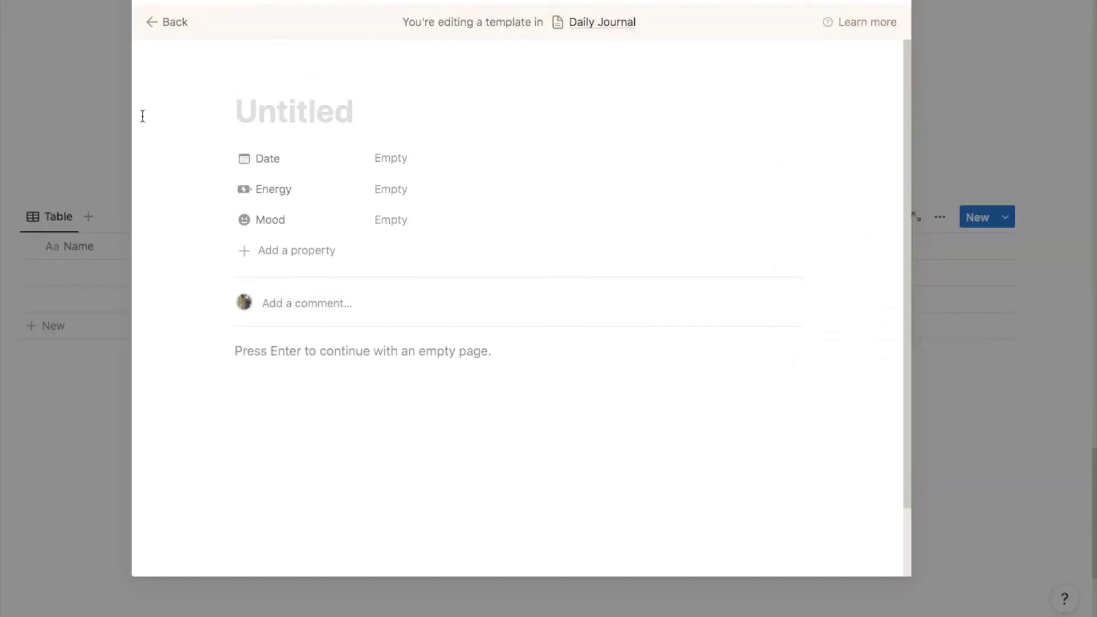
type("Daily Journal")
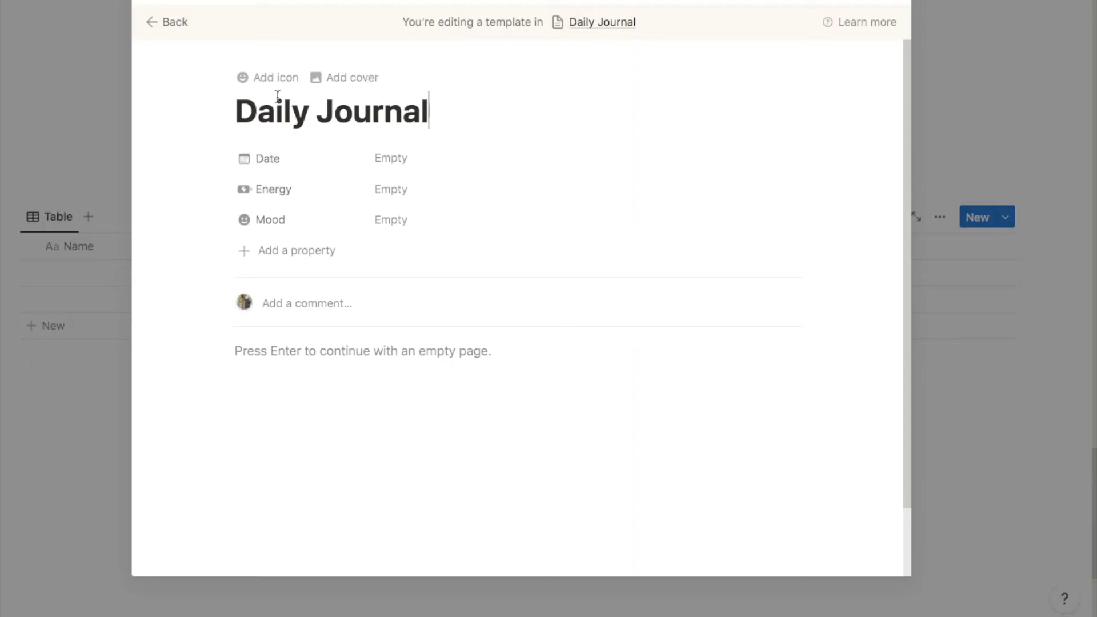
Step: Give the Daily Journal template a black sun icon, found by searching the icon set for "sun"
left_click(272, 78)
left_click(266, 143)
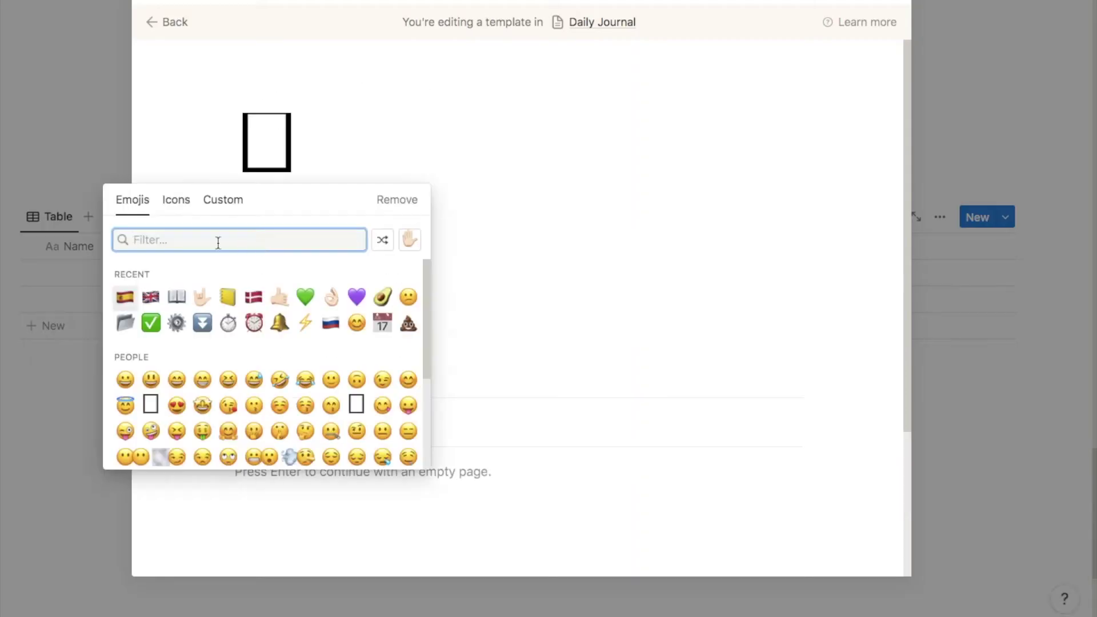
left_click(182, 209)
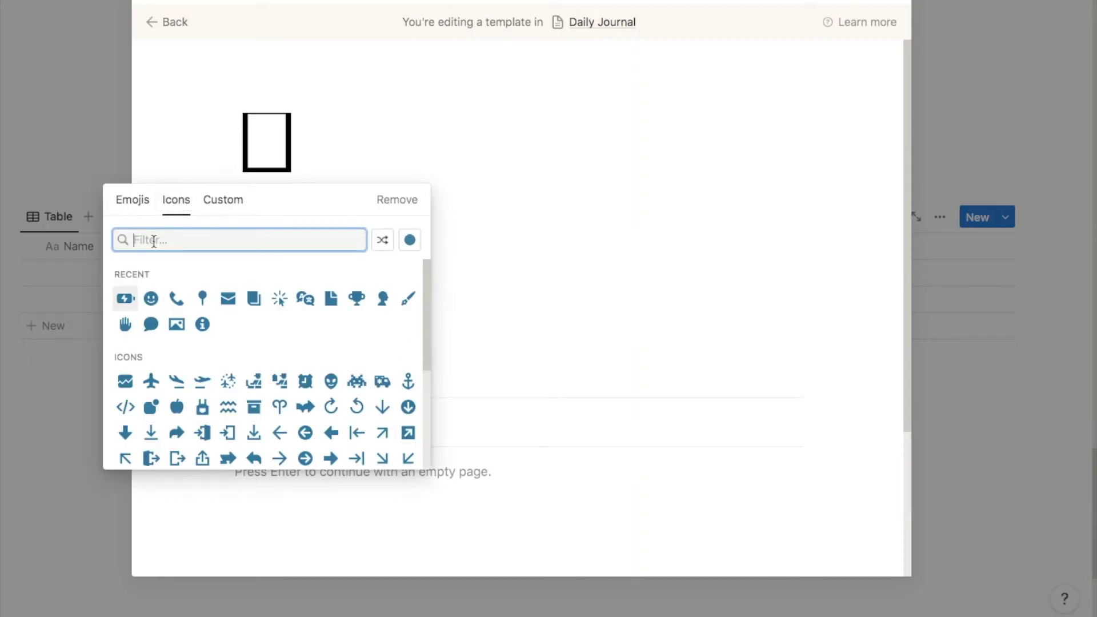
type("sun")
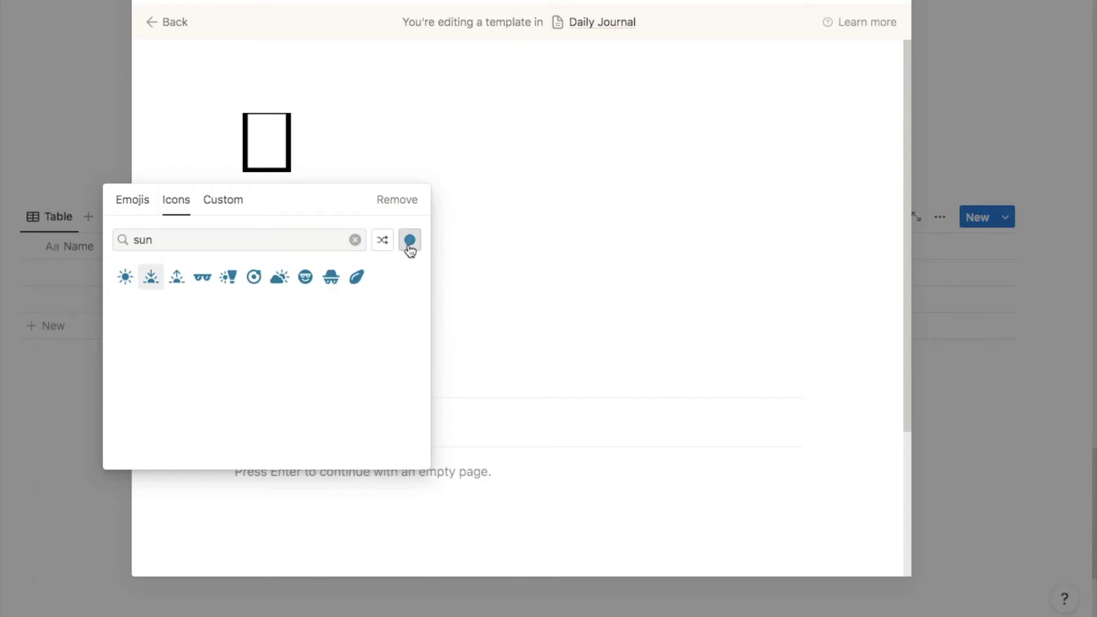
left_click(409, 239)
left_click(357, 266)
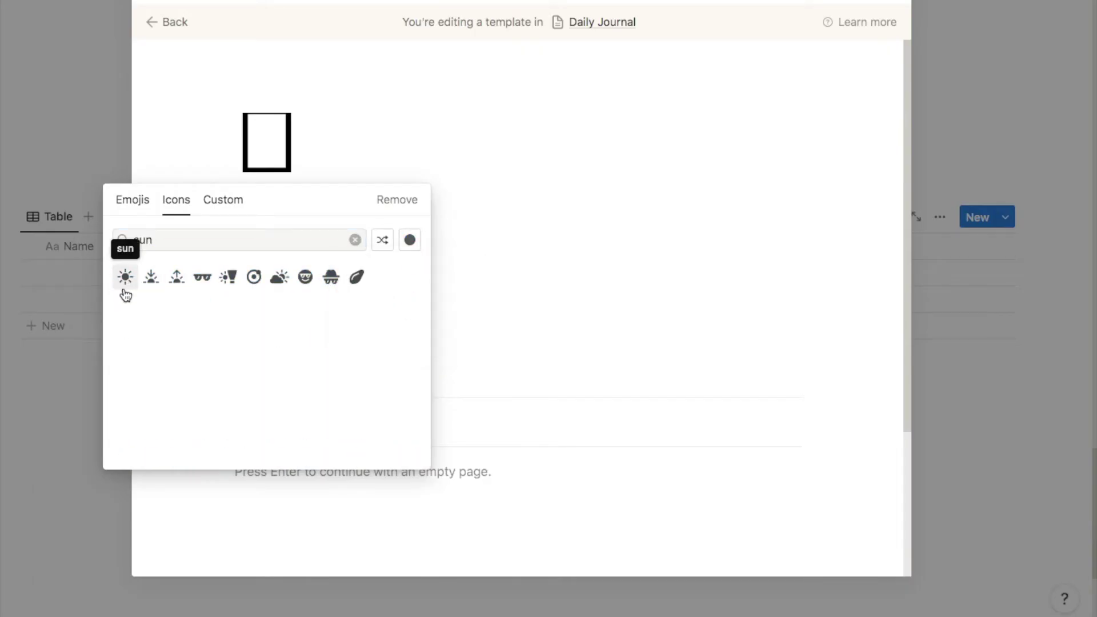
left_click(126, 278)
Step: In the template's body, have AI draft content from the prompt "Create a daily journaling template for me"
left_click(279, 364)
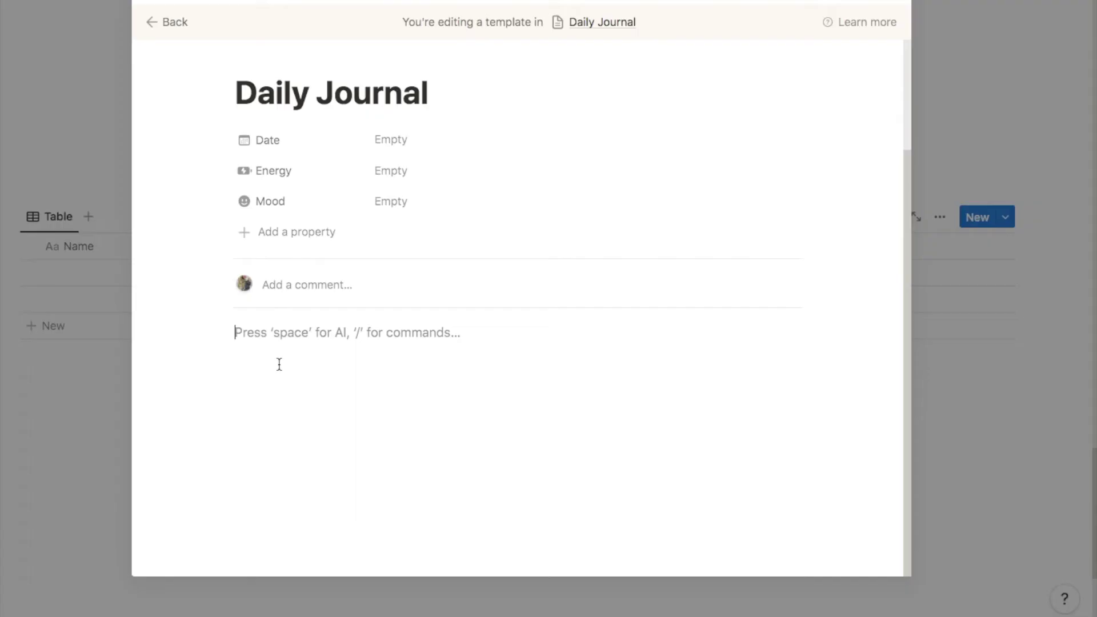
key("space")
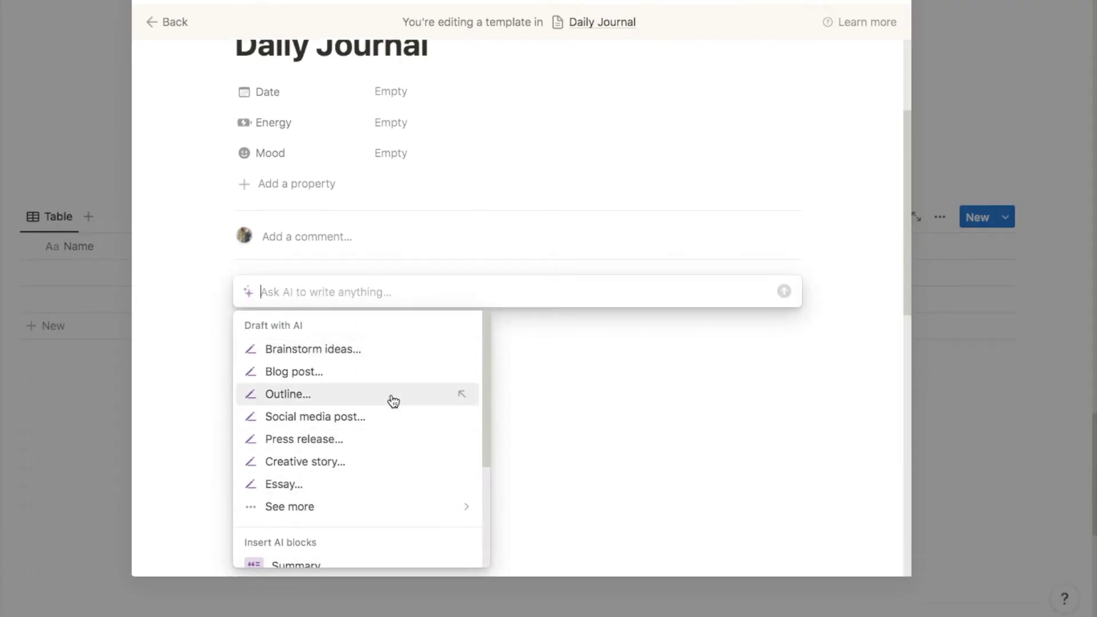
scroll(392, 399, "down", 3)
scroll(340, 441, "down", 2)
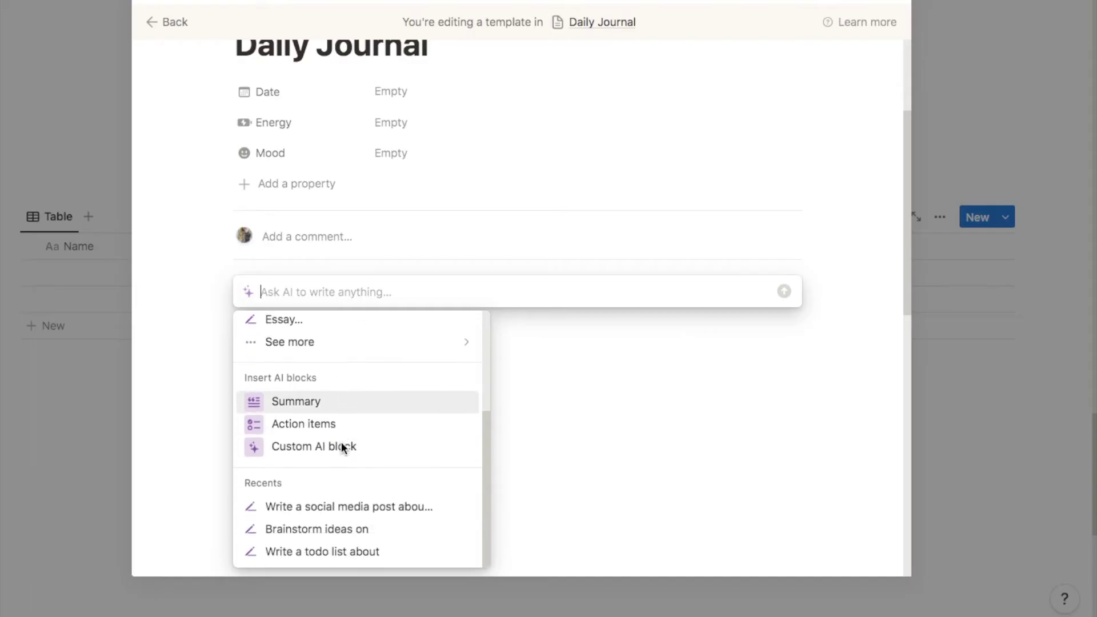
scroll(342, 486, "up", 5)
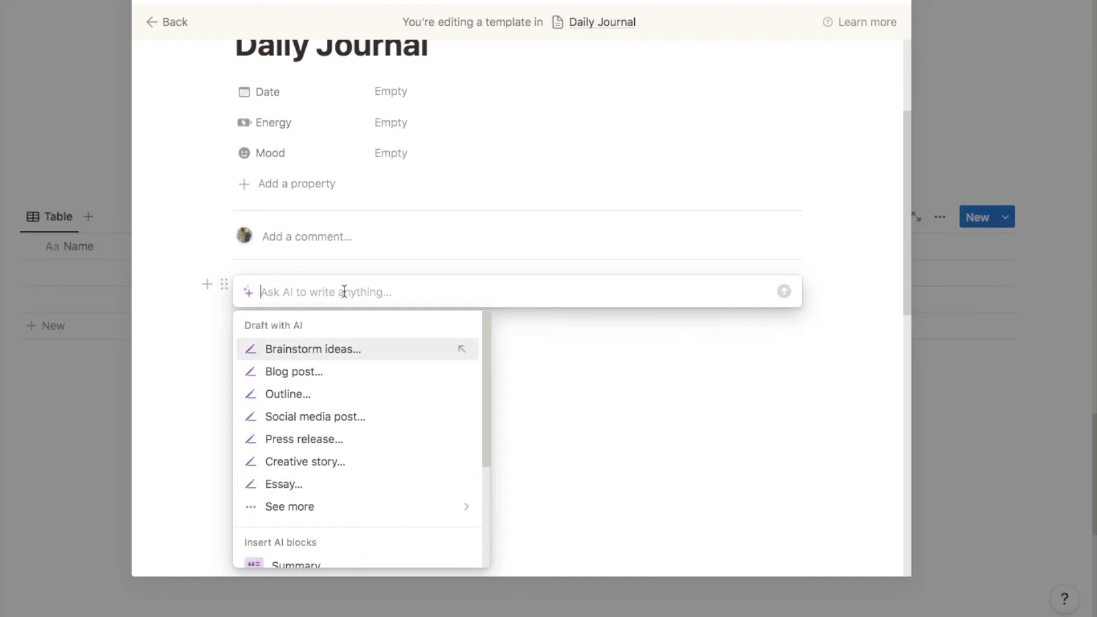
type("Create a daily journaling template for me")
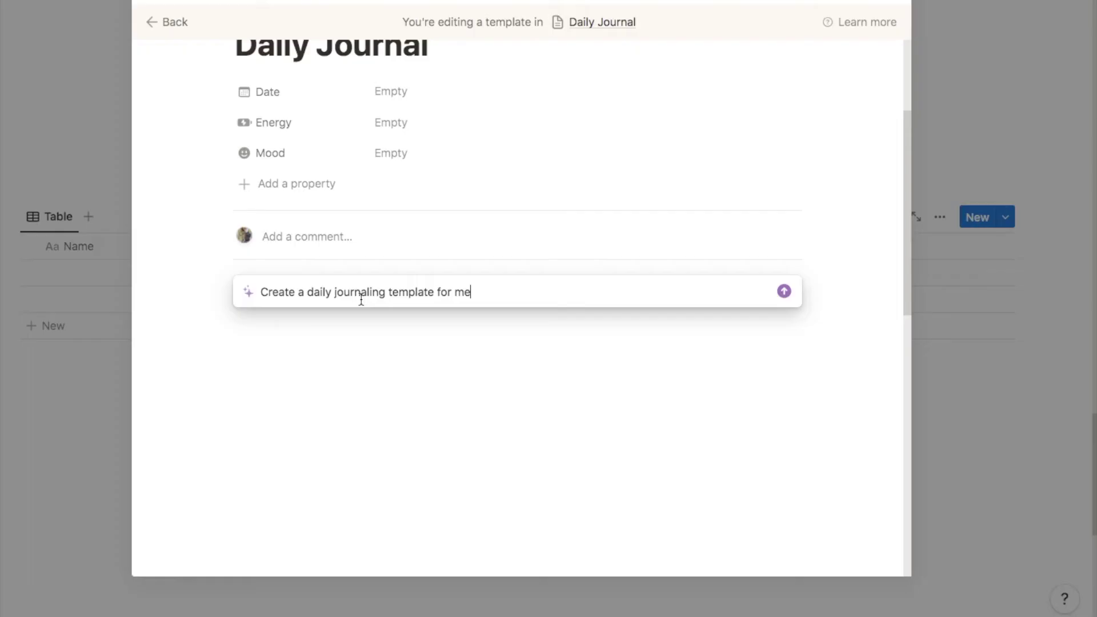
key("Return")
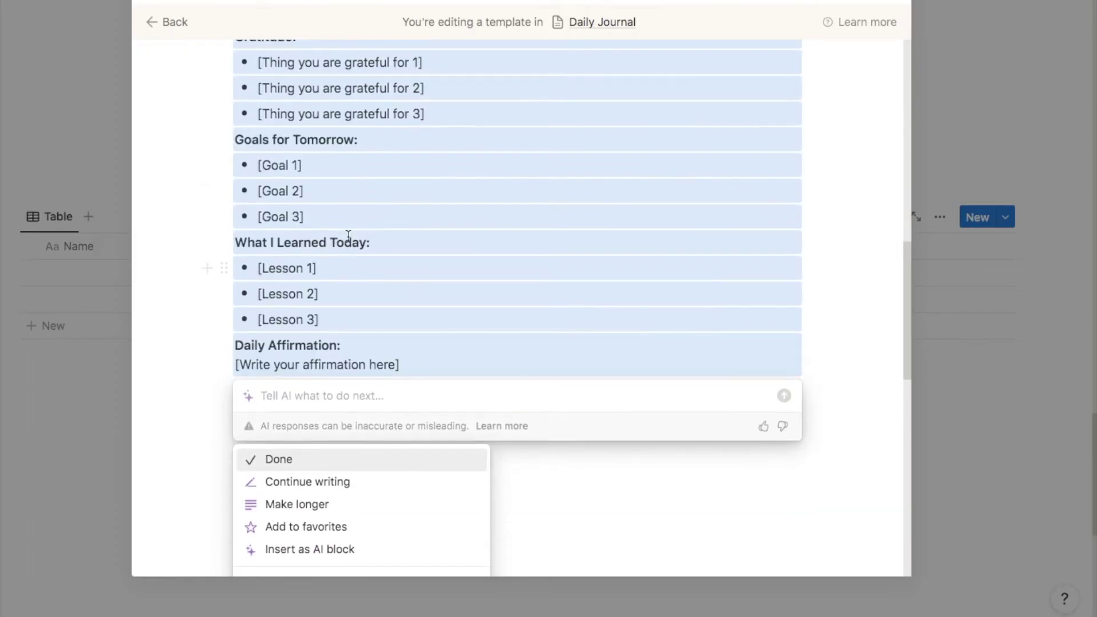
Step: Review the AI-generated journaling draft, accept it into the Daily Journal template and leave the template editor
scroll(348, 235, "up", 5)
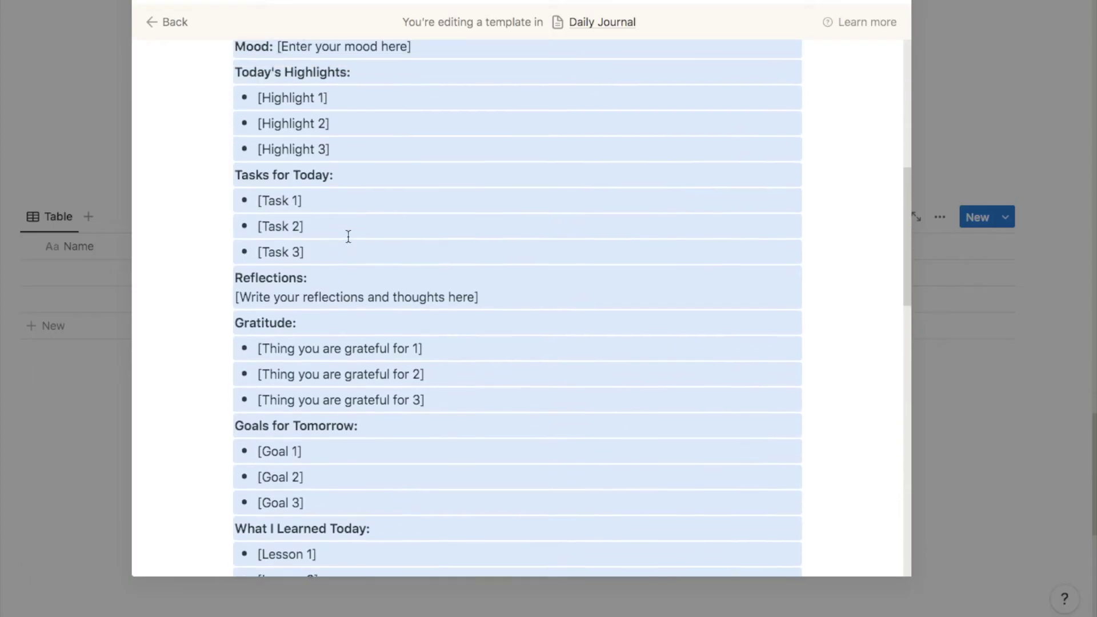
scroll(362, 289, "up", 3)
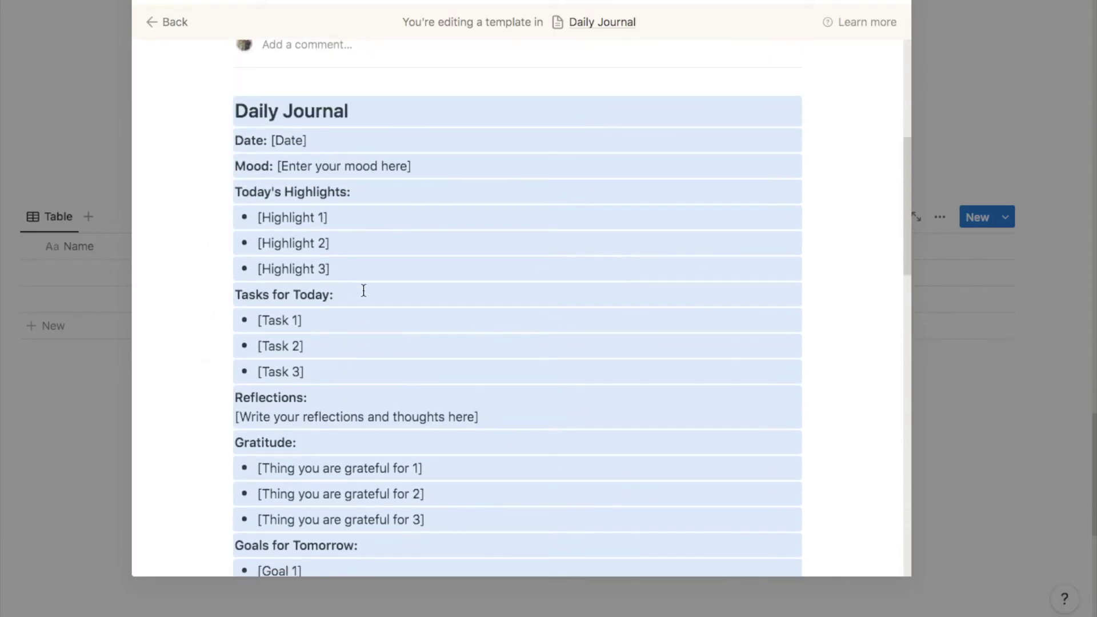
scroll(363, 291, "down", 7)
scroll(363, 291, "down", 5)
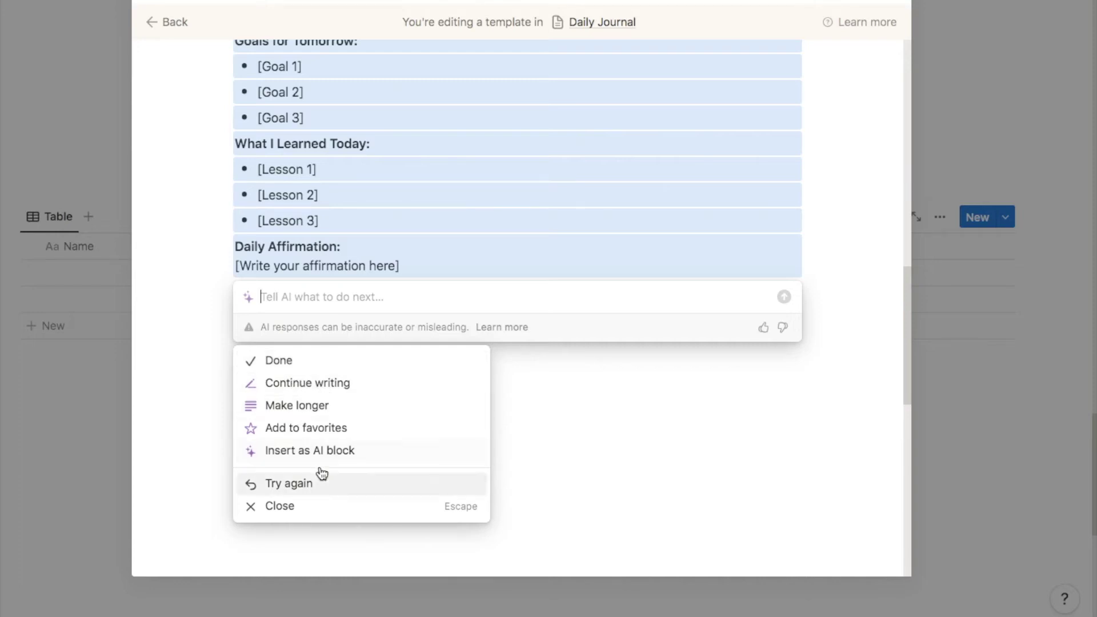
left_click(323, 364)
scroll(393, 452, "up", 6)
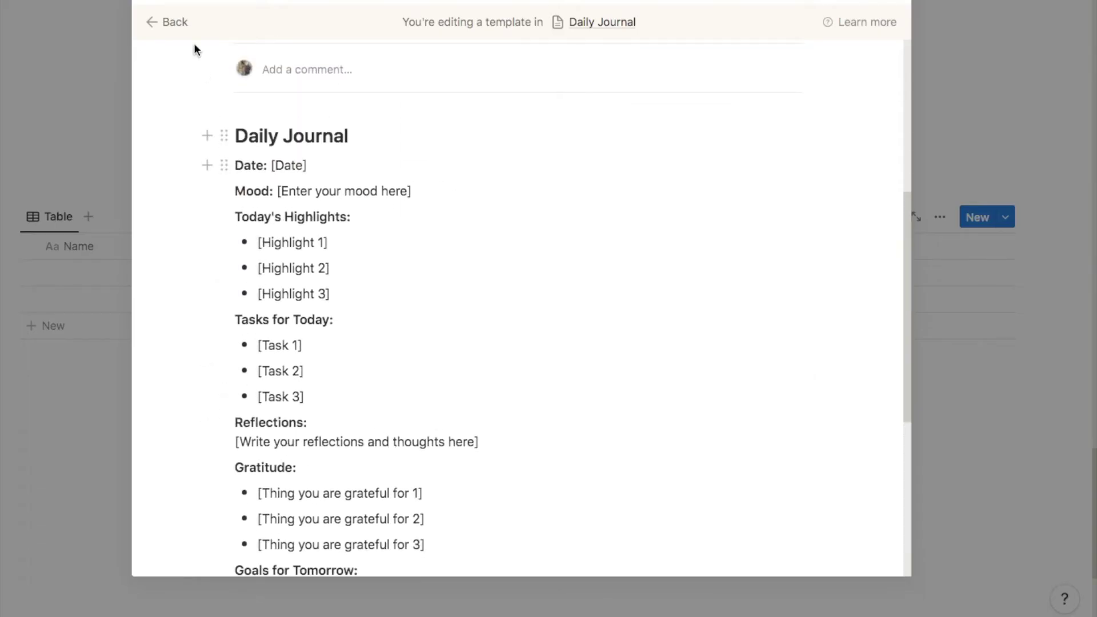
left_click(166, 24)
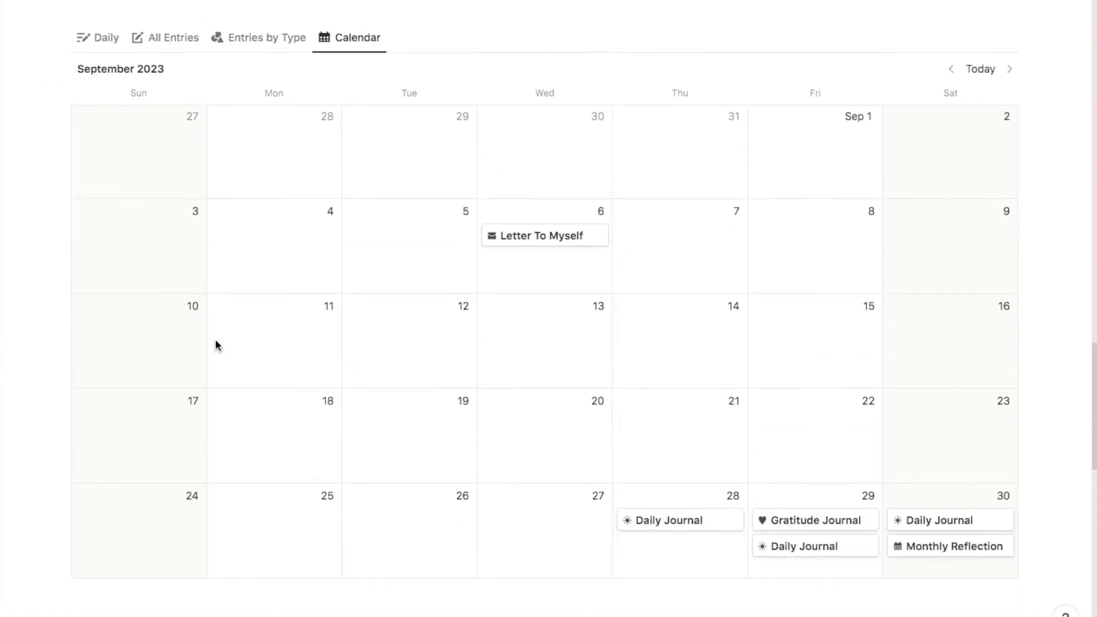
Step: Show the finished journal's All Entries view and examine its list of page templates
left_click(174, 51)
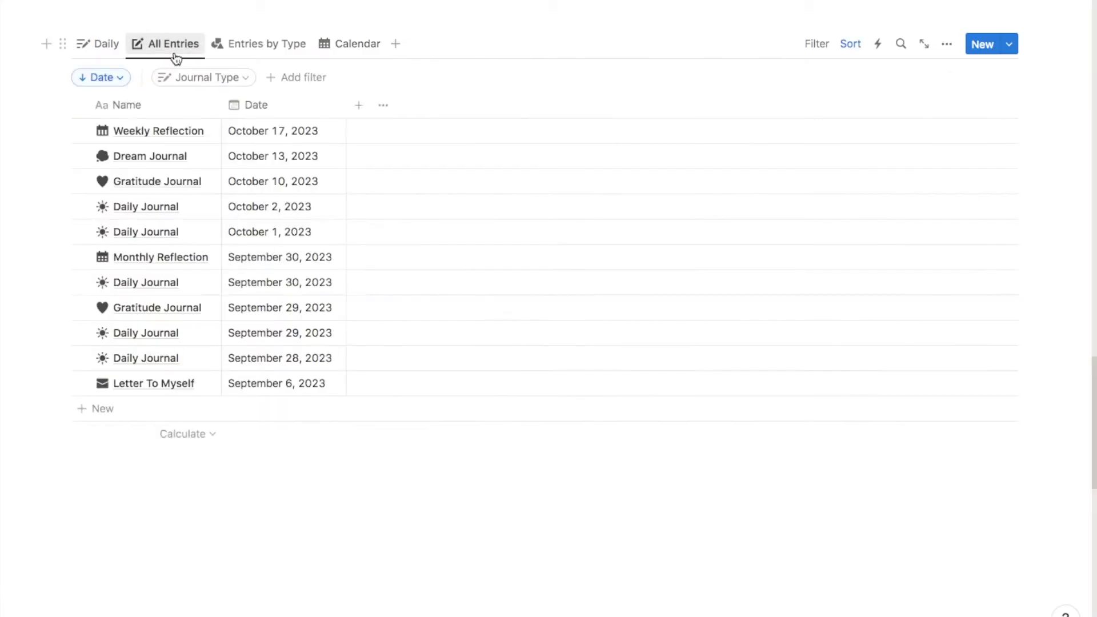
left_click(1008, 47)
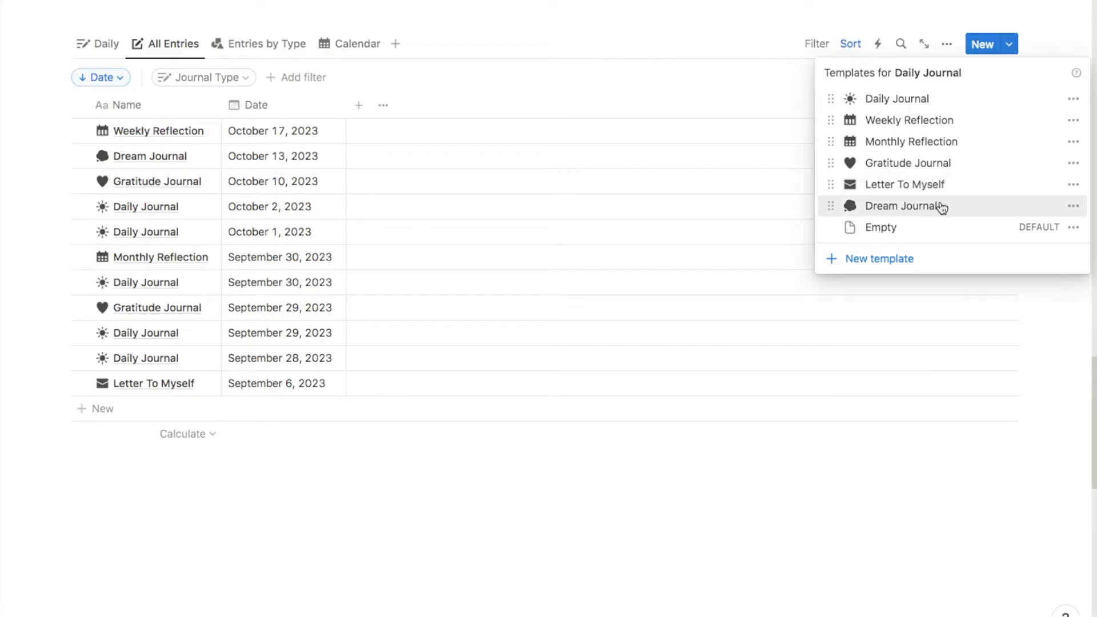
left_click(504, 467)
Step: Create another page template for the new journal table and title it "Weekly Reflection"
scroll(504, 468, "down", 10)
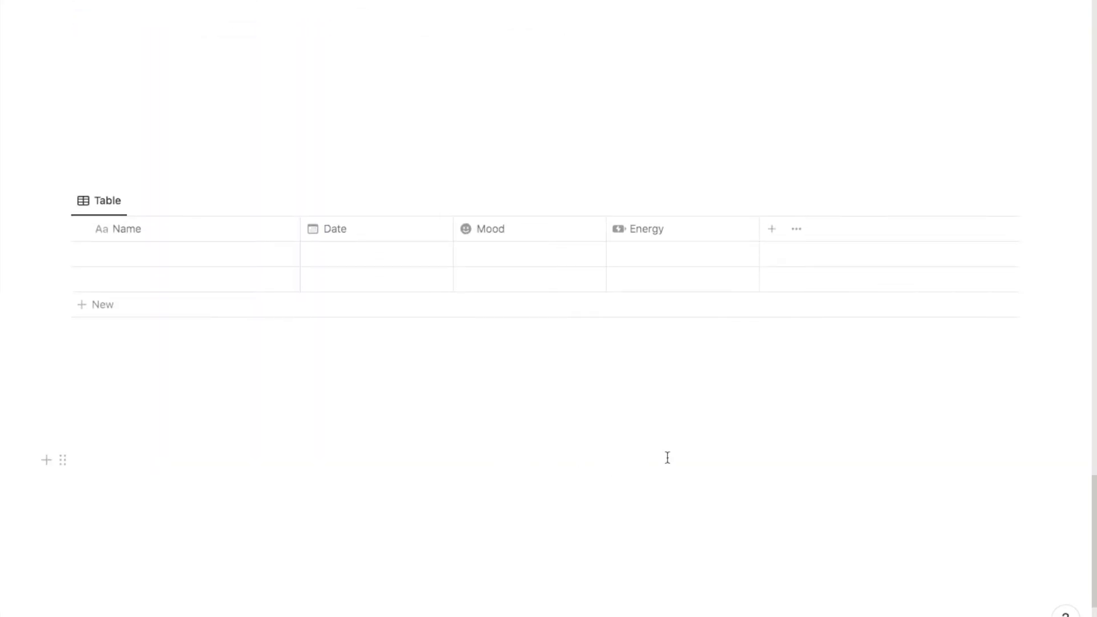
mouse_move(999, 299)
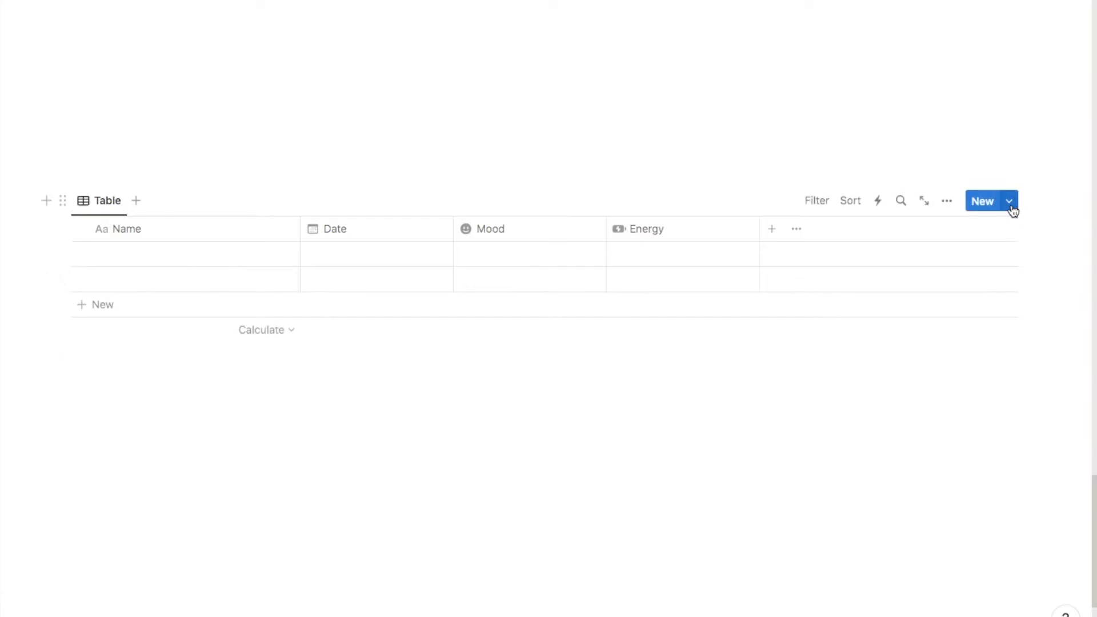
left_click(1008, 203)
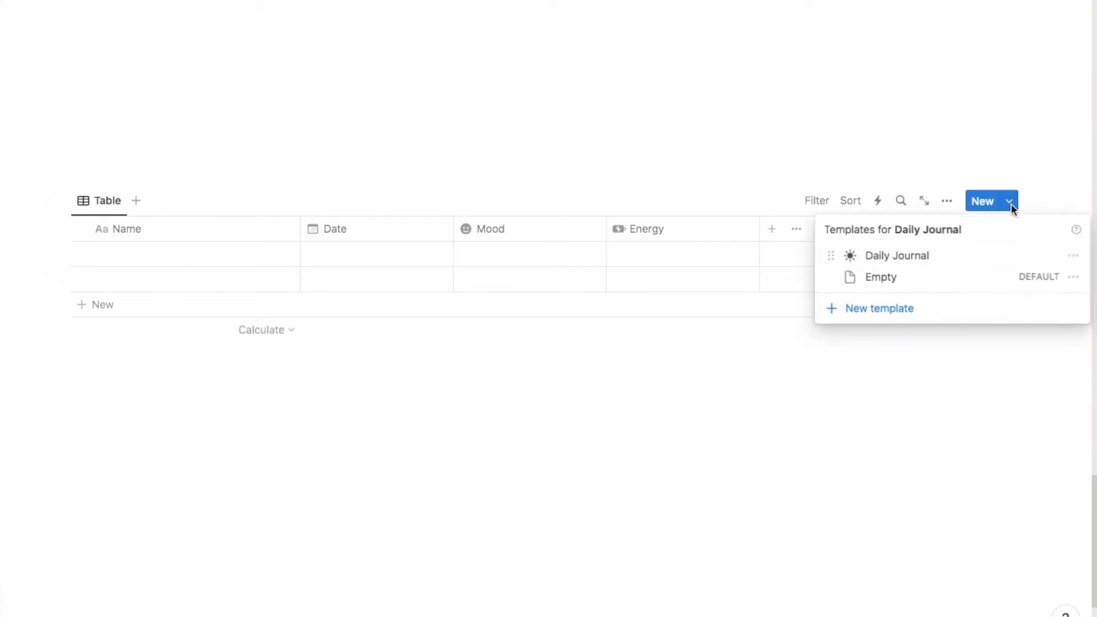
left_click(872, 315)
type("Weekly Reflection")
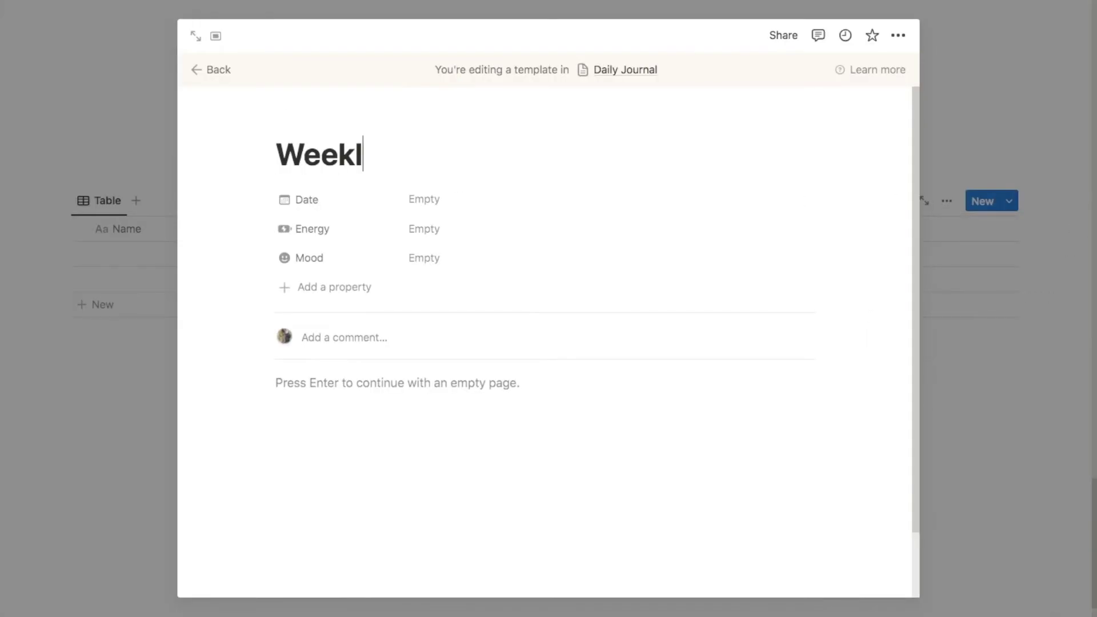
Step: Give the Weekly Reflection template a calendar icon, found by searching the icon set for "calend"
left_click(310, 125)
left_click(303, 185)
left_click(219, 239)
type("calend")
left_click(245, 313)
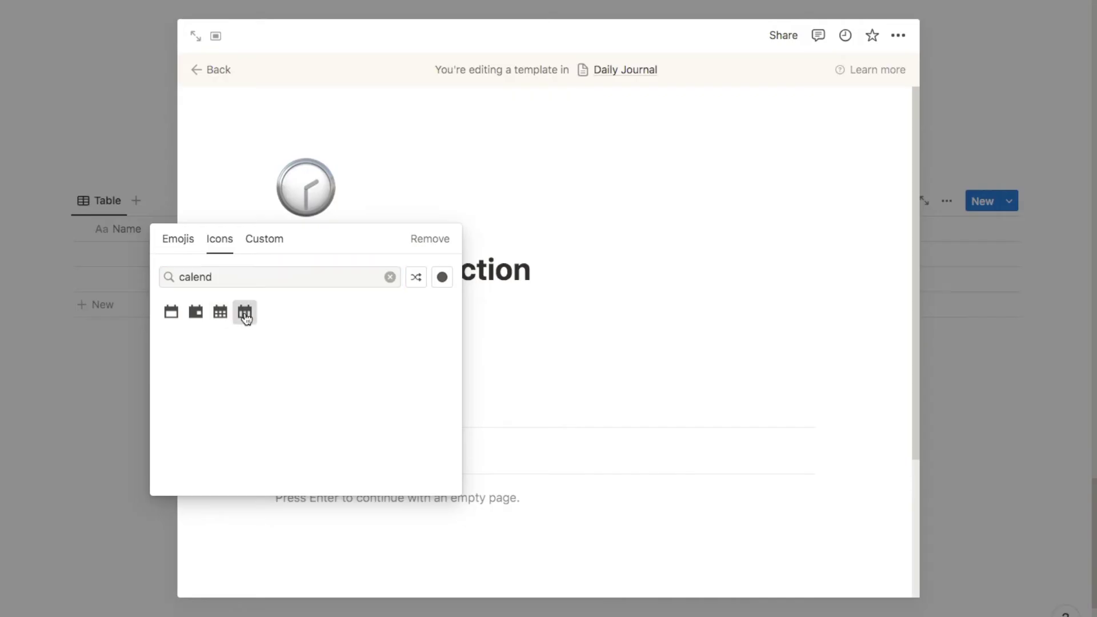
scroll(308, 323, "down", 3)
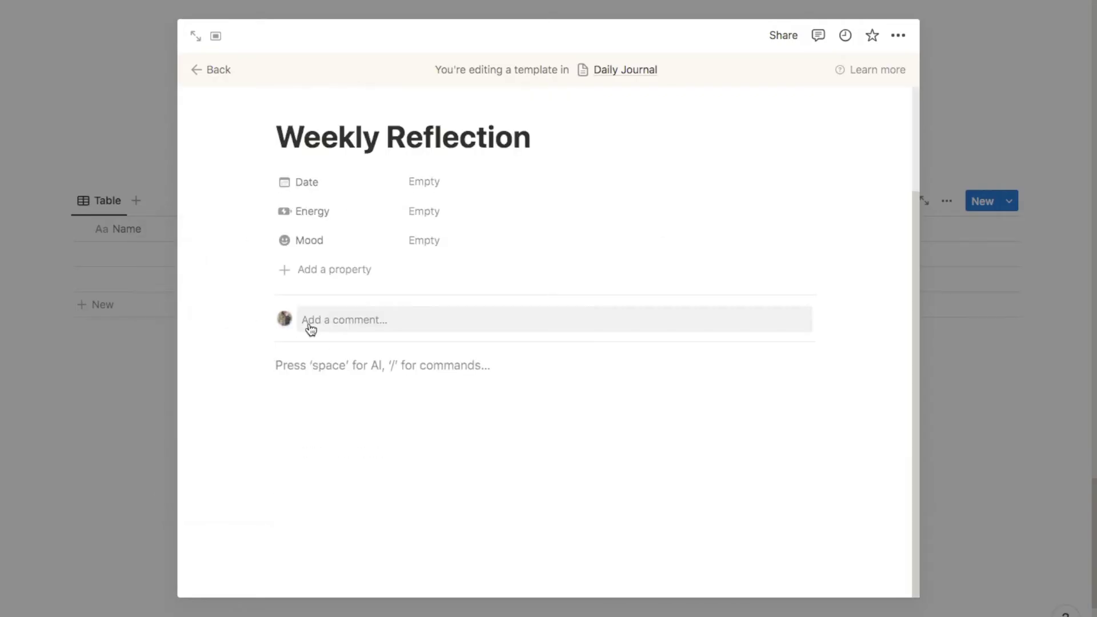
Step: Have AI draft a weekly reflection outline in the body of the Weekly Reflection template and look through the result
key("space")
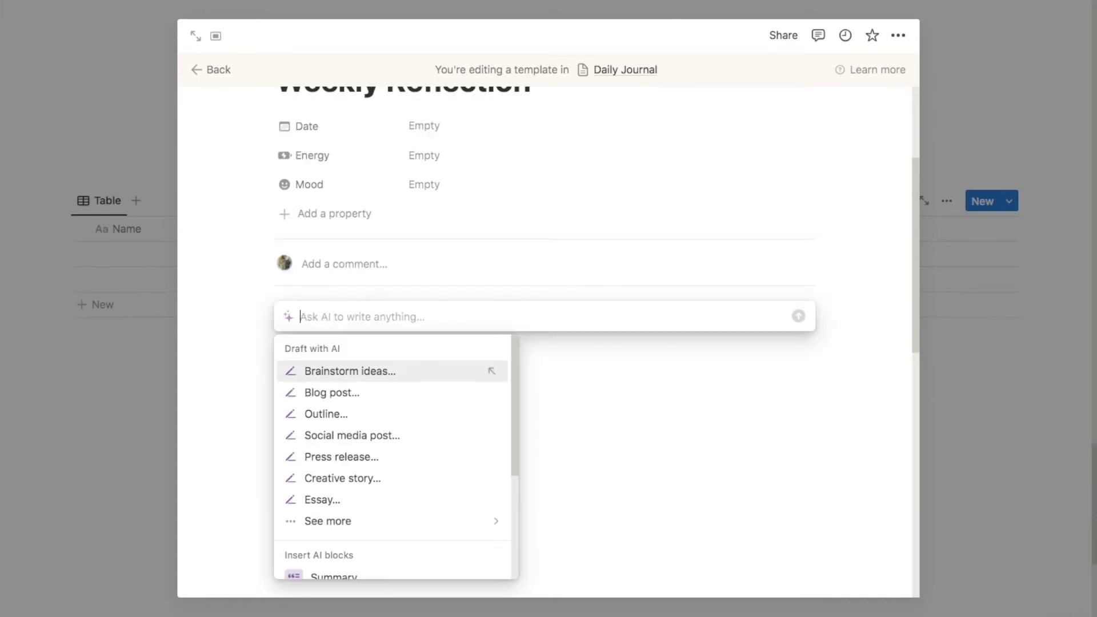
type("Create")
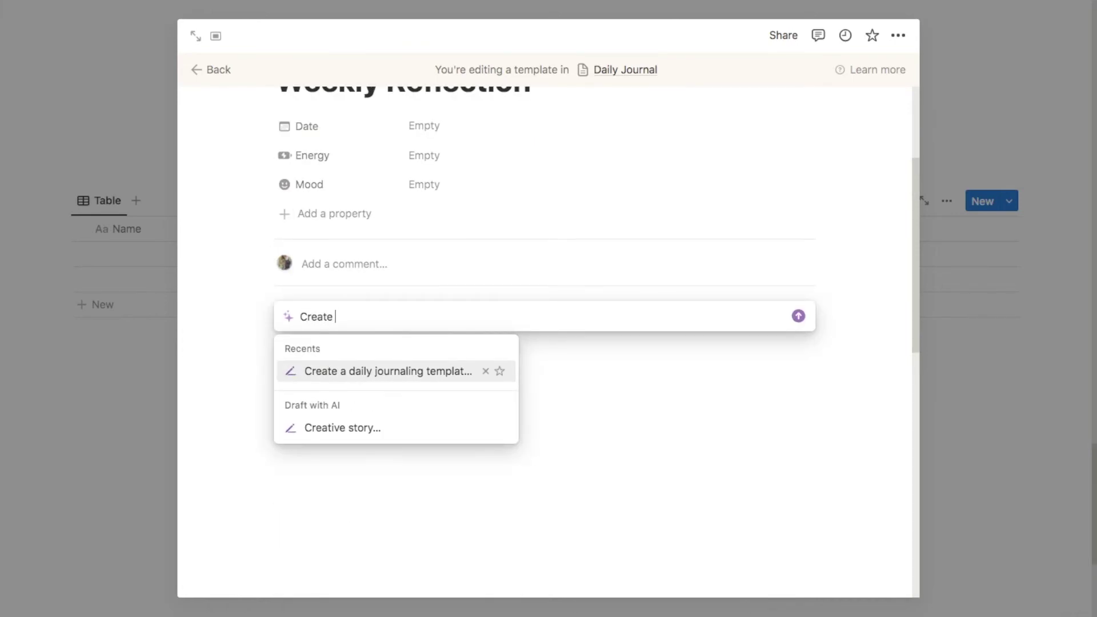
key("Return")
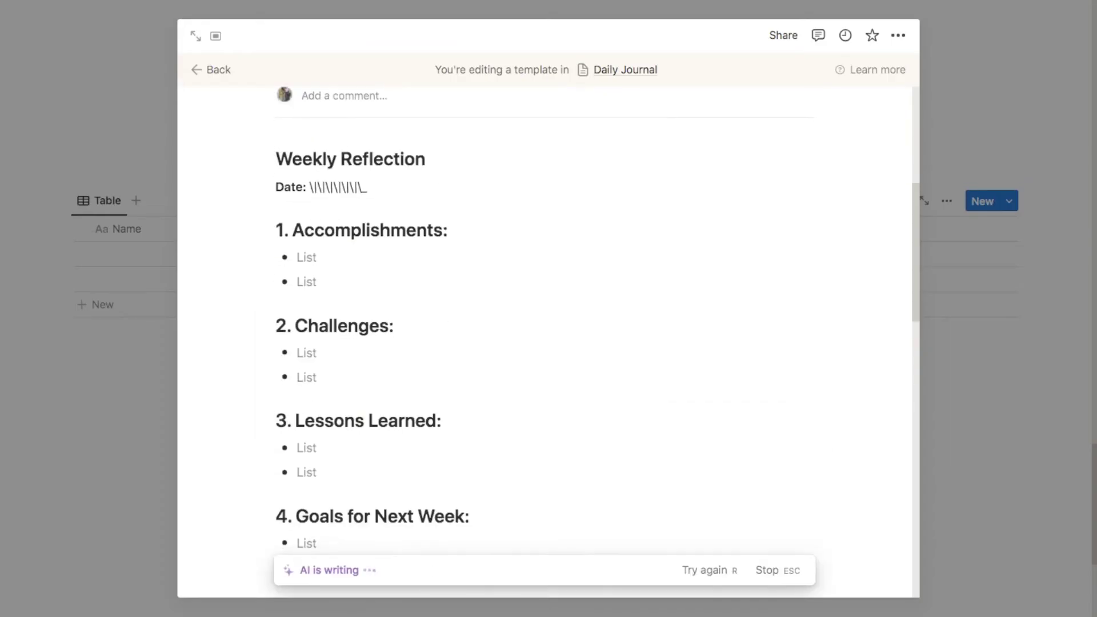
scroll(350, 490, "up", 10)
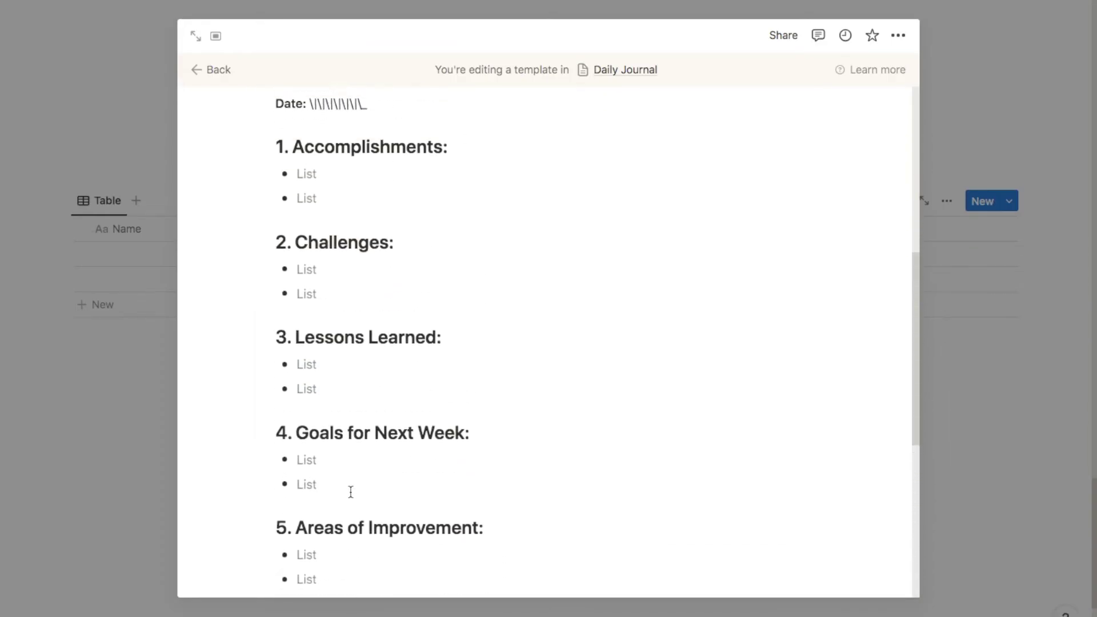
scroll(350, 490, "up", 2)
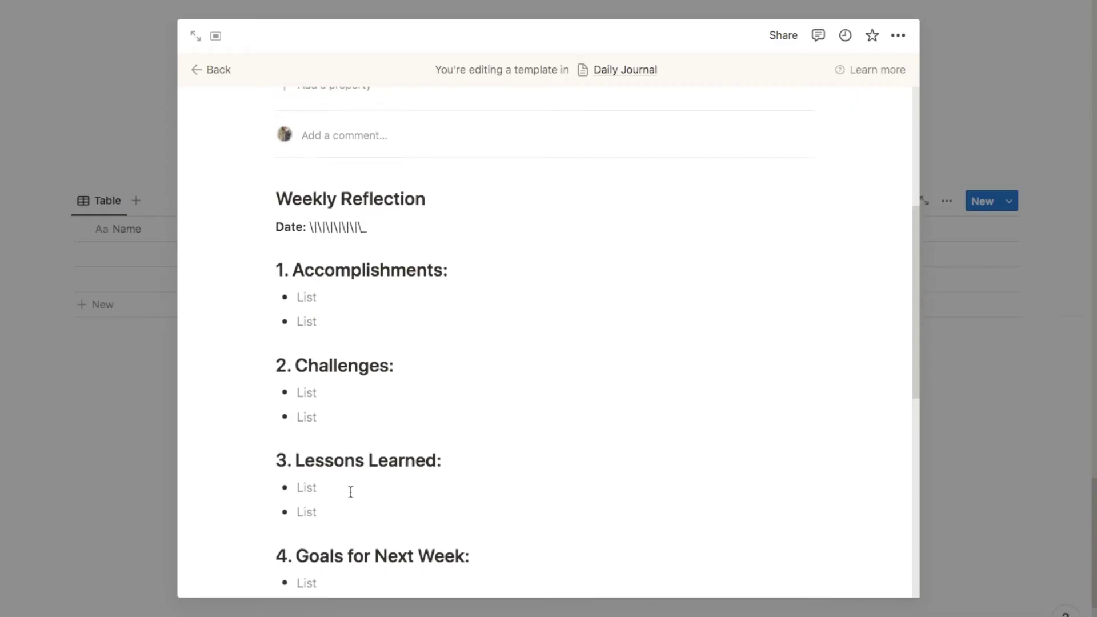
Step: Clear the placeholder characters after Date in the draft, leave the template editor and check the journal's template list
left_click_drag(366, 227, 309, 227)
key("BackSpace")
scroll(463, 320, "down", 3)
scroll(471, 350, "down", 5)
left_click(923, 438)
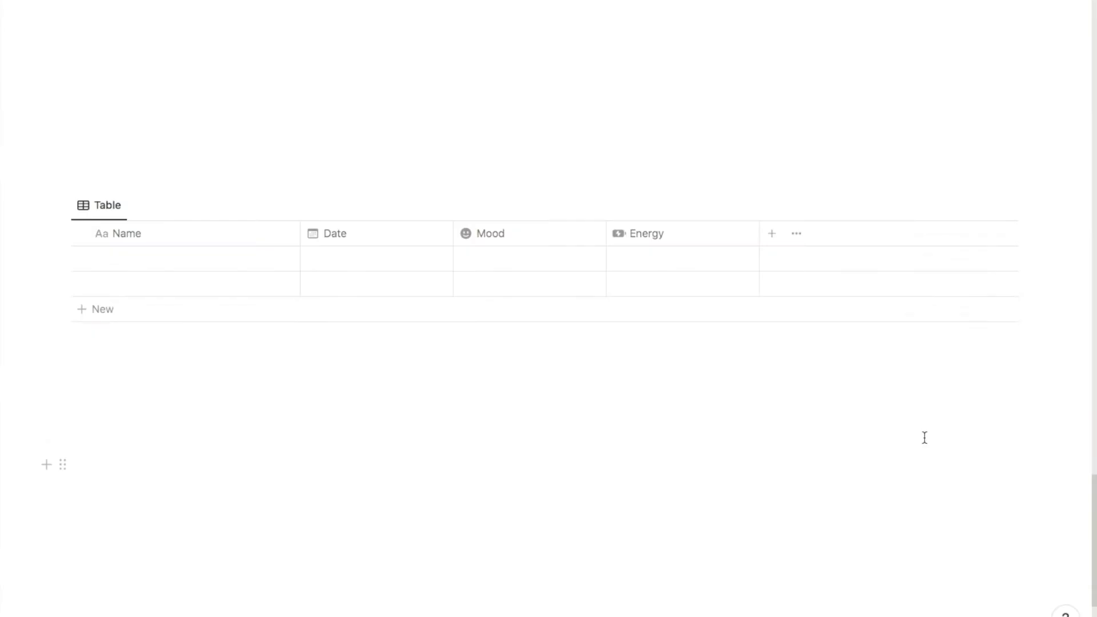
left_click(1009, 206)
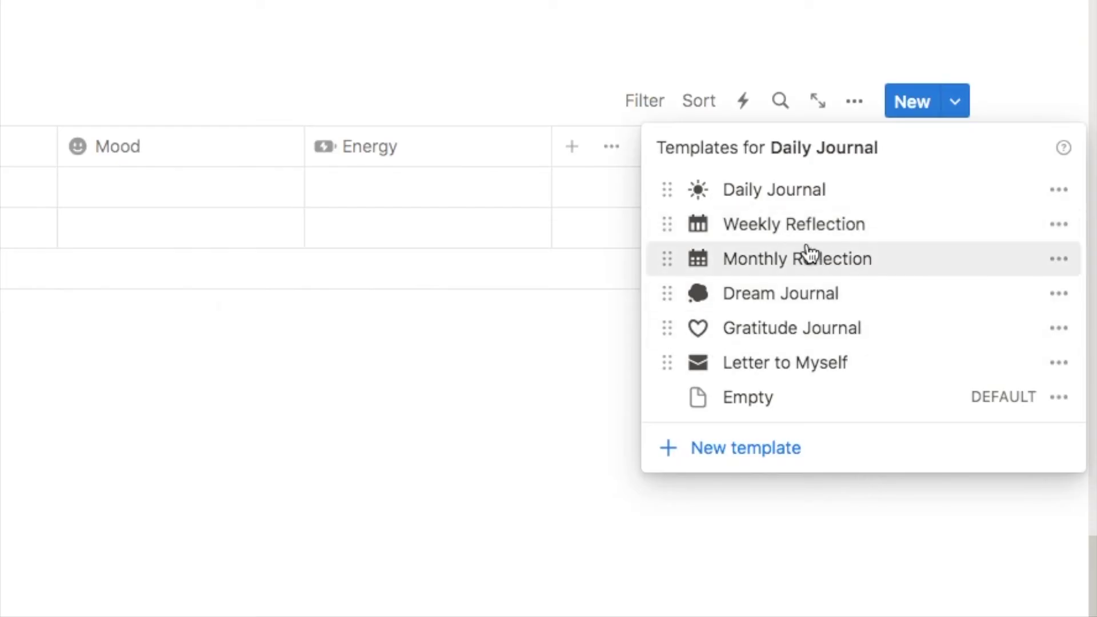
left_click(334, 431)
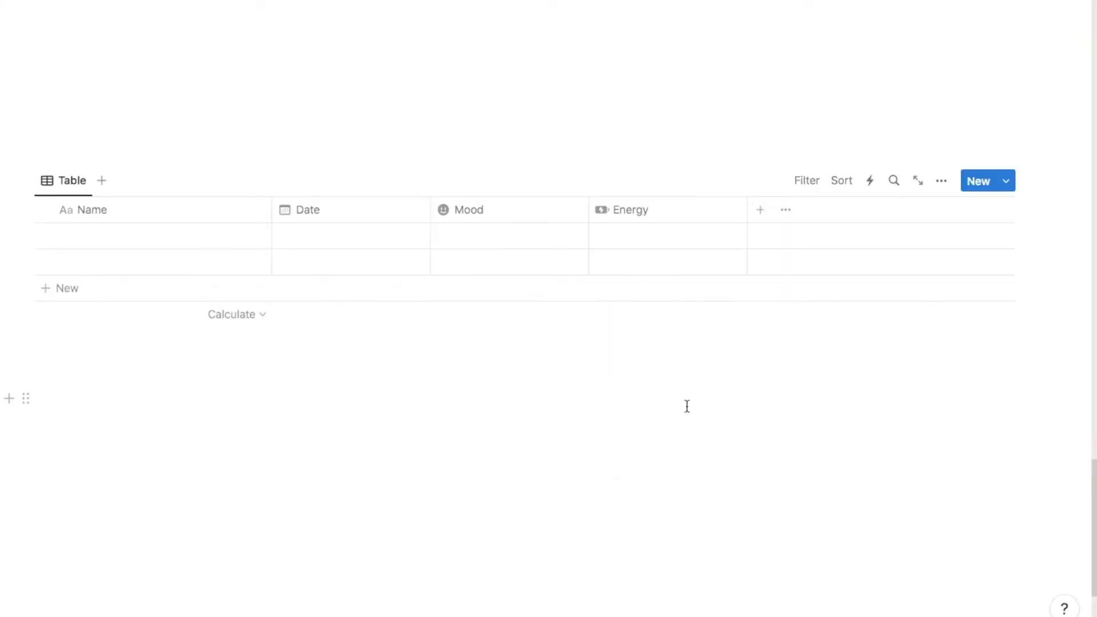
Step: Add a Select property named "Journal Type" to the journal table
left_click(760, 216)
type("sele")
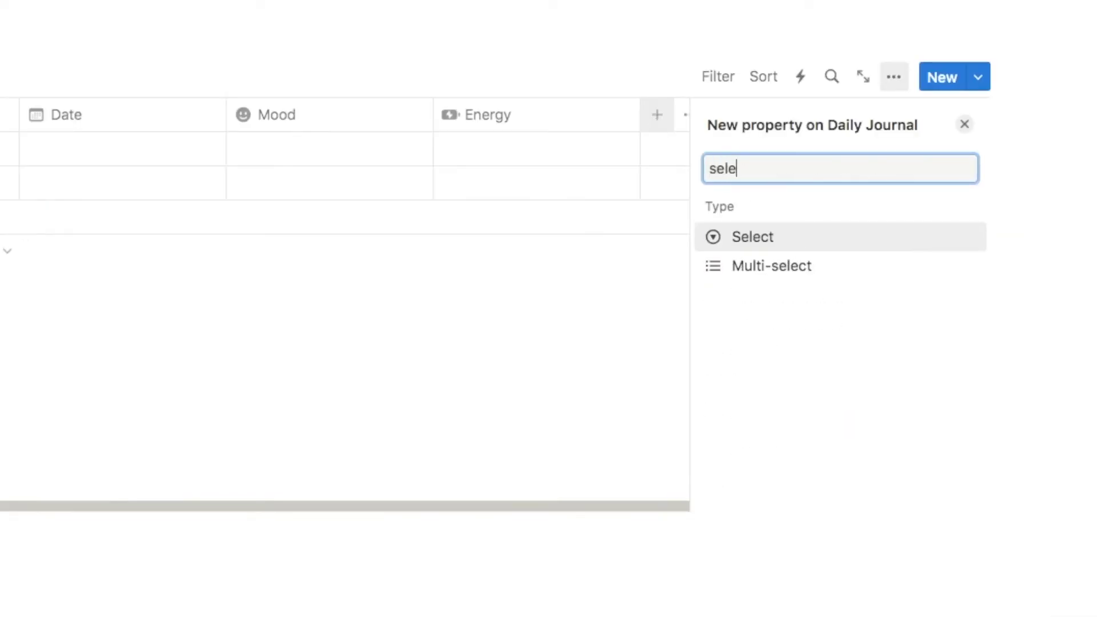
left_click(755, 240)
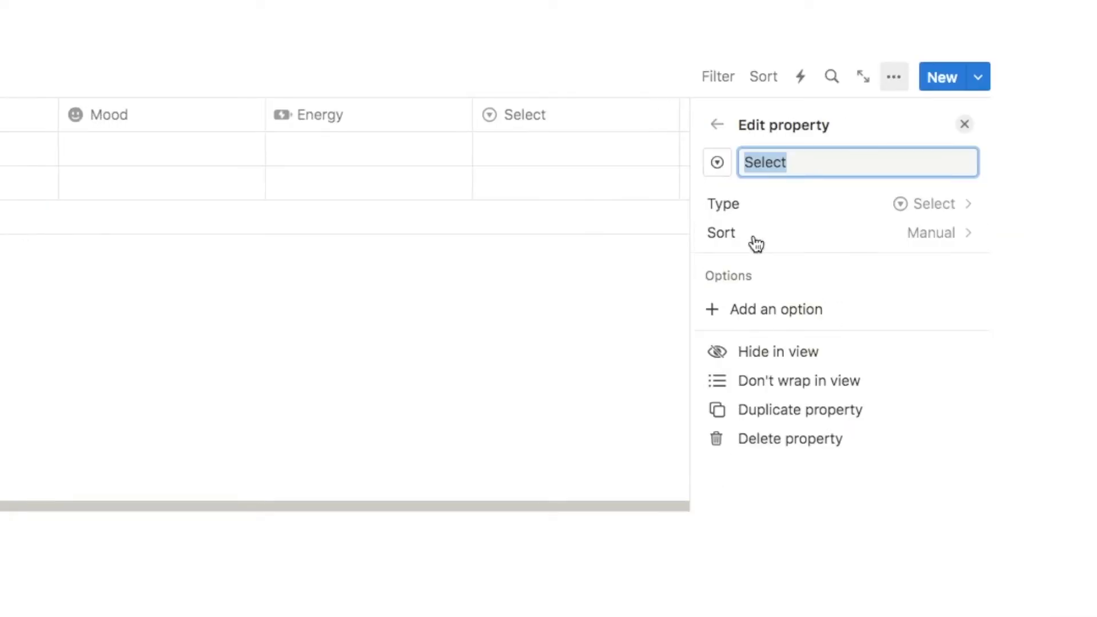
type("Journal Type")
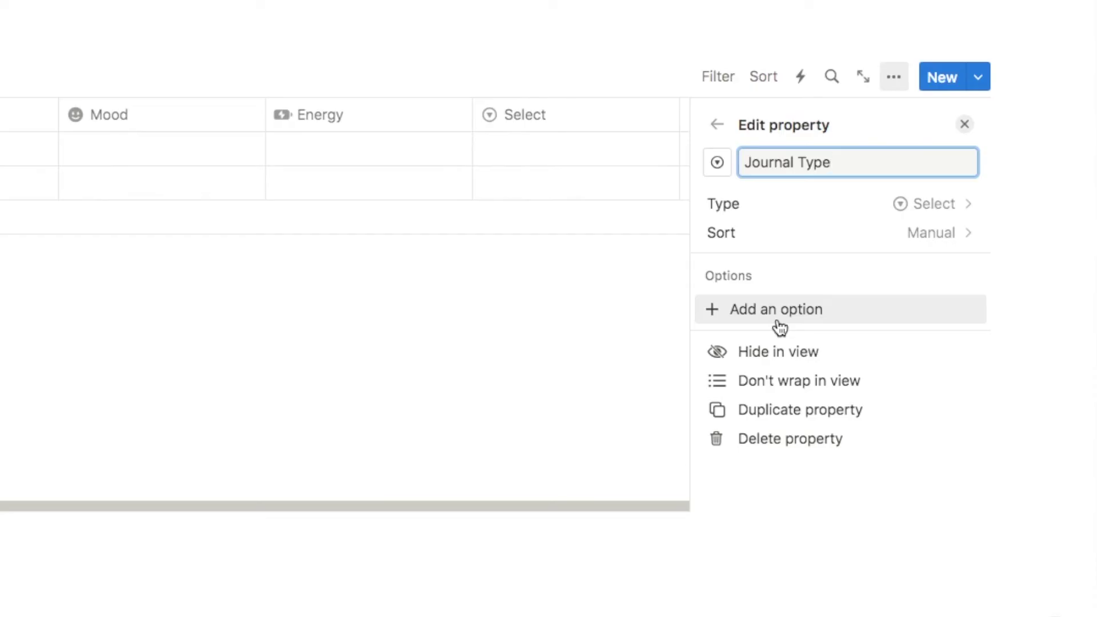
key("Escape")
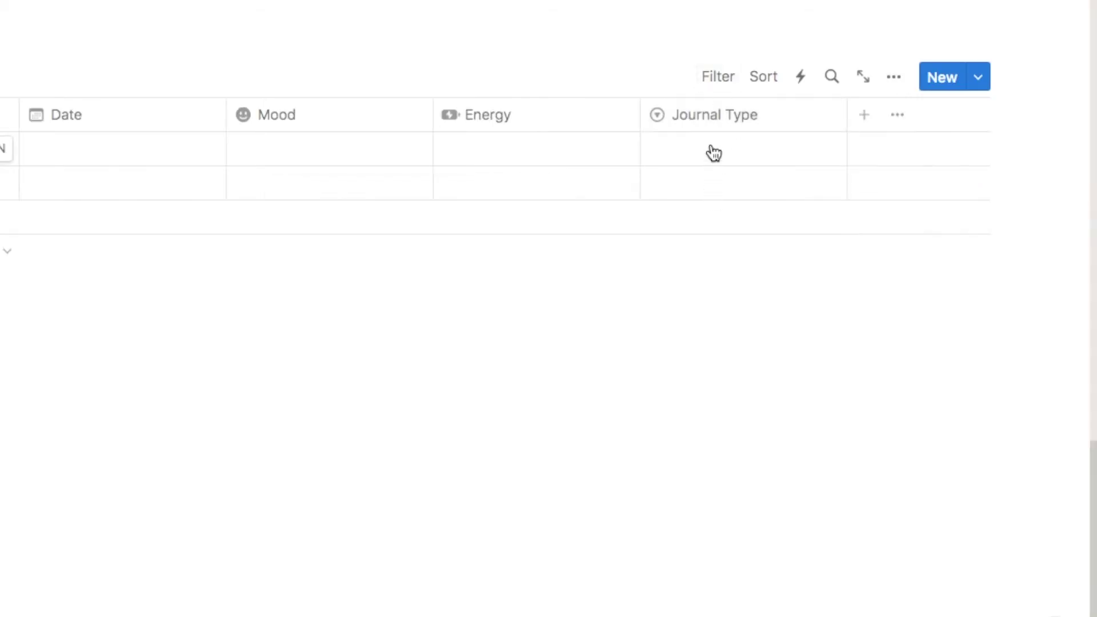
Step: Add the options "Daily Journal" and "Weekly Reflection" to the Journal Type property, matching the template names, and view the option list
left_click(976, 82)
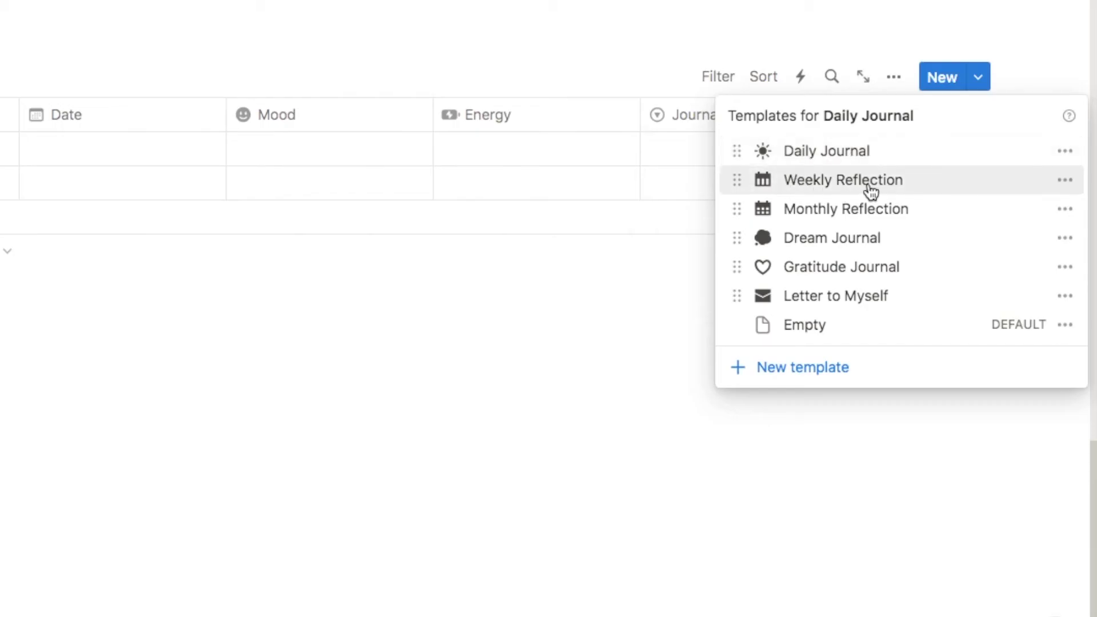
key("Escape")
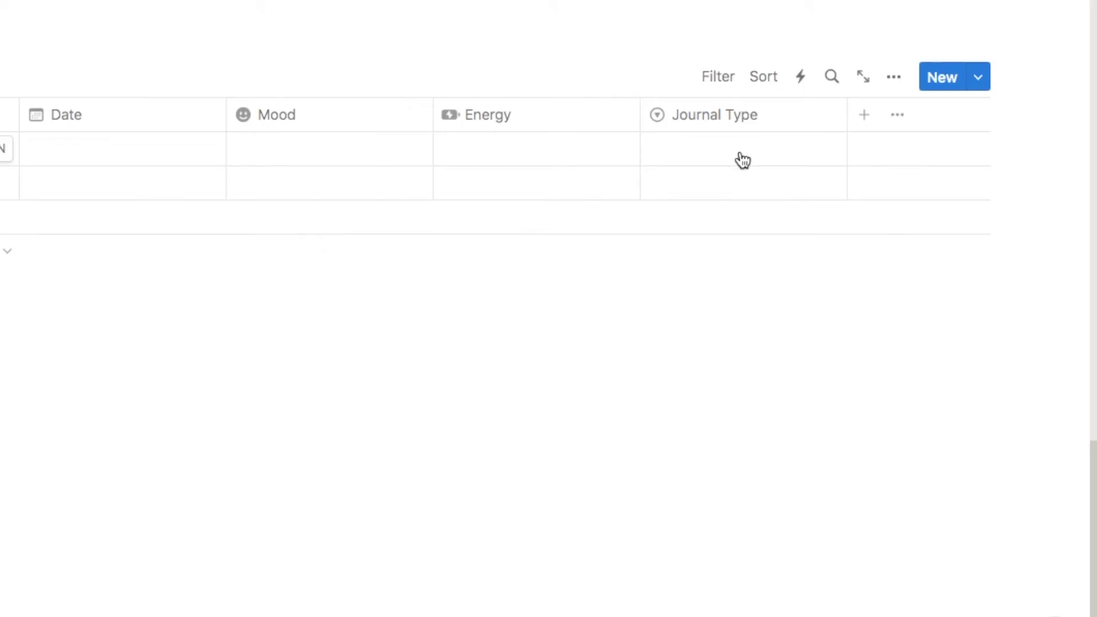
left_click(715, 119)
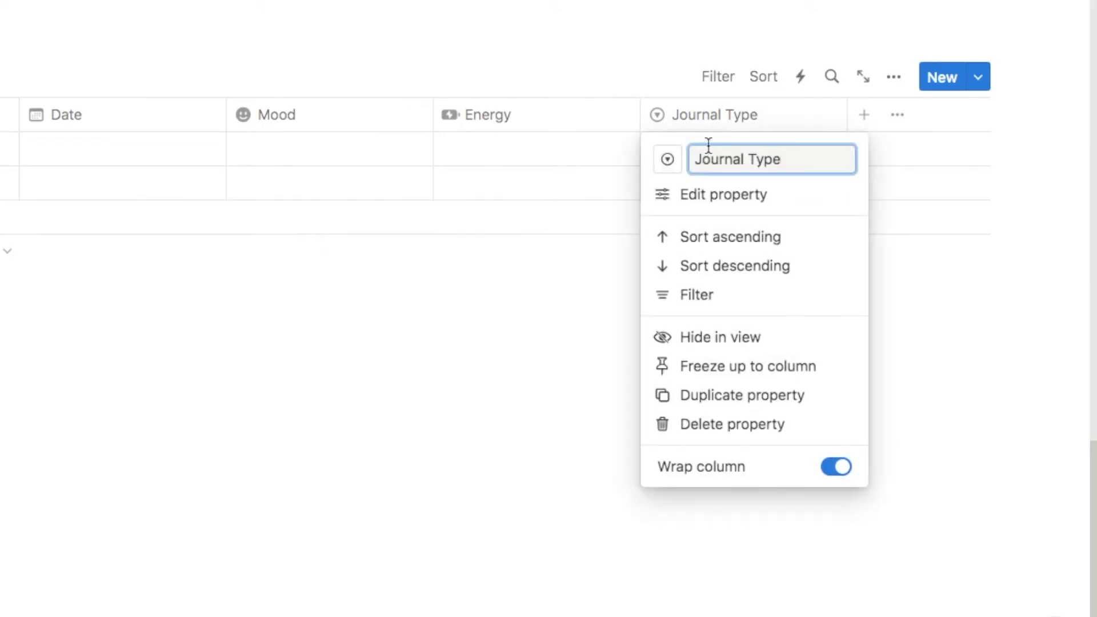
left_click(702, 203)
left_click(754, 266)
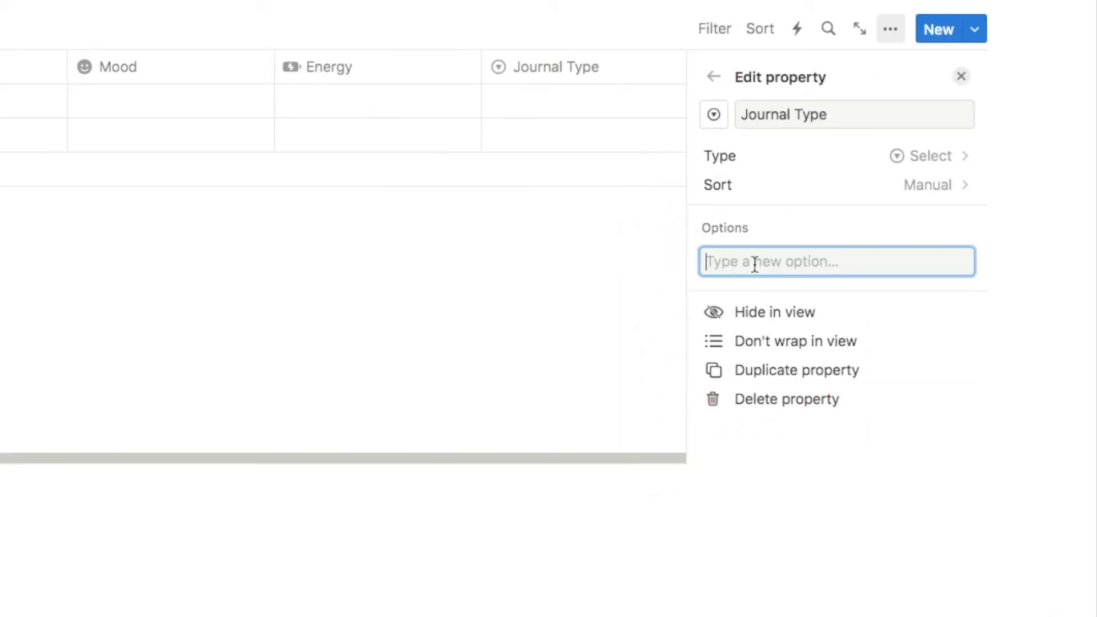
type("Daily Journal")
key("Return")
type("Weekly Reflection")
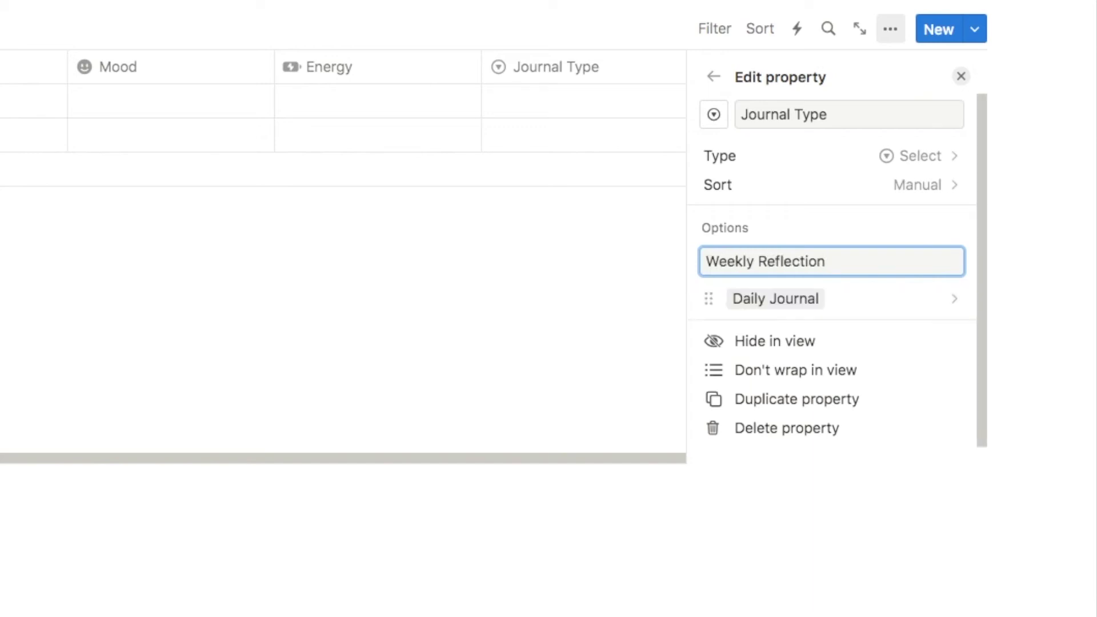
key("Escape")
left_click(686, 234)
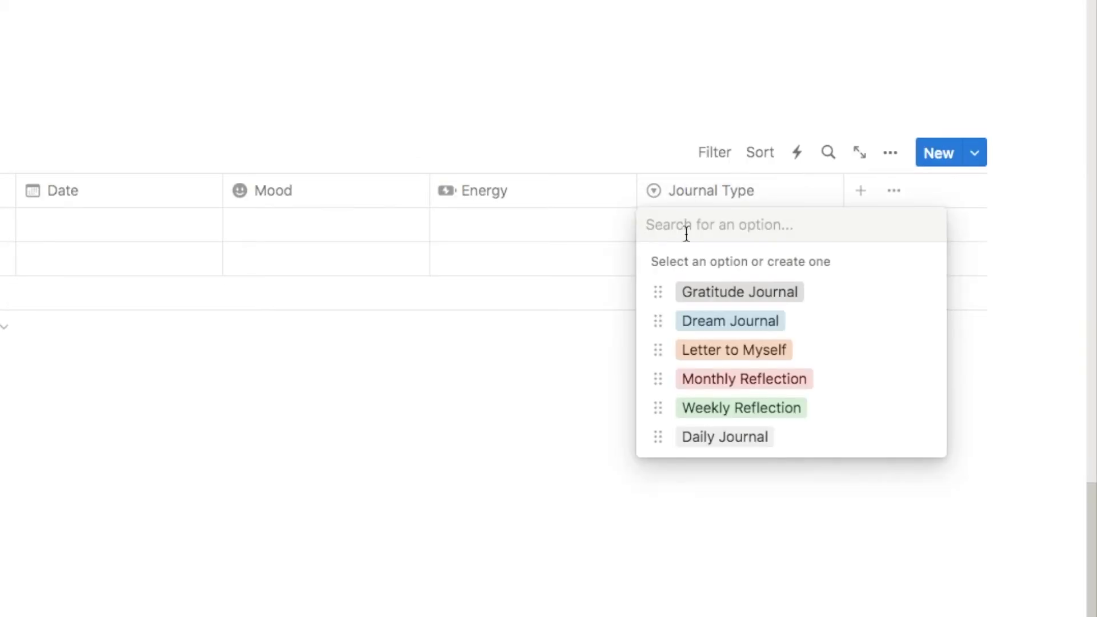
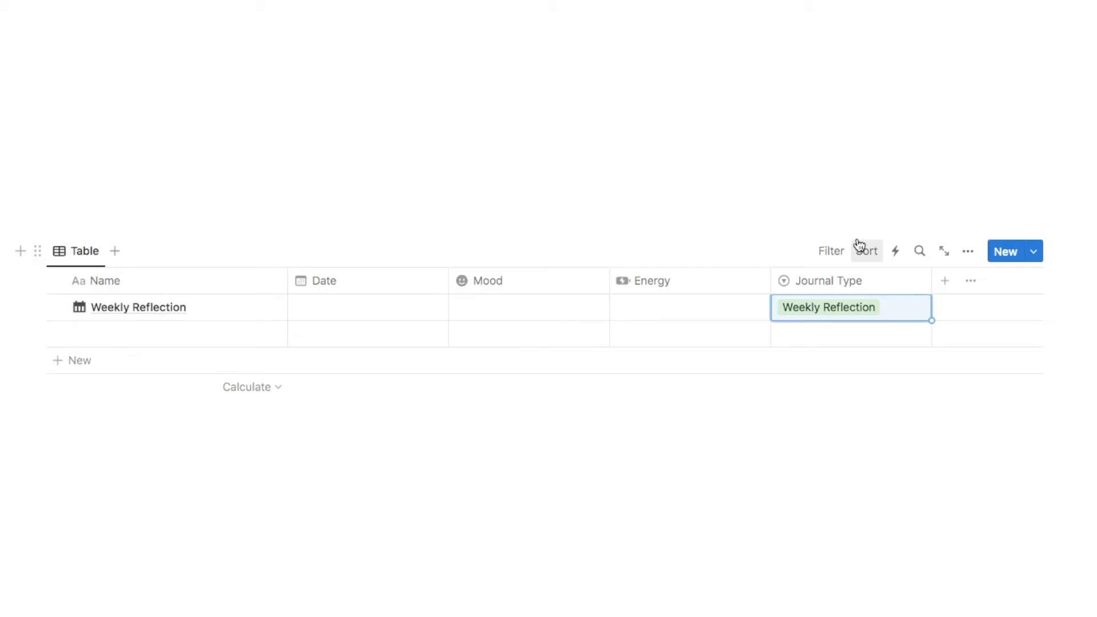
Step: Edit the Daily Journal template so its Journal Type is preset to Daily Journal
left_click(1032, 251)
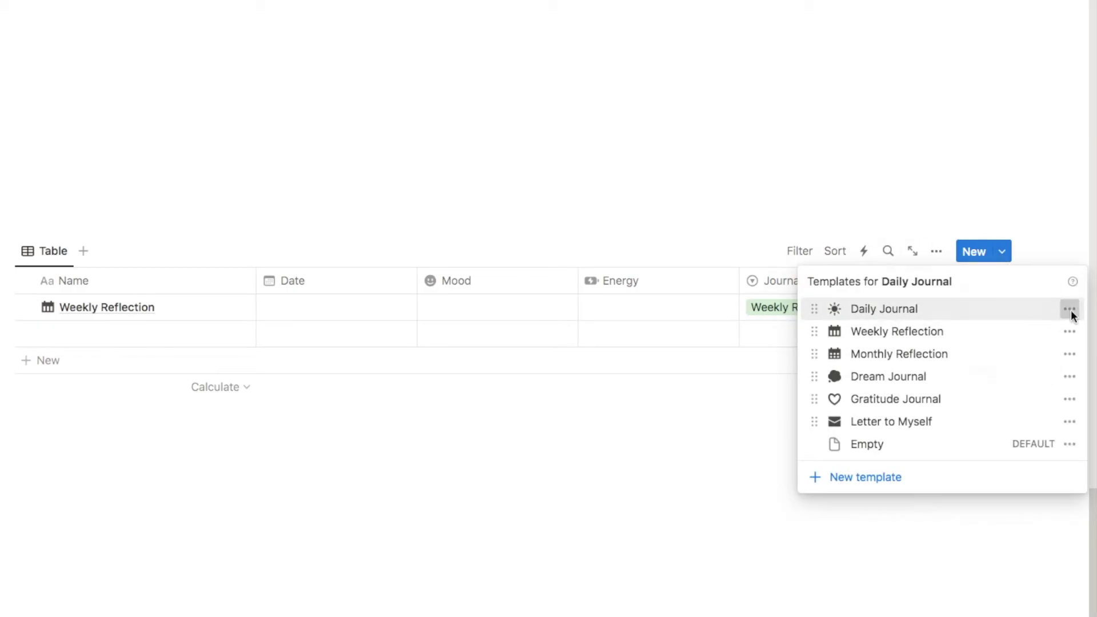
left_click(1069, 309)
left_click(935, 313)
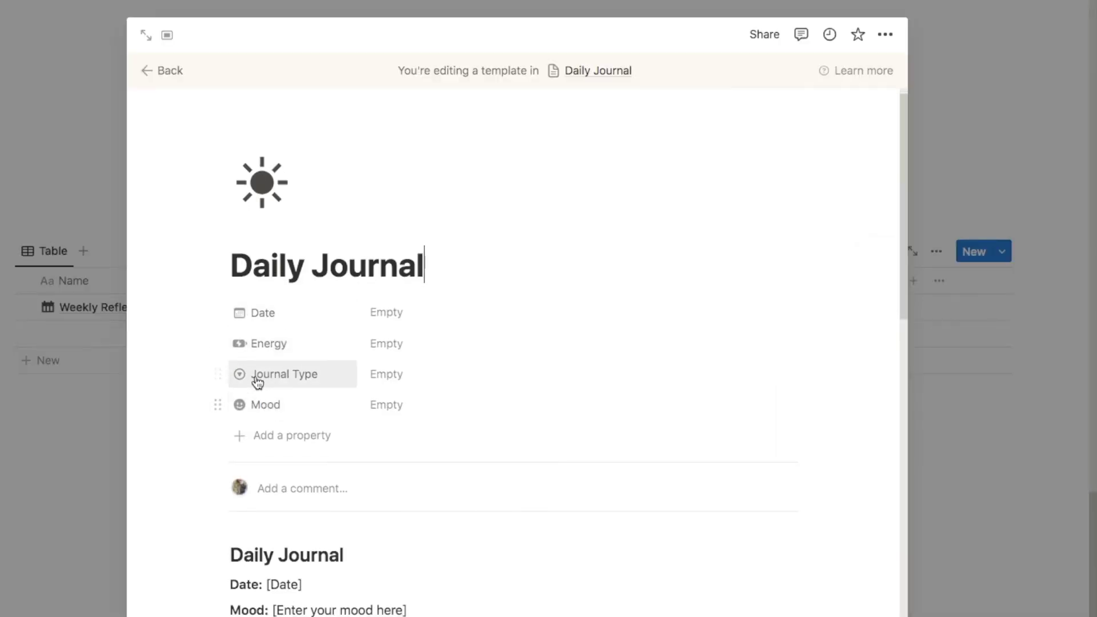
left_click(397, 383)
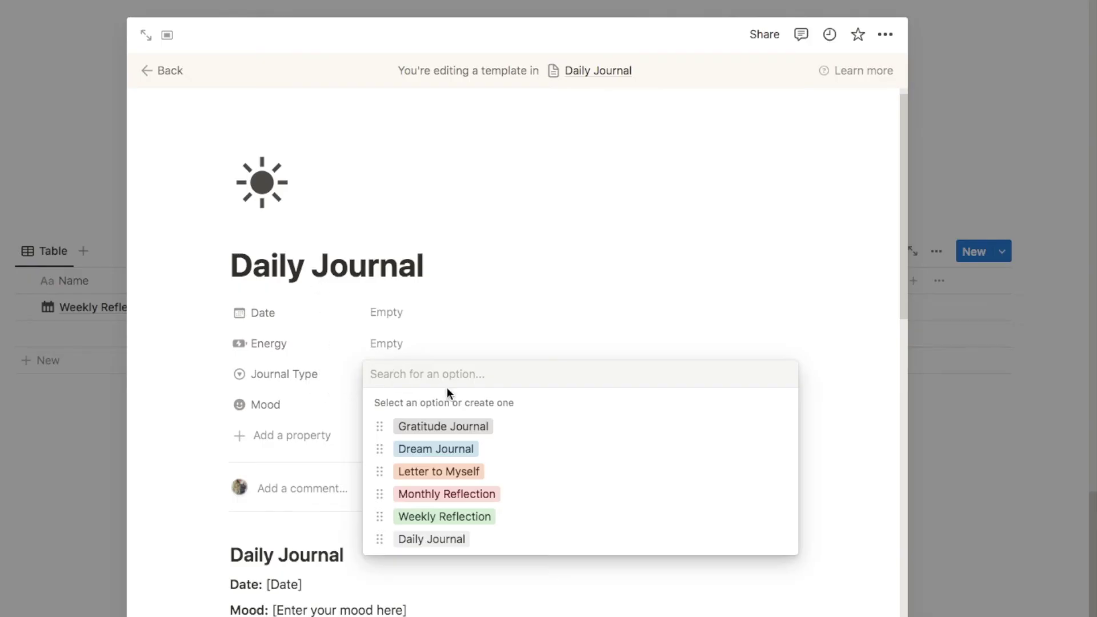
left_click(422, 540)
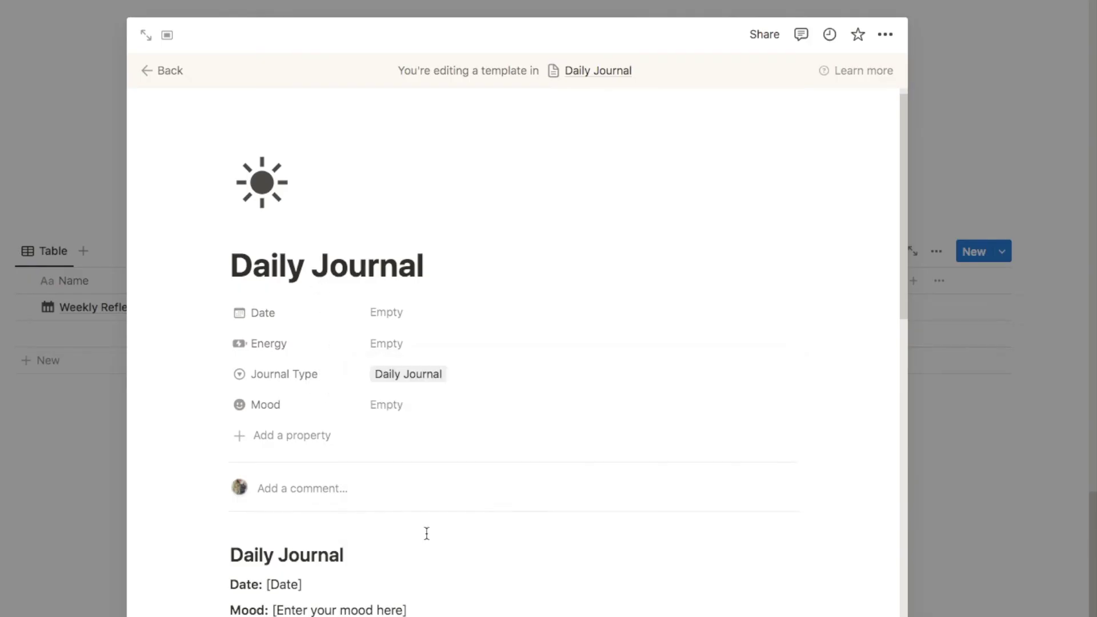
left_click(165, 71)
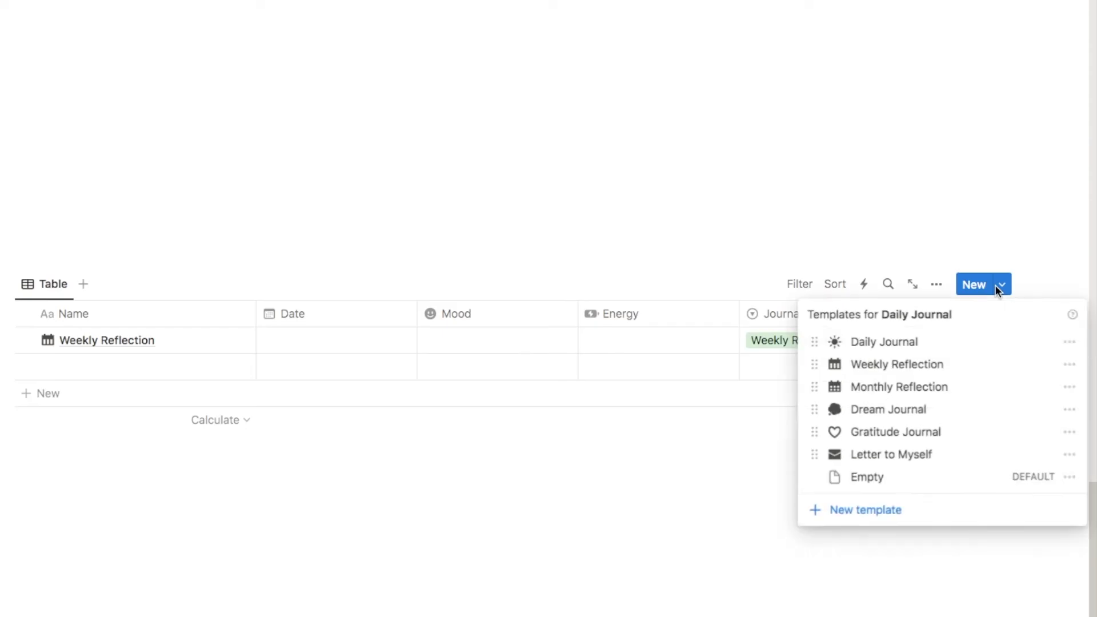
Step: Preset the Journal Type to Weekly Reflection in the Weekly Reflection template and leave the template editor
left_click(1069, 364)
left_click(918, 365)
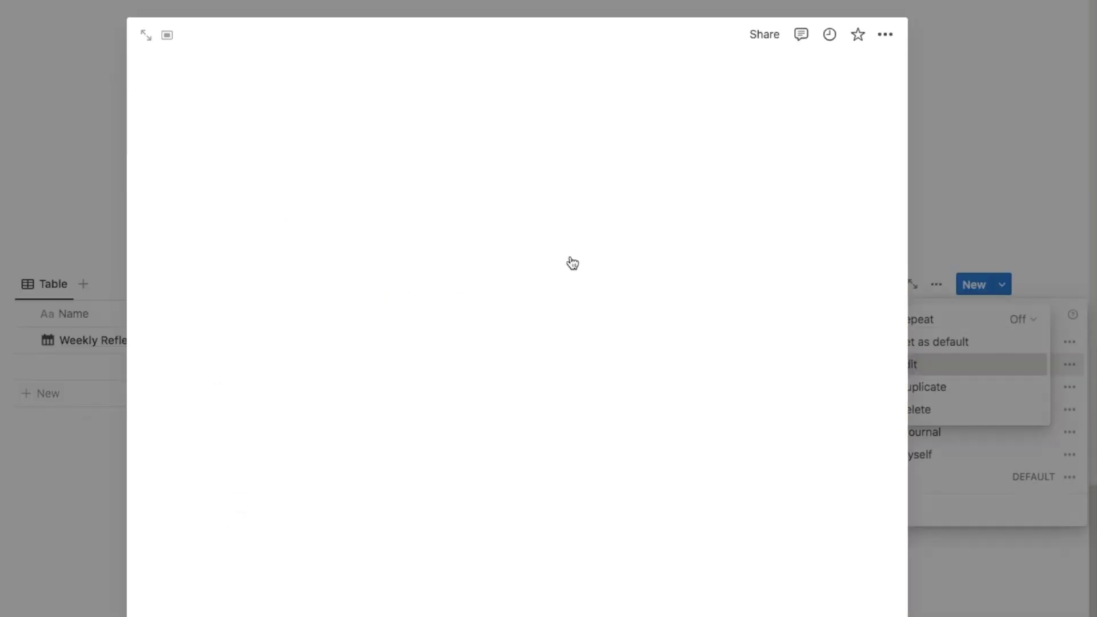
left_click(390, 400)
left_click(434, 533)
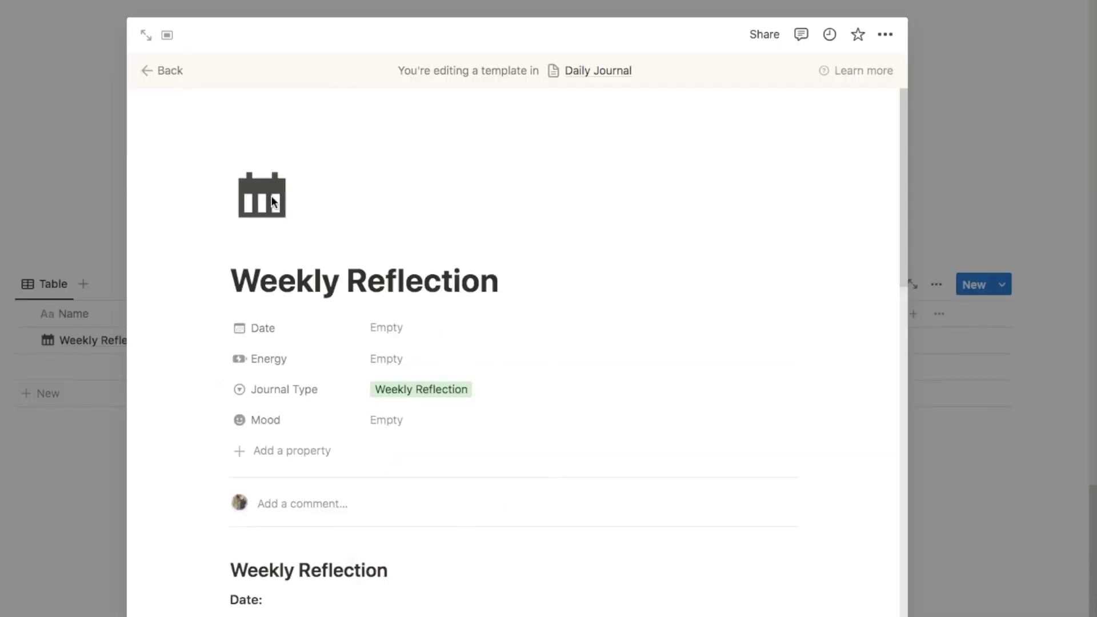
left_click(160, 71)
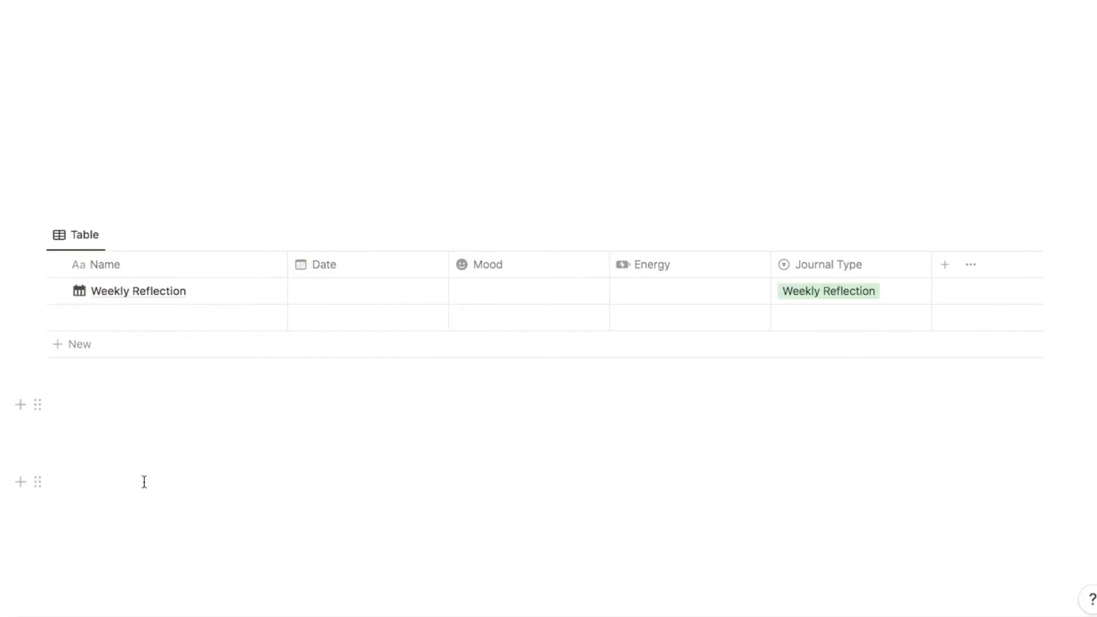
Step: Delete the Weekly Reflection entry from the table and apply the Dream Journal template to the remaining blank entry
left_click(58, 291)
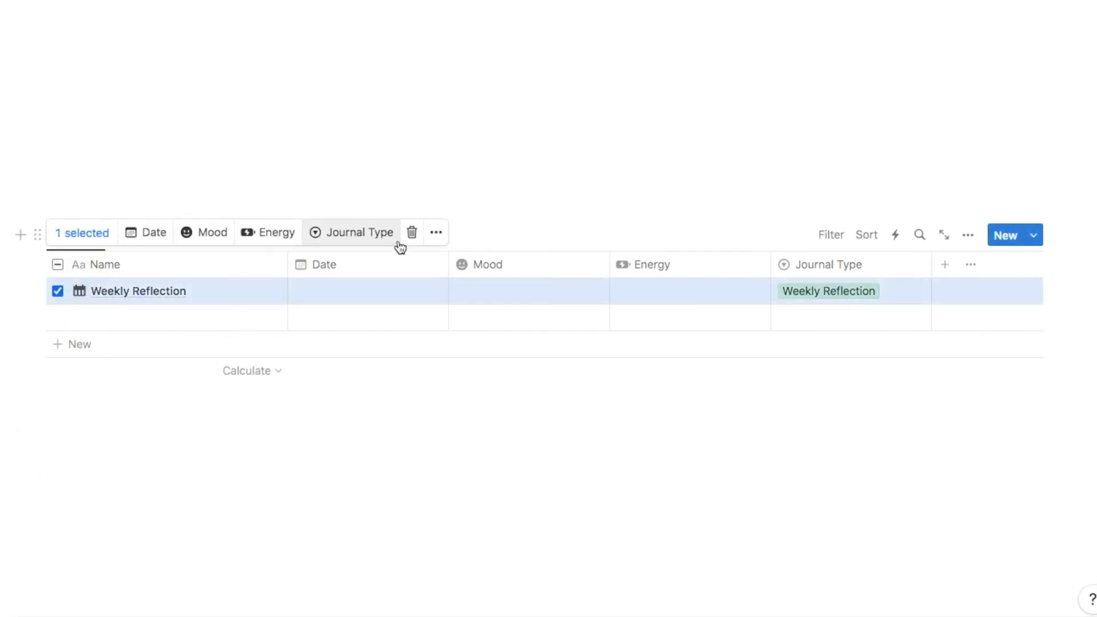
left_click(412, 231)
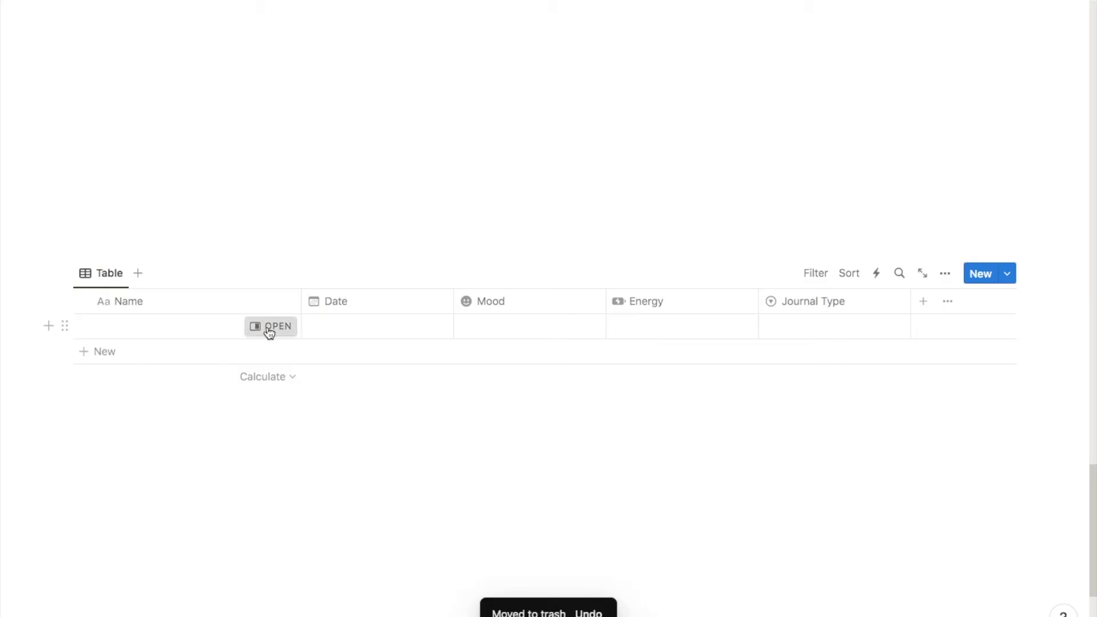
left_click(268, 330)
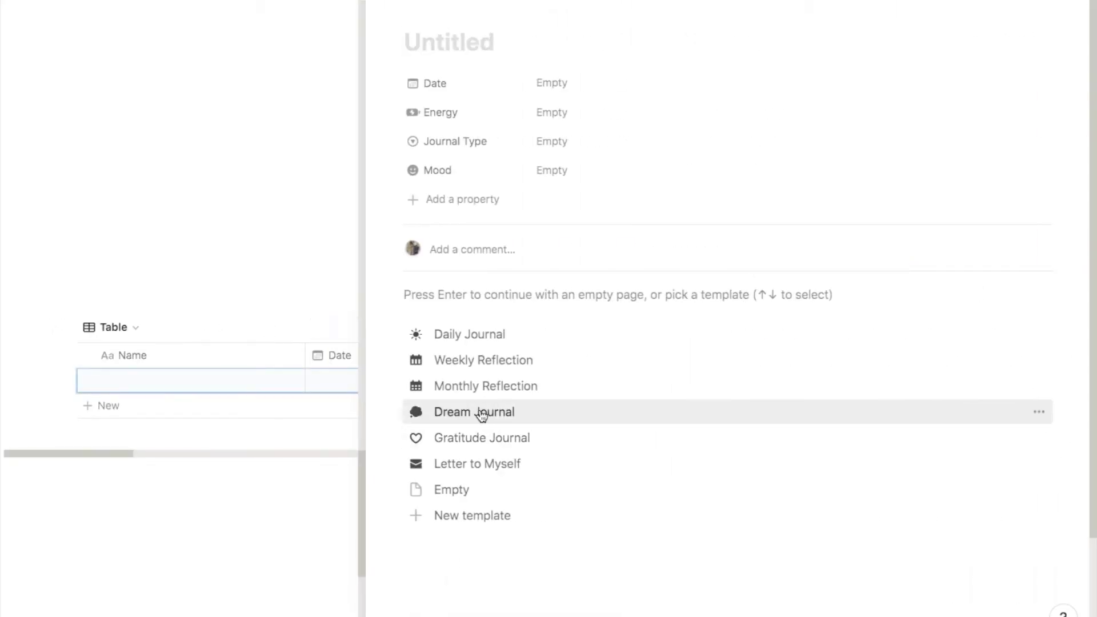
left_click(481, 413)
key("Escape")
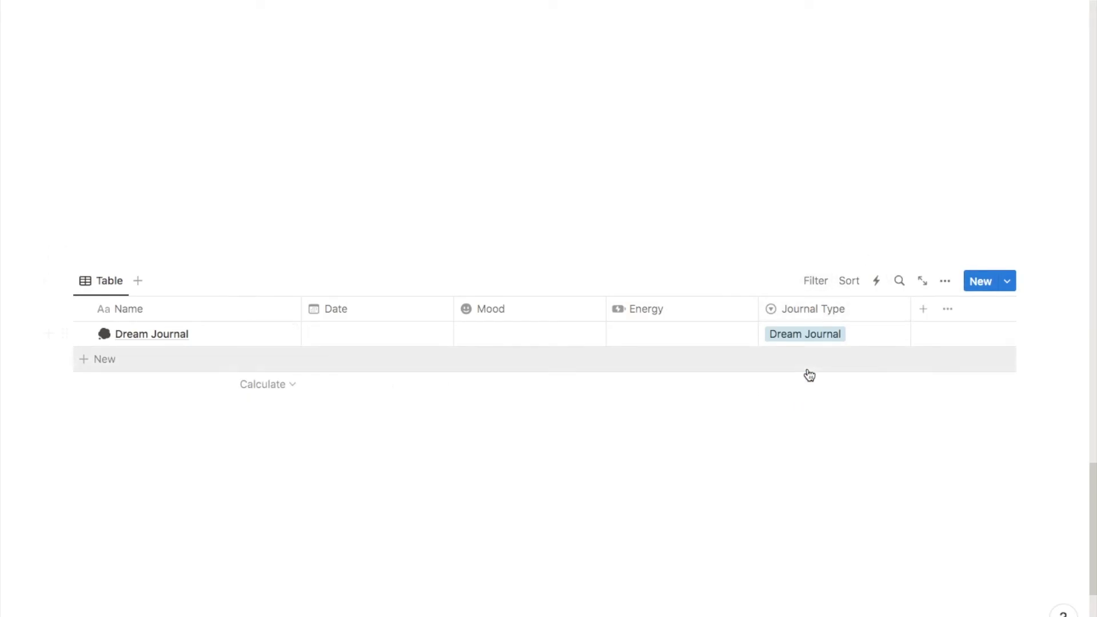
Step: Hide the Journal Type property in the table view
left_click(794, 314)
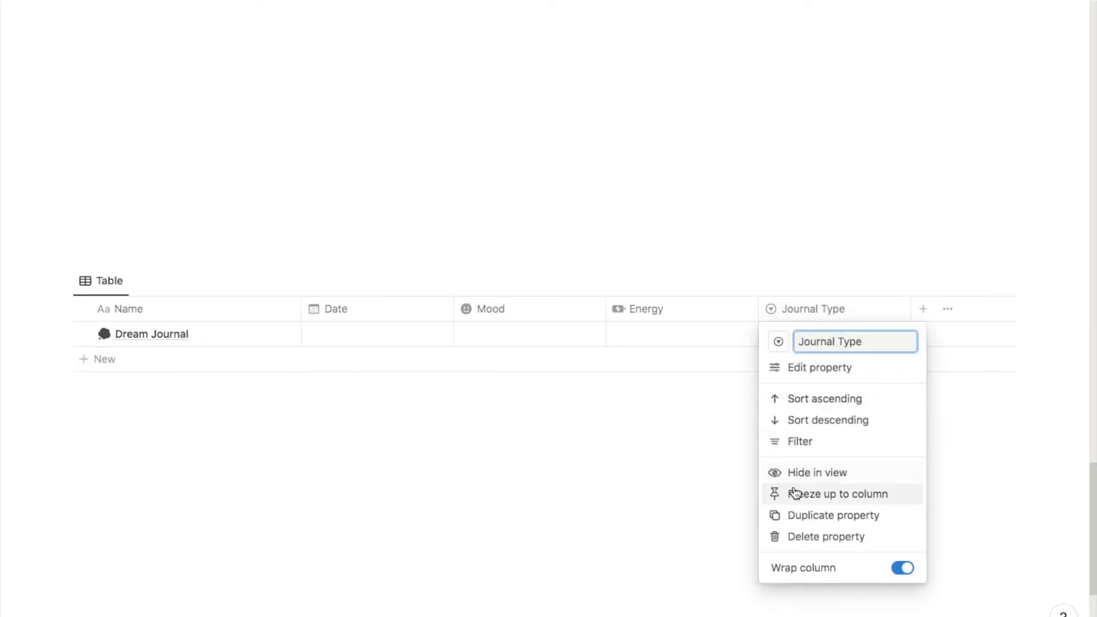
left_click(817, 472)
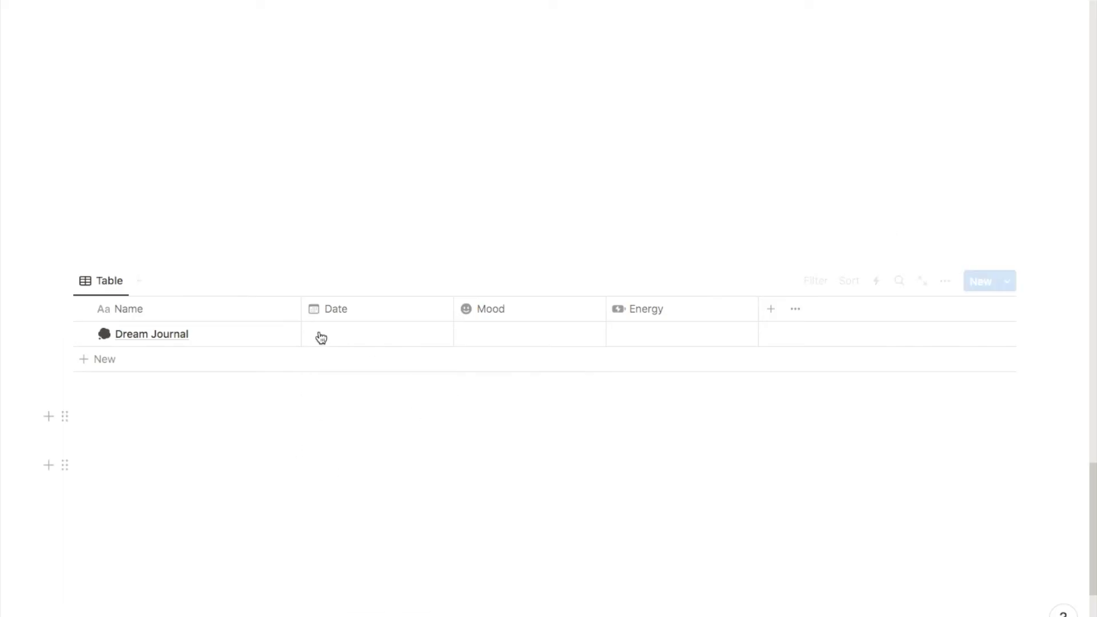
left_click(260, 489)
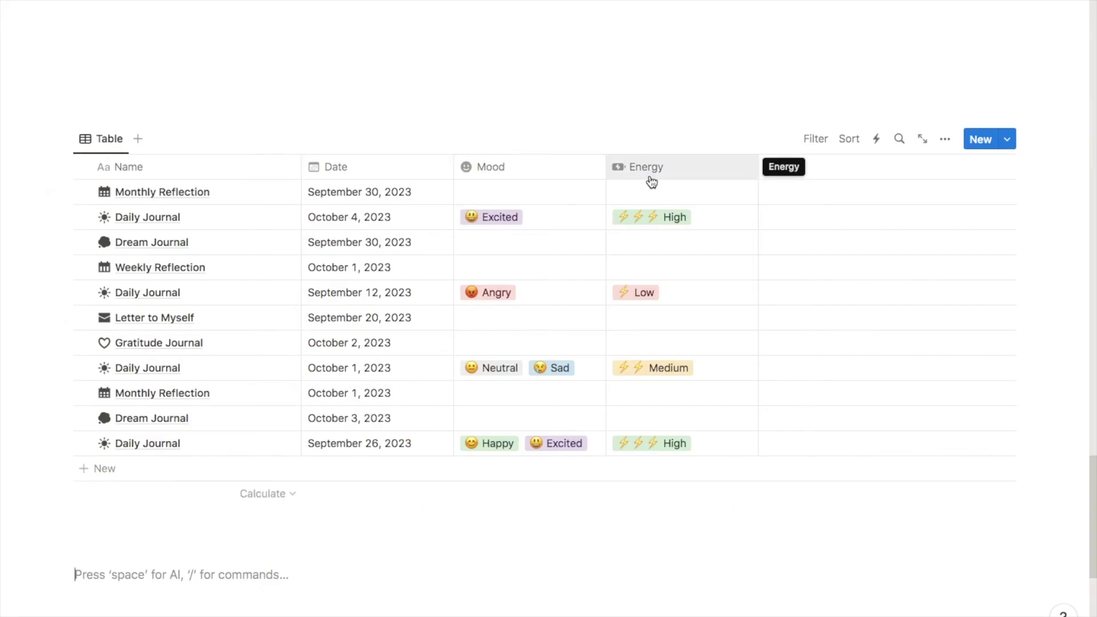
Step: Rename the table view as Daily and give it the sun icon
left_click(104, 141)
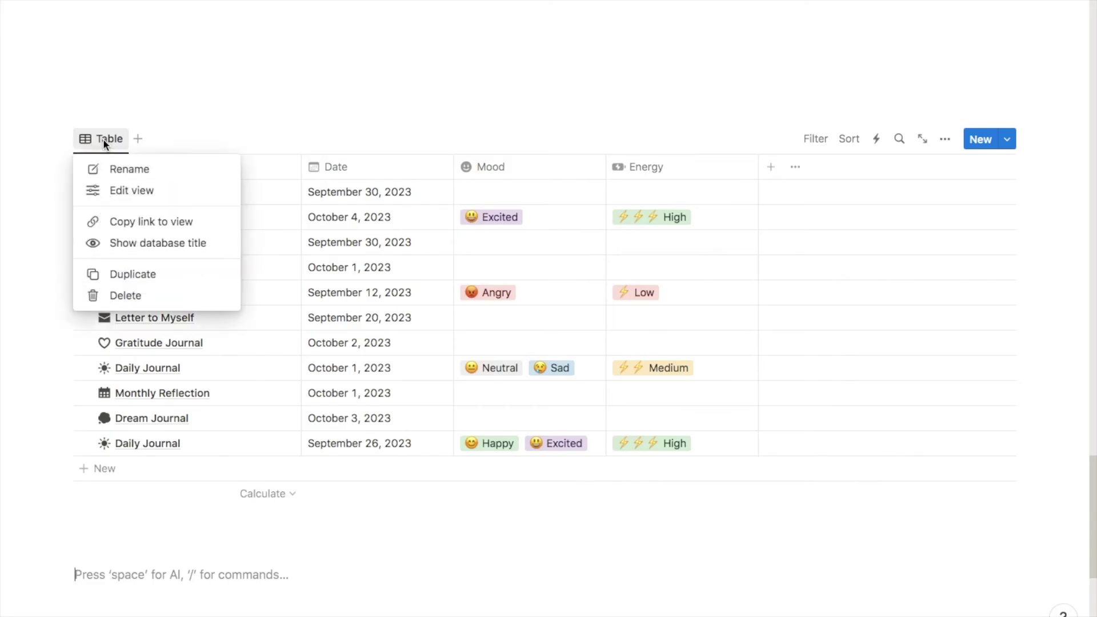
left_click(122, 169)
type("D")
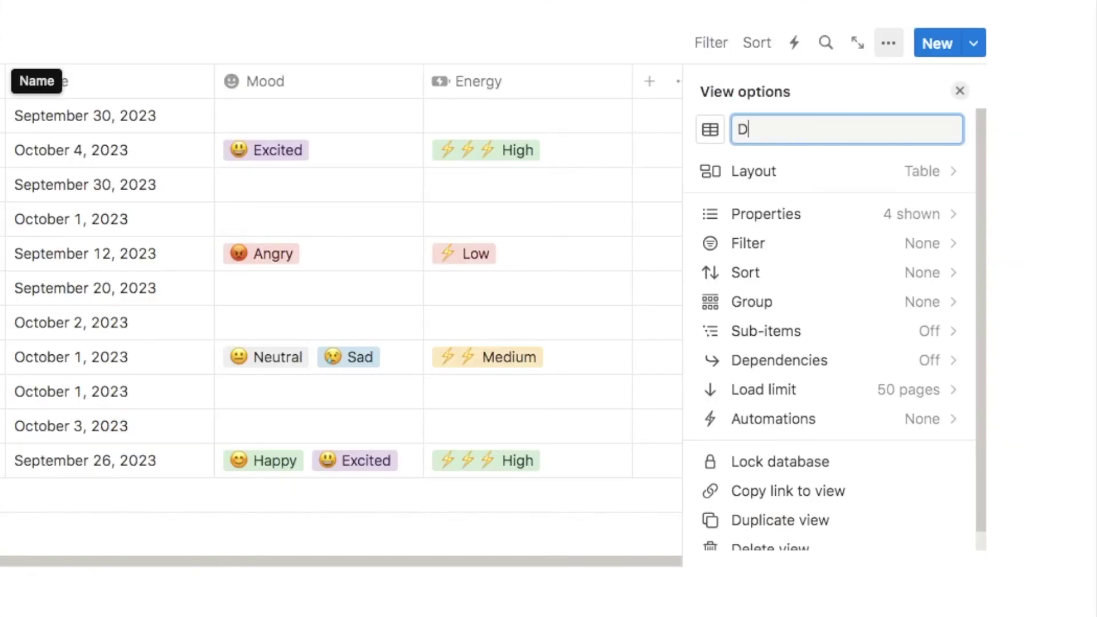
left_click(710, 130)
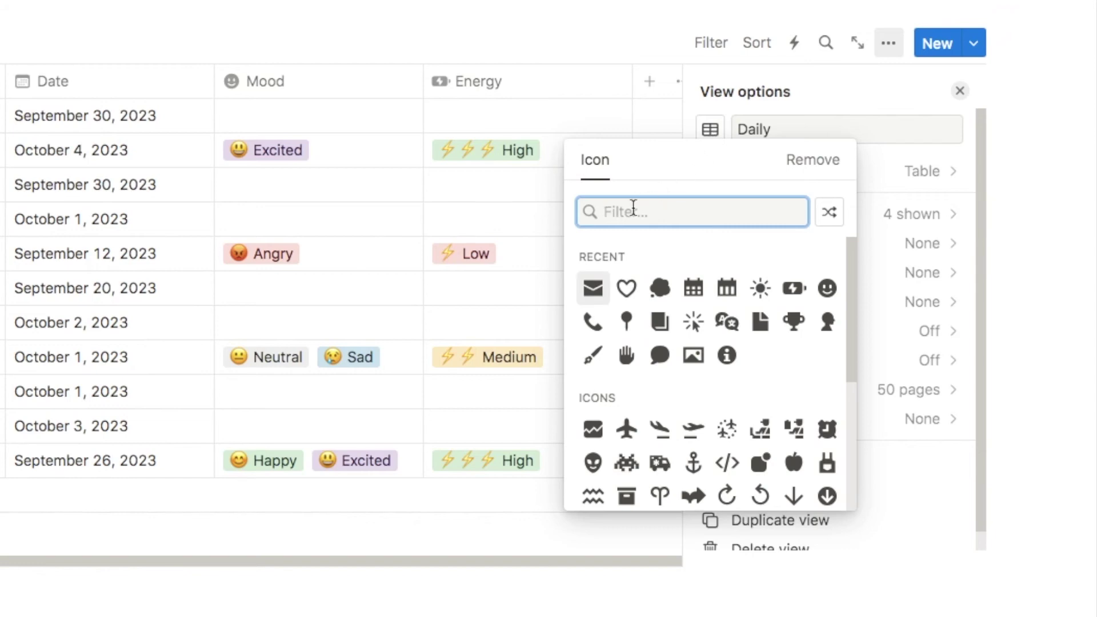
left_click(760, 289)
key("Escape")
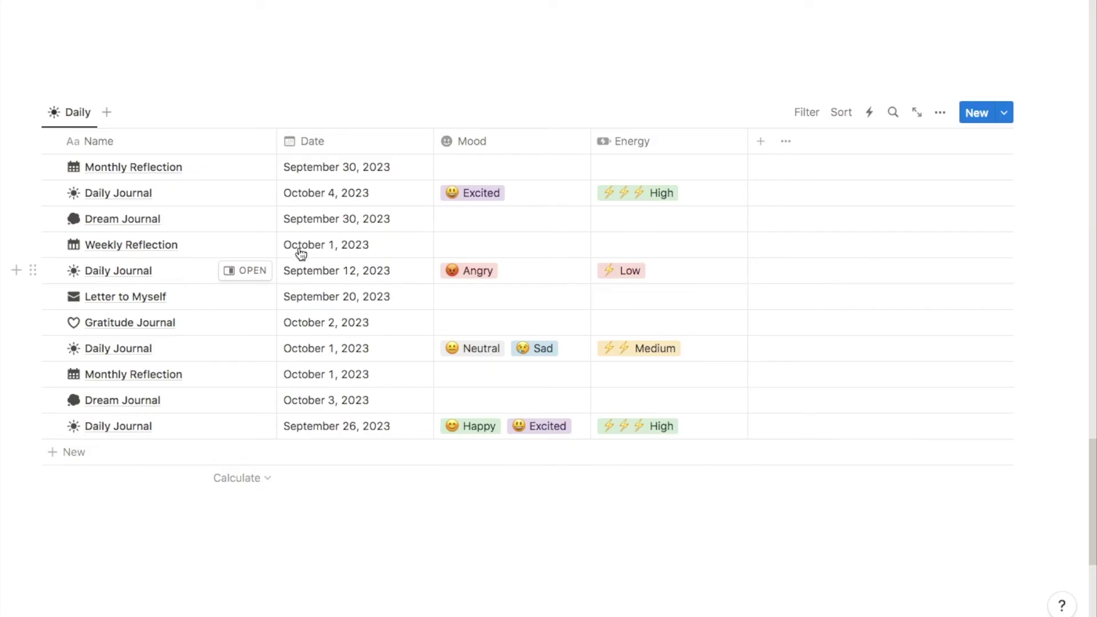
Step: Filter the Daily view to entries whose Journal Type is Daily Journal
left_click(808, 114)
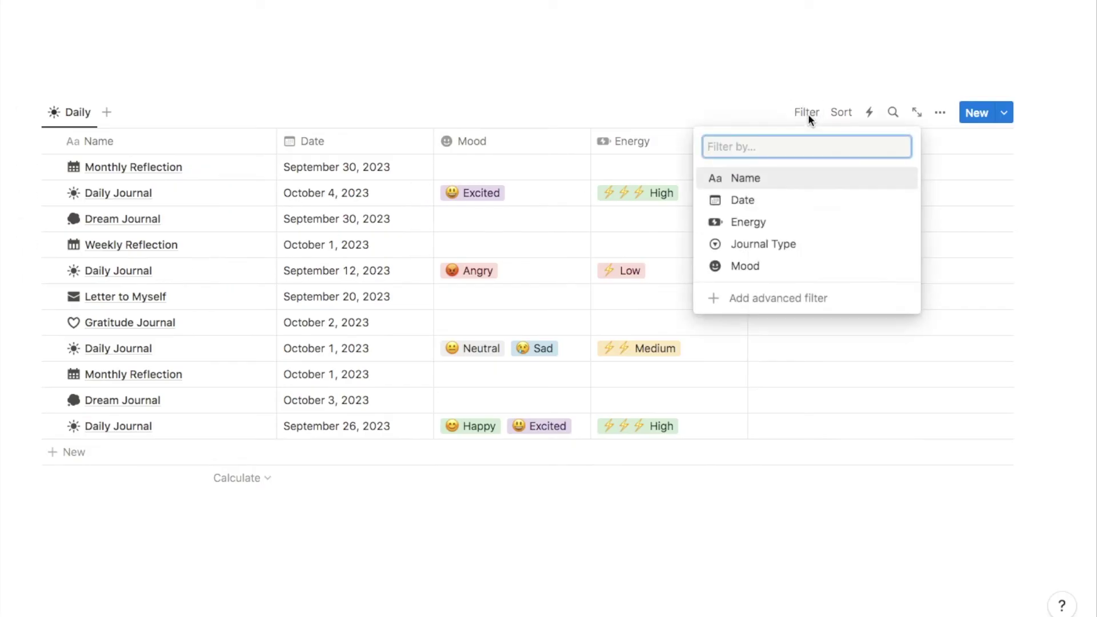
left_click(759, 244)
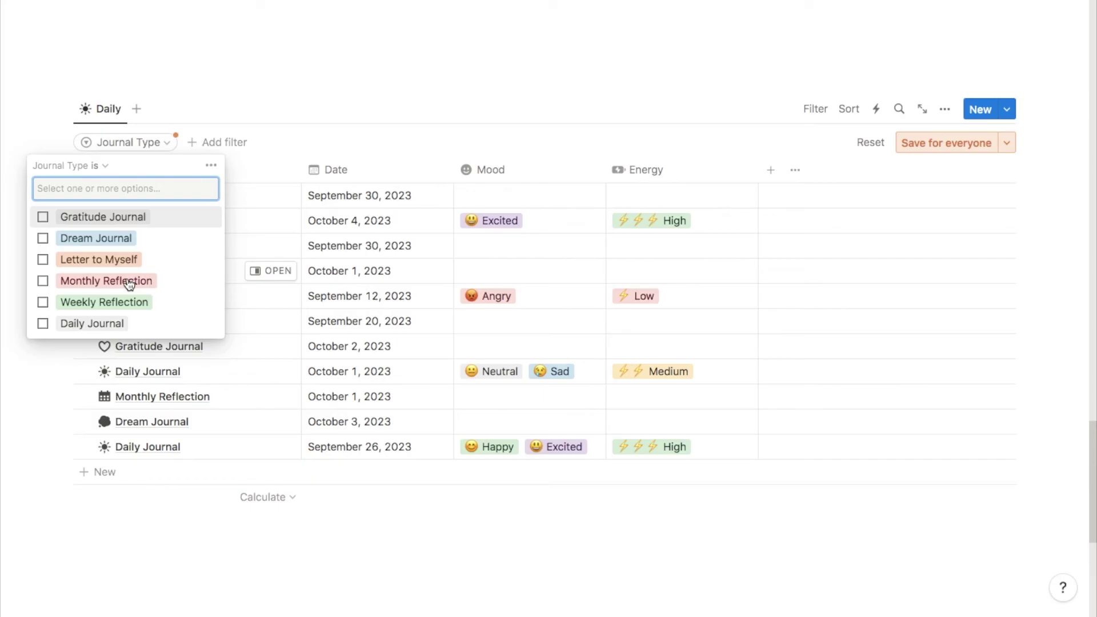
left_click(43, 324)
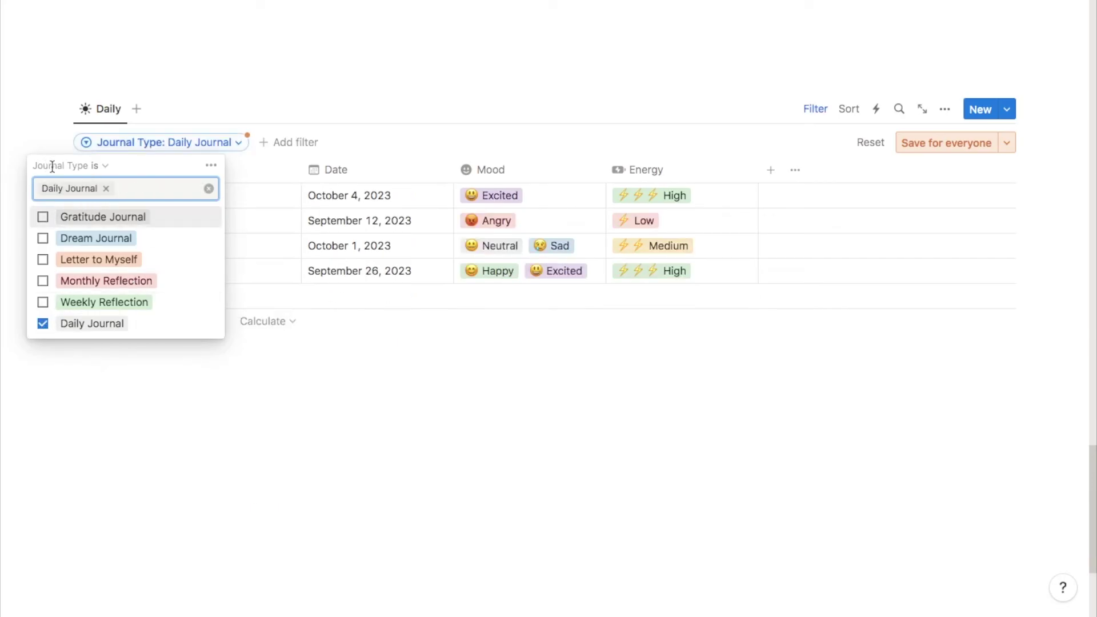
left_click(218, 368)
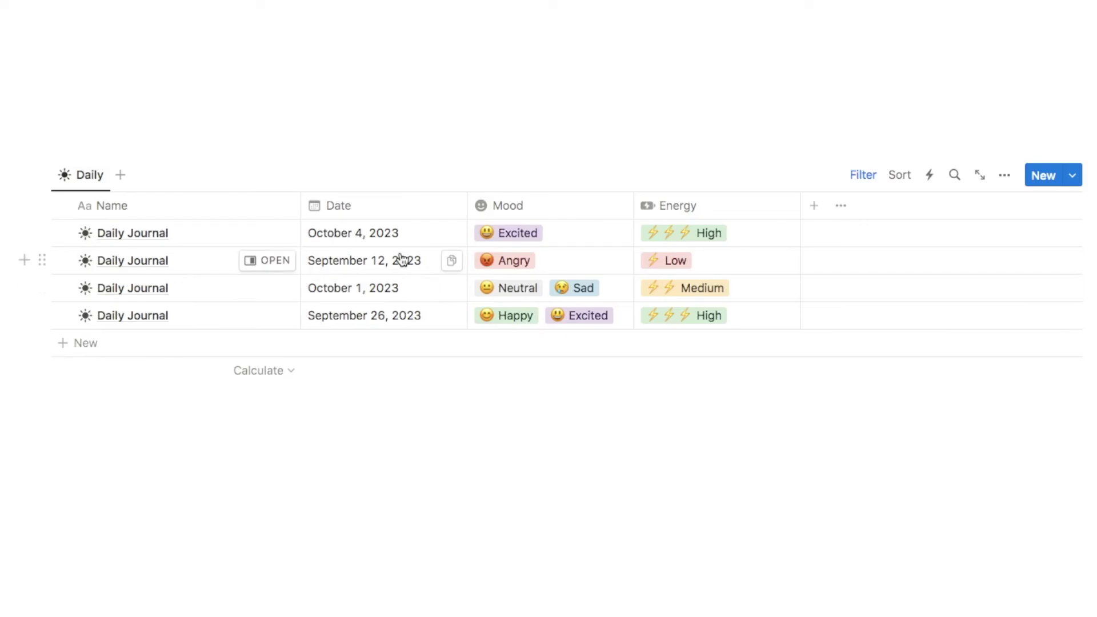
Step: Sort the Daily view by Date in descending order and save the filter and sort for everyone
left_click(894, 177)
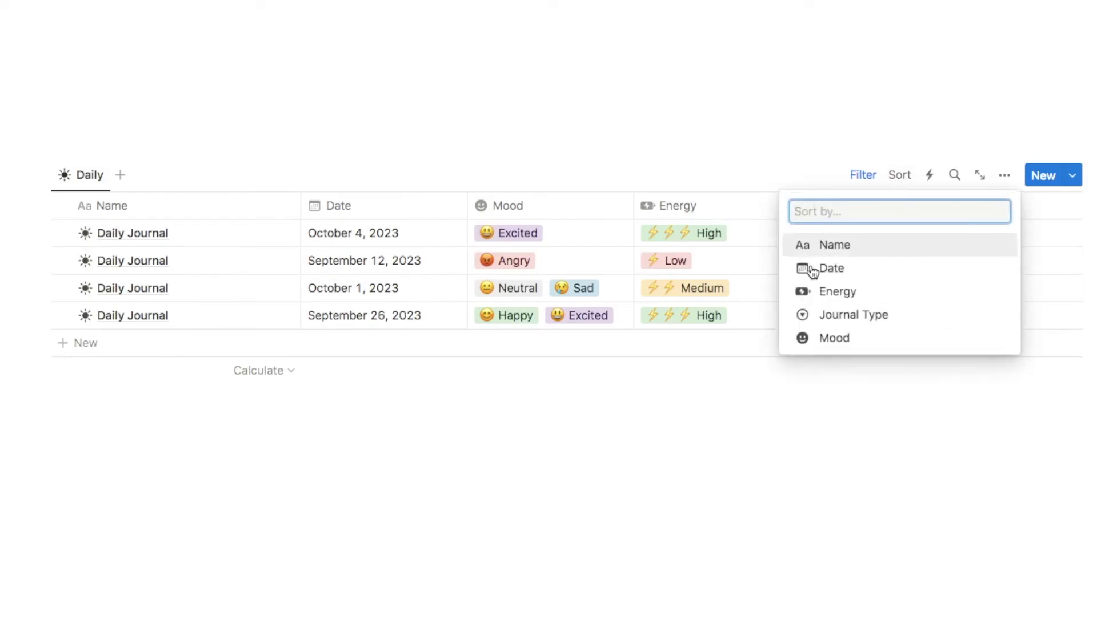
left_click(831, 270)
left_click(161, 244)
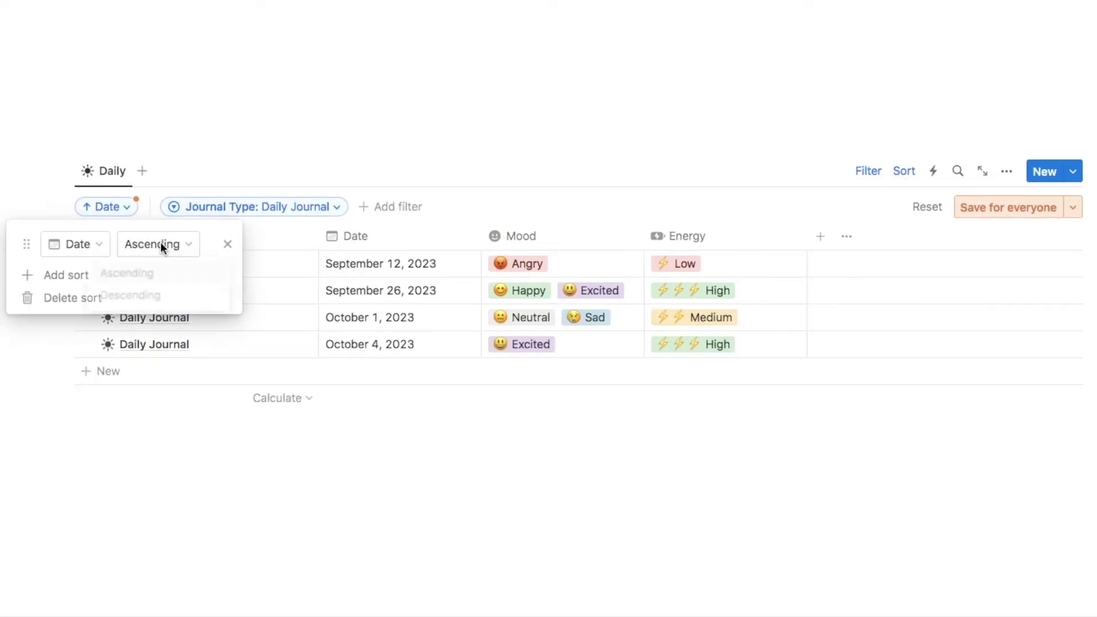
left_click(139, 296)
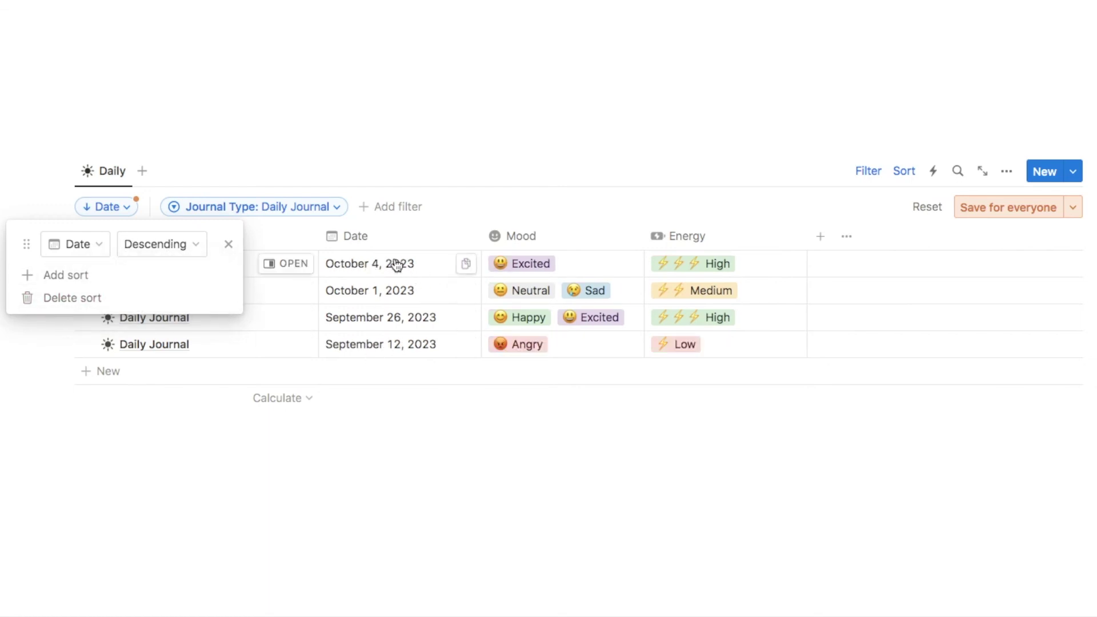
left_click(993, 209)
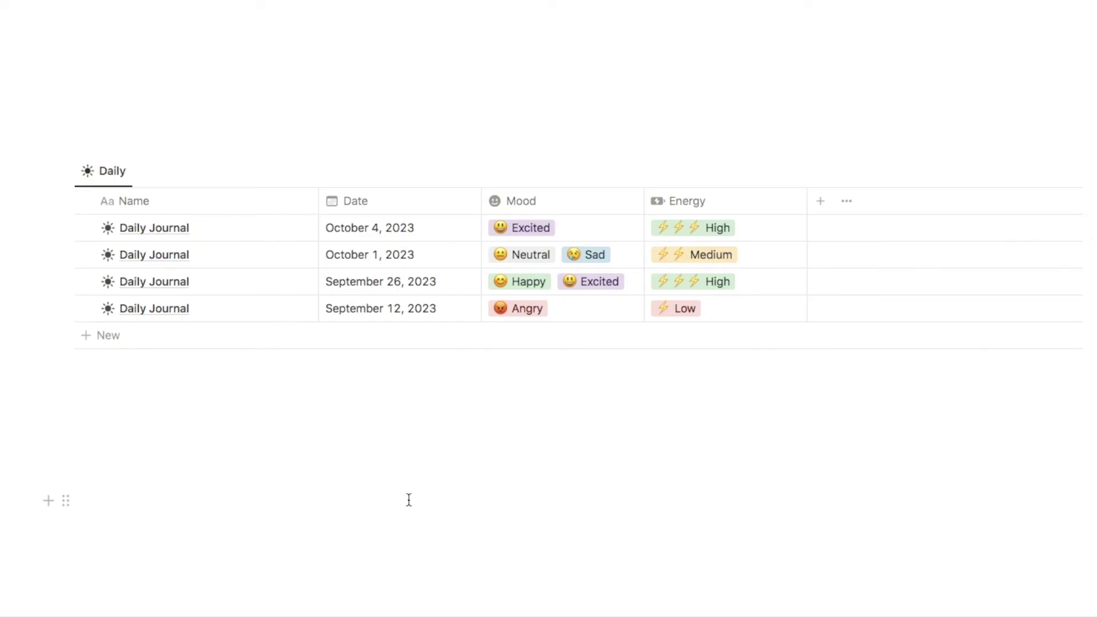
Step: Duplicate the Daily view, name the copy All Entries and give it a bulleted list icon
left_click(104, 173)
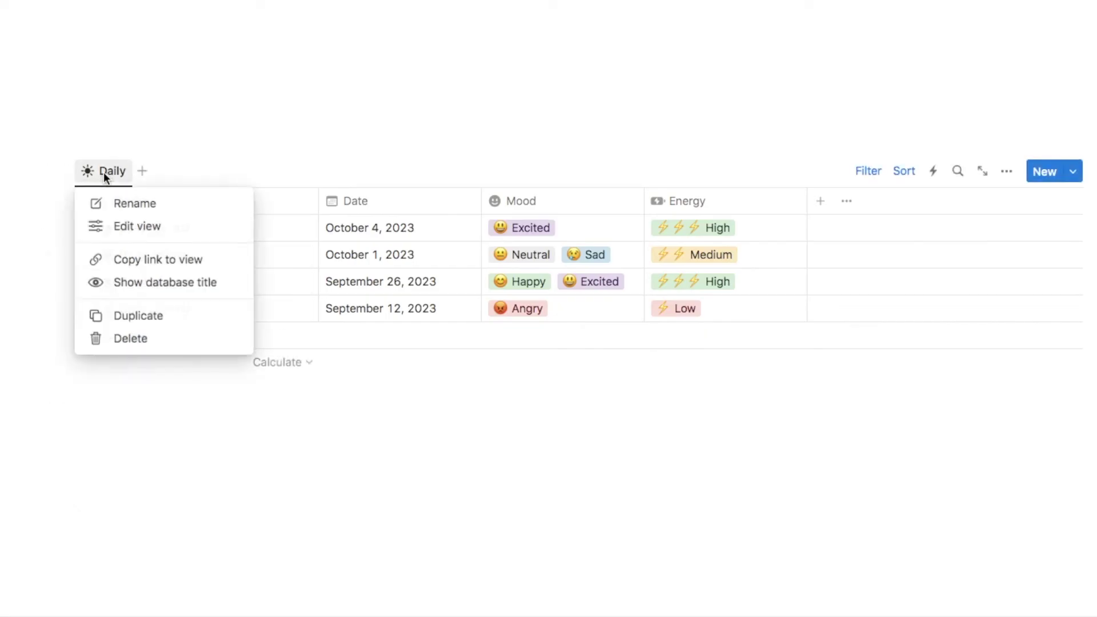
left_click(140, 319)
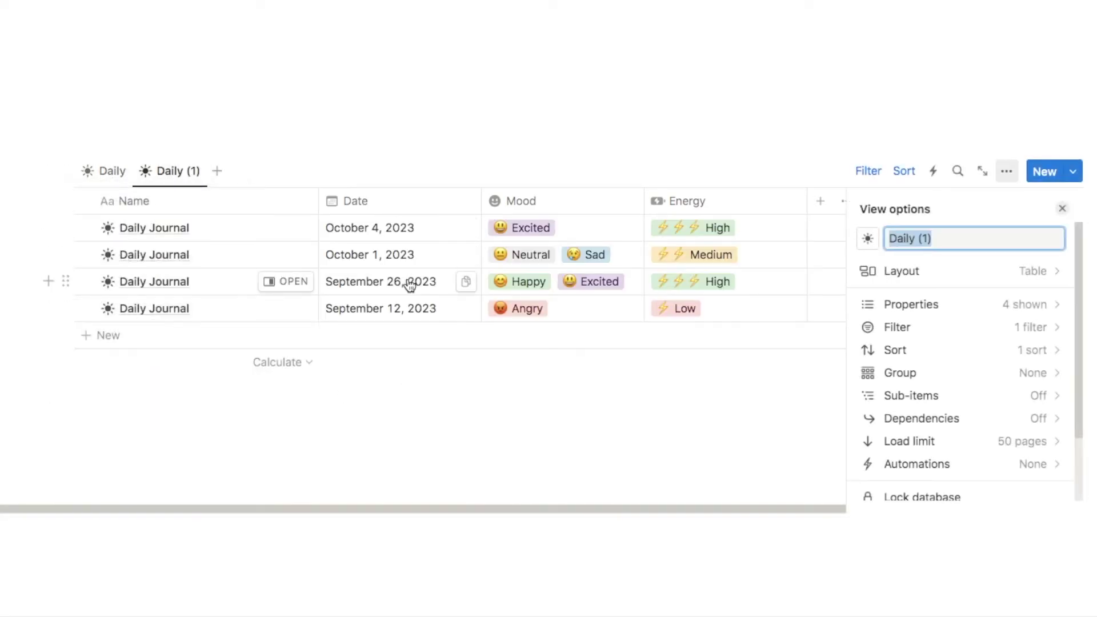
type("Al")
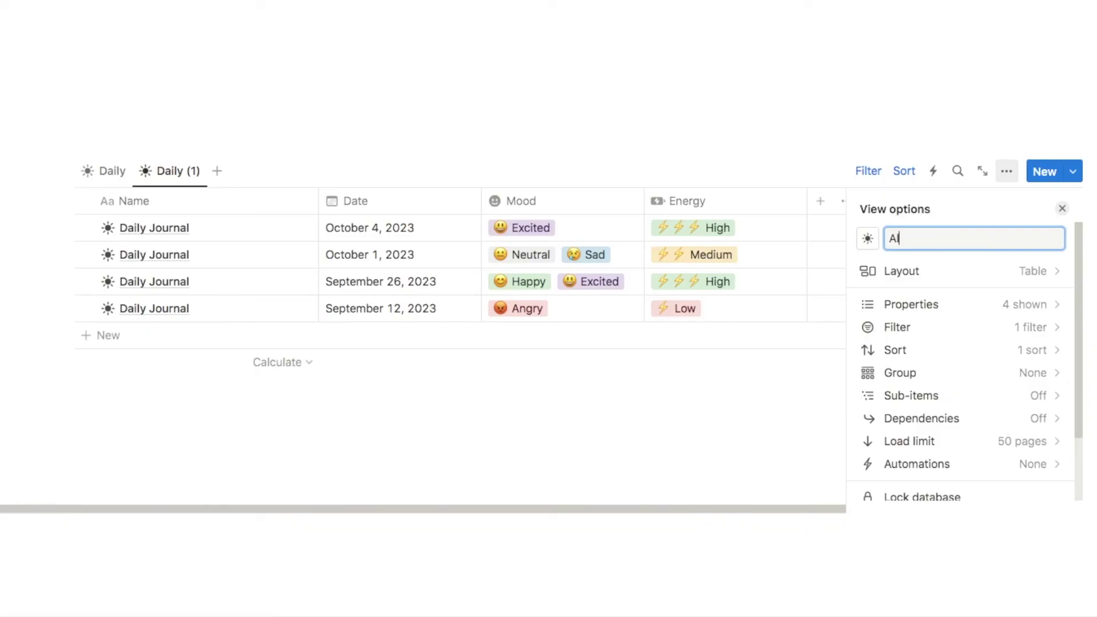
type("l Entries")
left_click(867, 239)
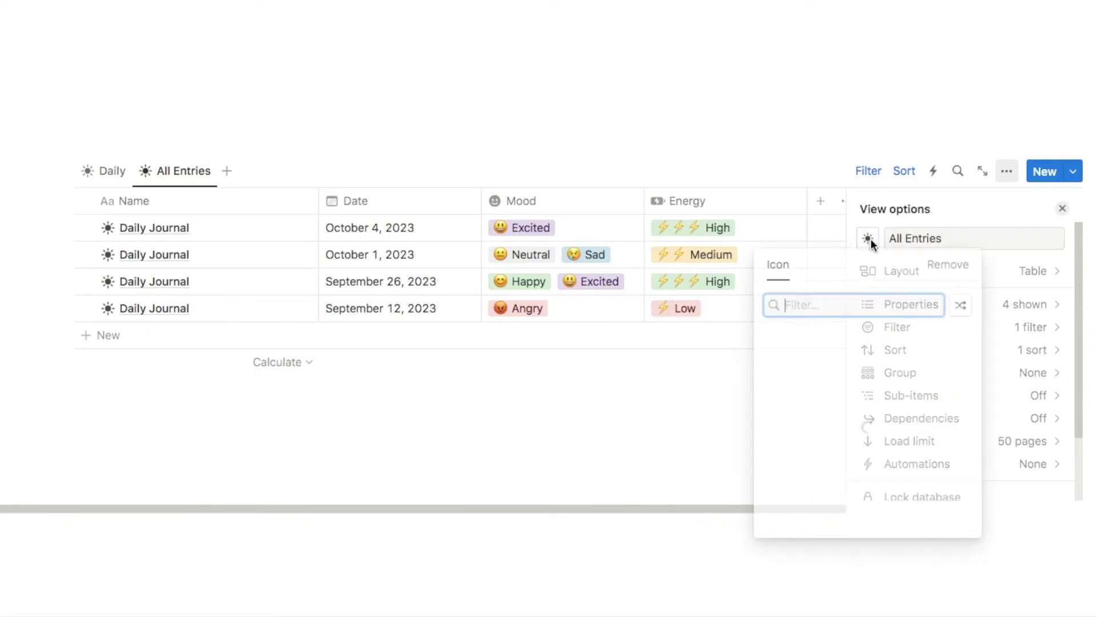
type("list")
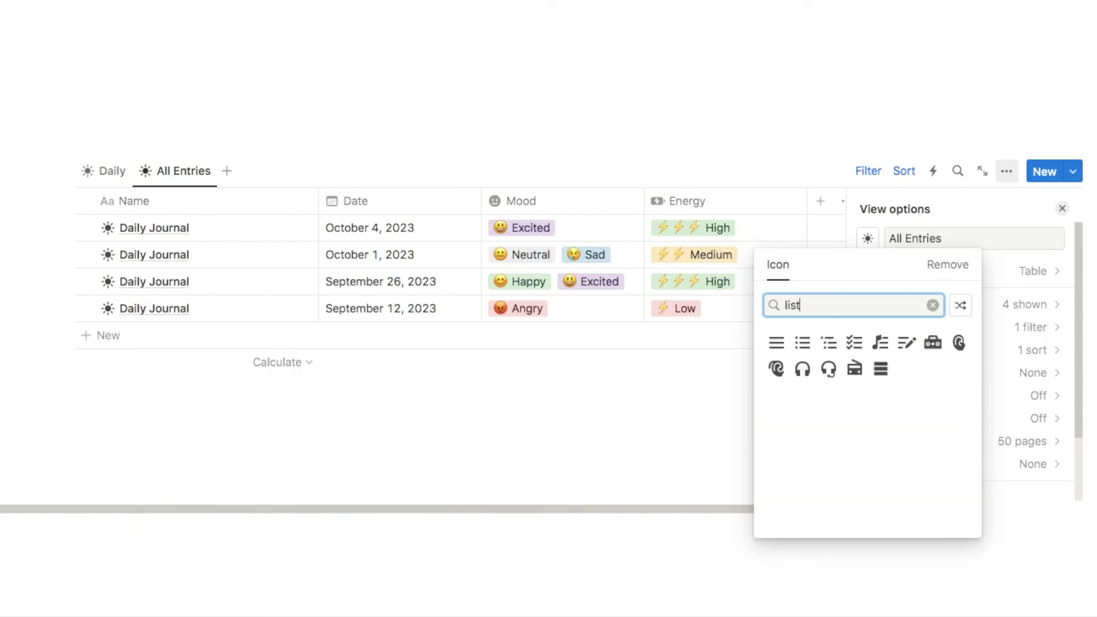
left_click(802, 343)
left_click(681, 404)
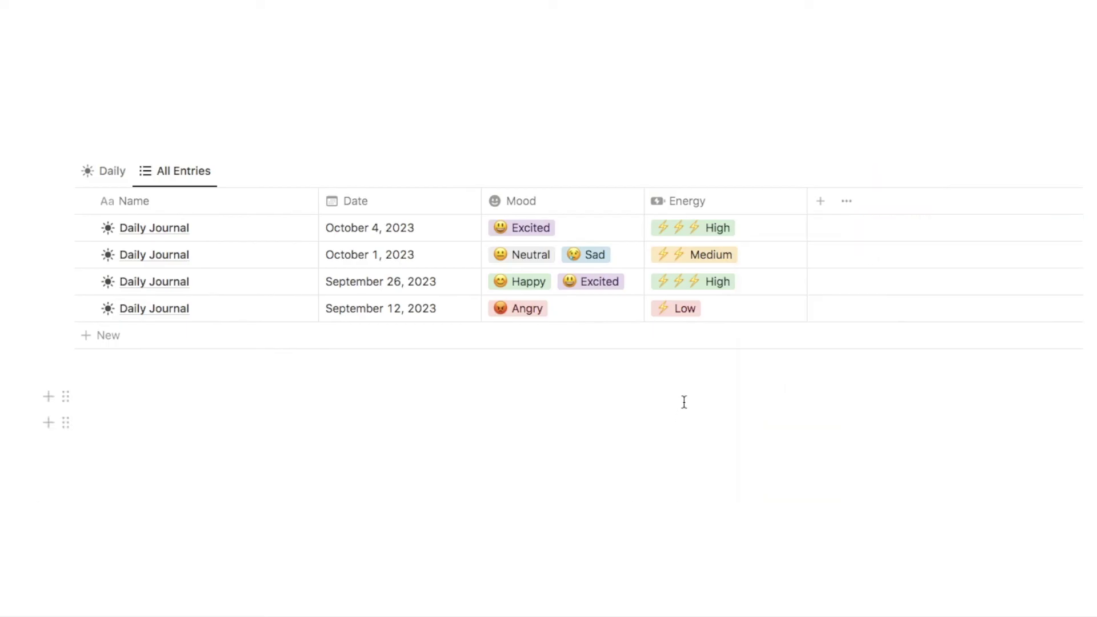
Step: Delete the Journal Type filter from the All Entries view
left_click(865, 173)
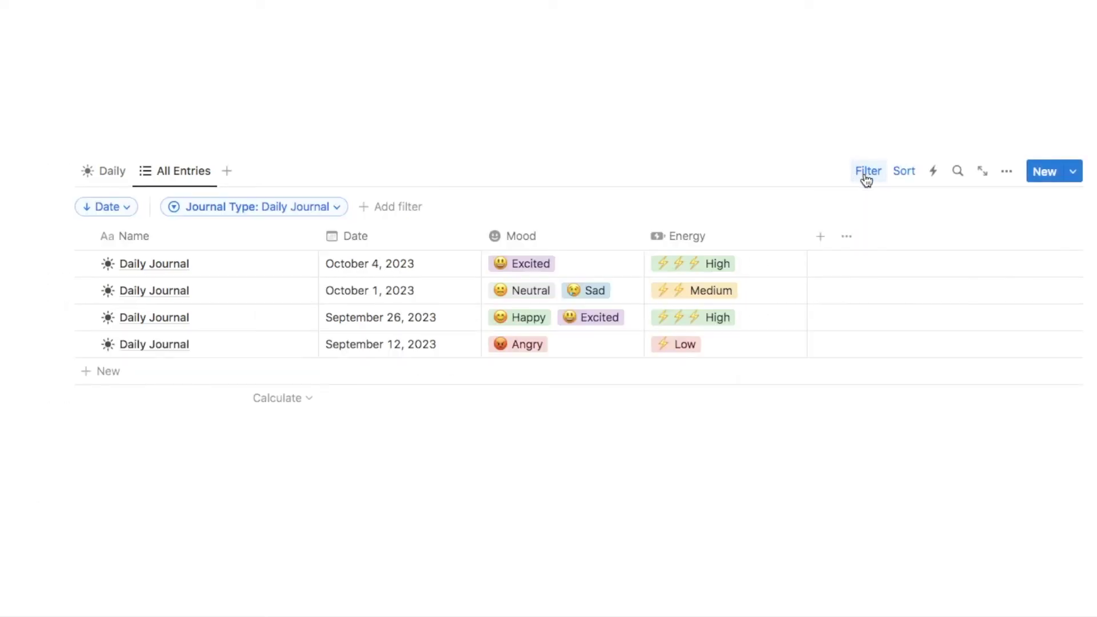
left_click(267, 210)
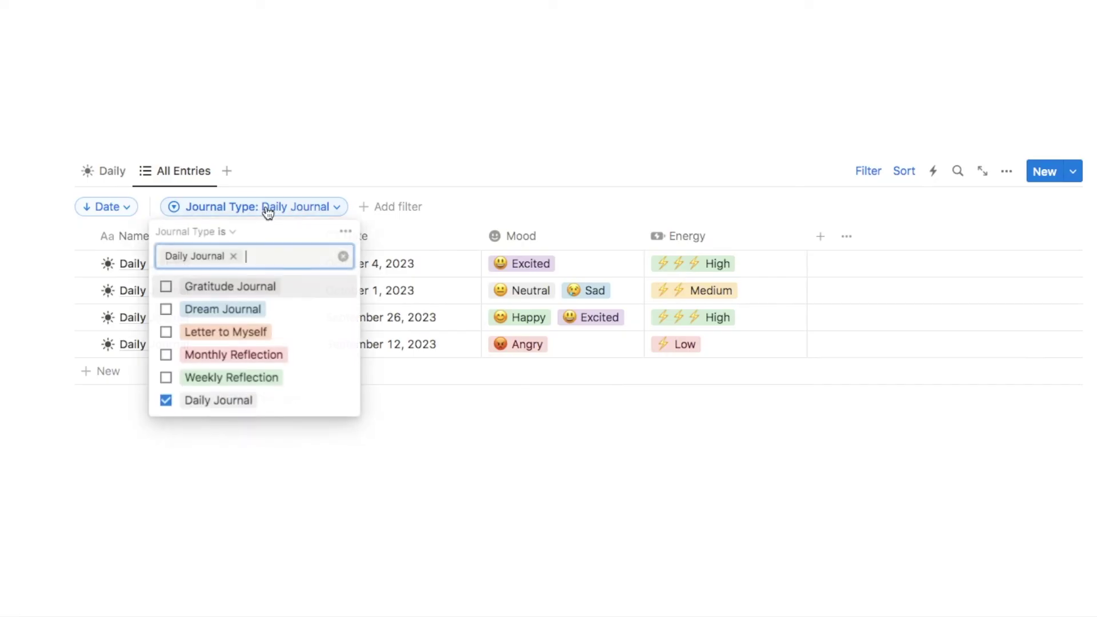
left_click(346, 232)
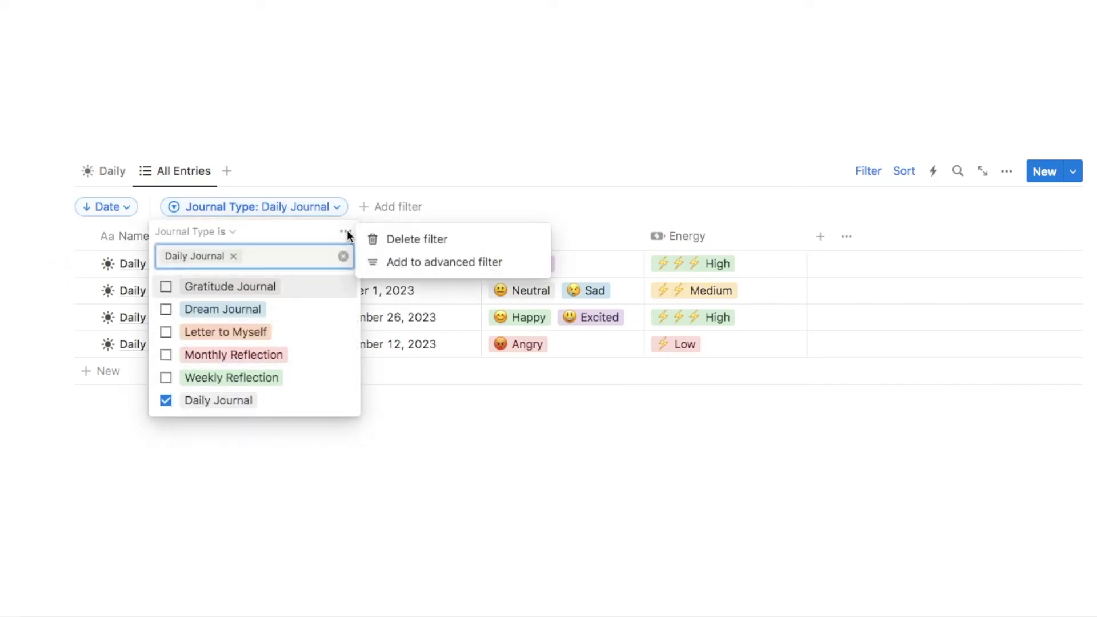
left_click(412, 240)
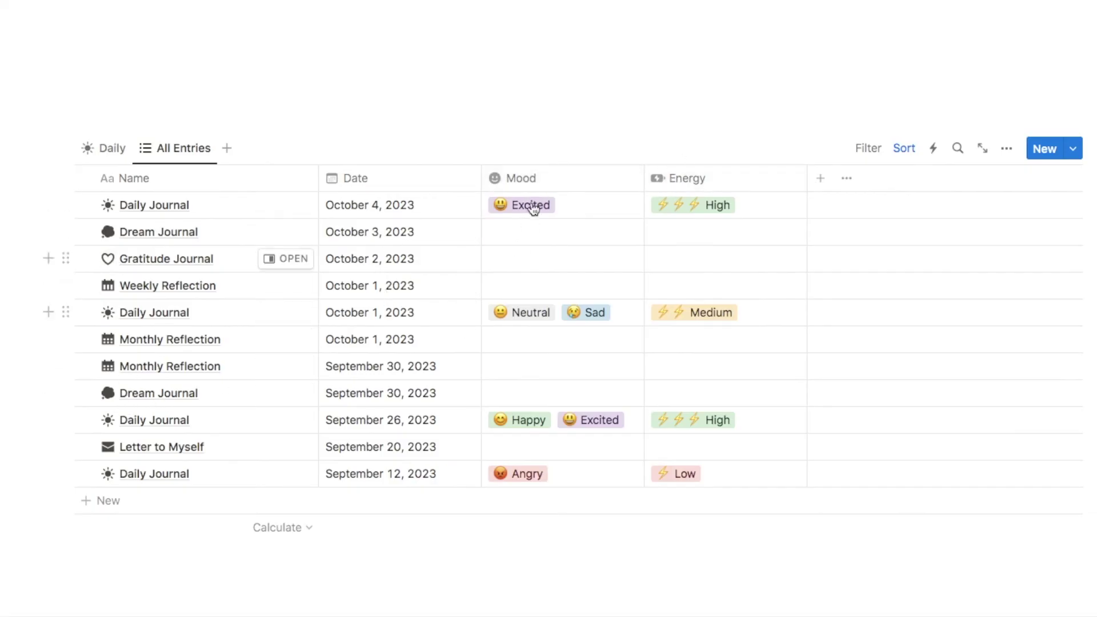
Step: Hide the Mood and Energy properties in the All Entries view and compare it with the Daily view
left_click(528, 177)
left_click(534, 353)
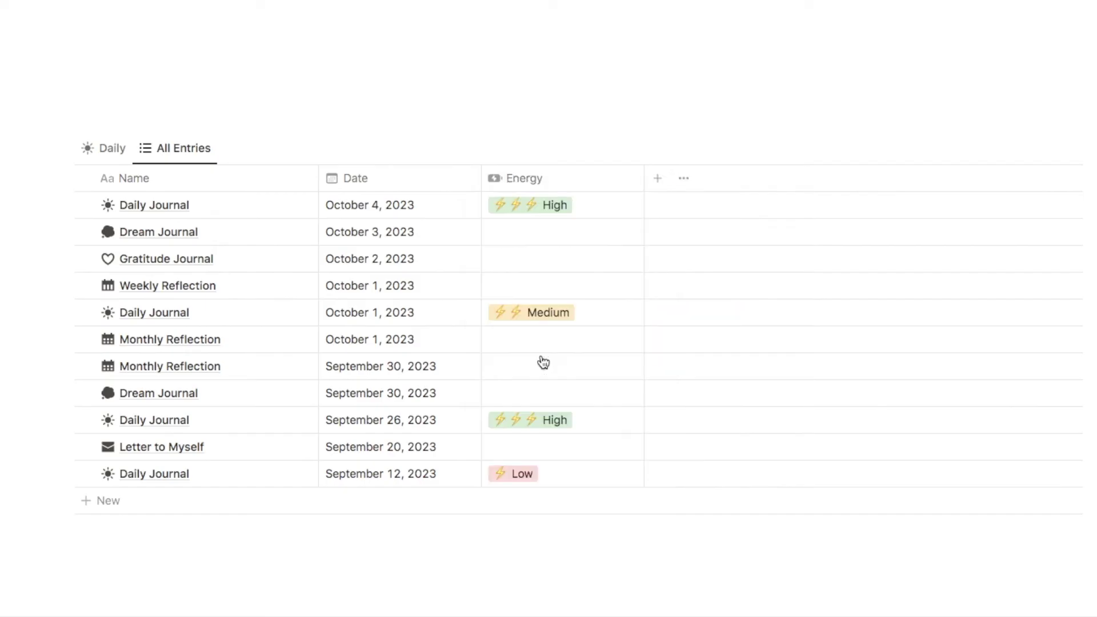
left_click(521, 178)
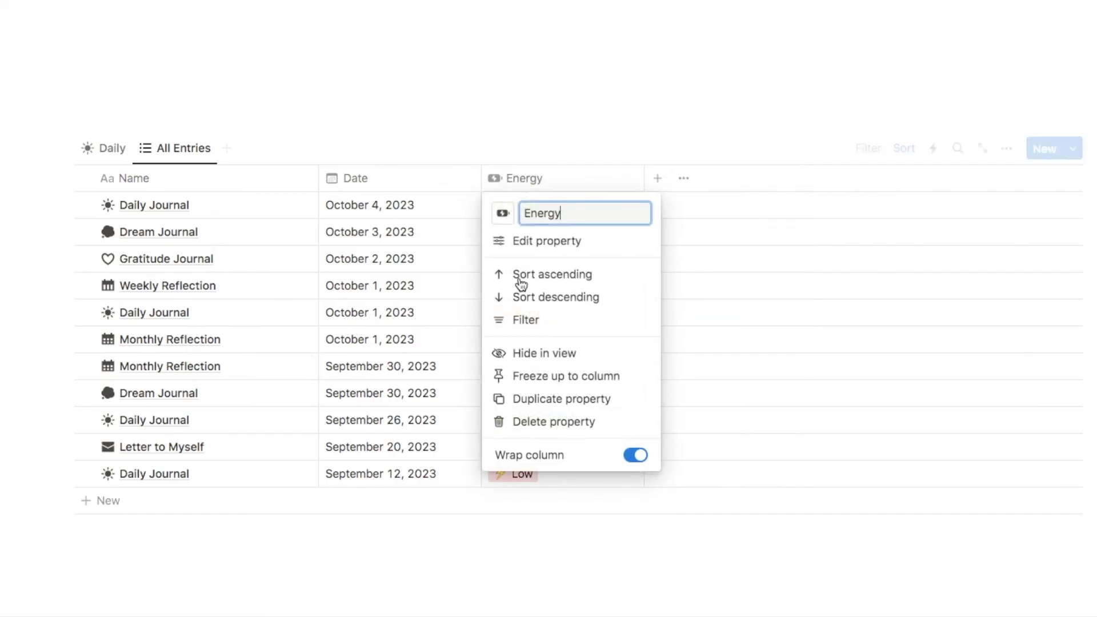
left_click(528, 354)
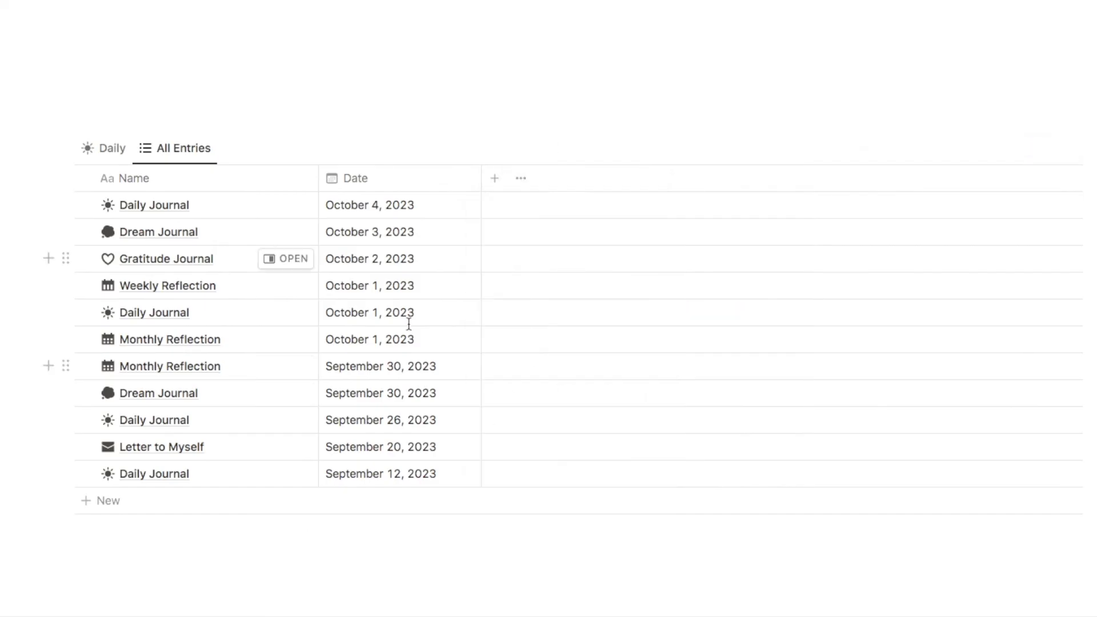
left_click(112, 150)
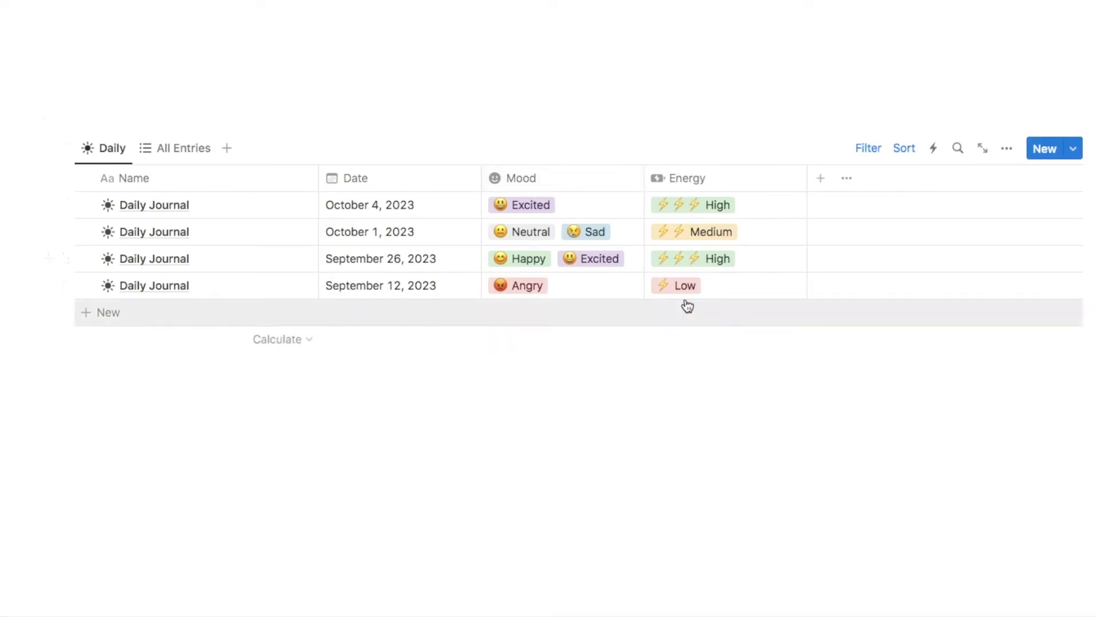
left_click(176, 149)
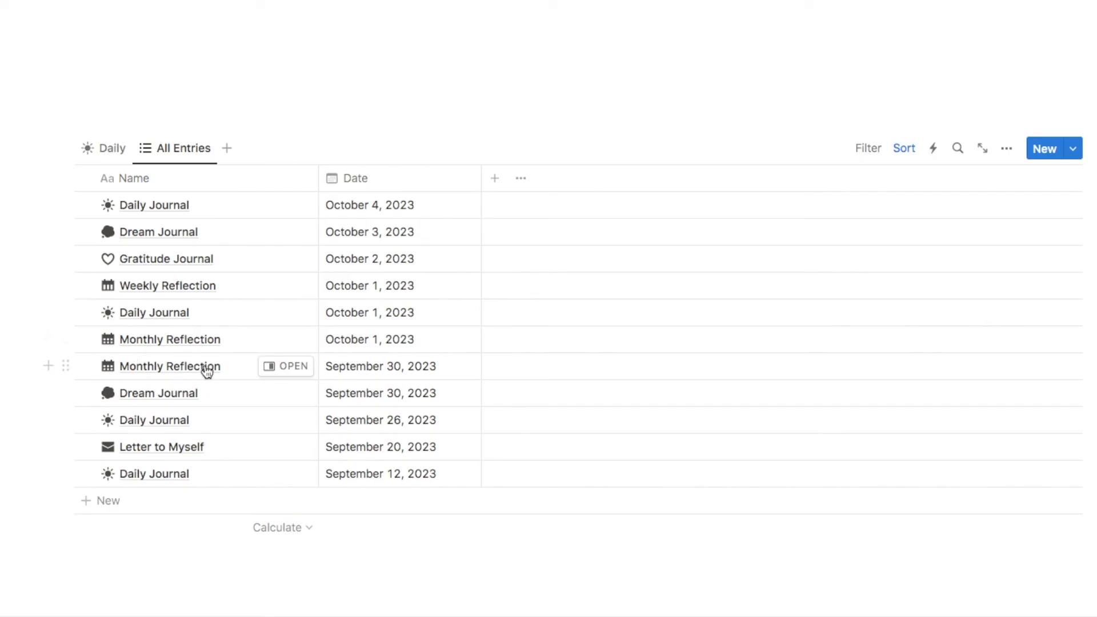
Step: Duplicate the All Entries view, name the copy Entries by Type and give it the shapes icon found by searching "type"
left_click(184, 148)
left_click(188, 292)
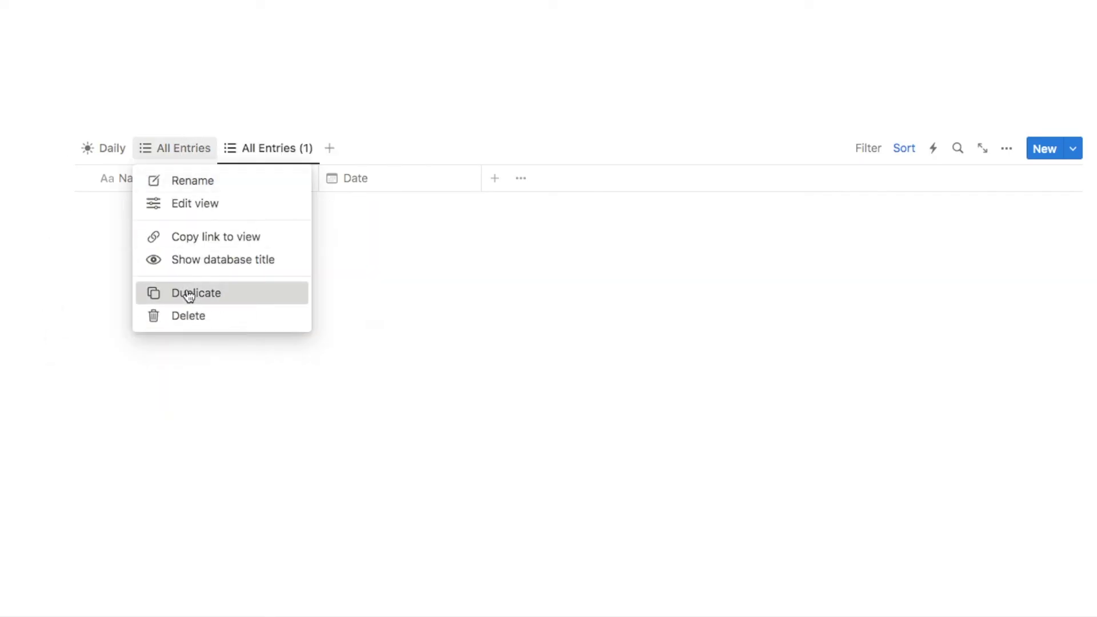
key("BackSpace")
type("Entried")
key("BackSpace")
key("BackSpace")
type("s by Type")
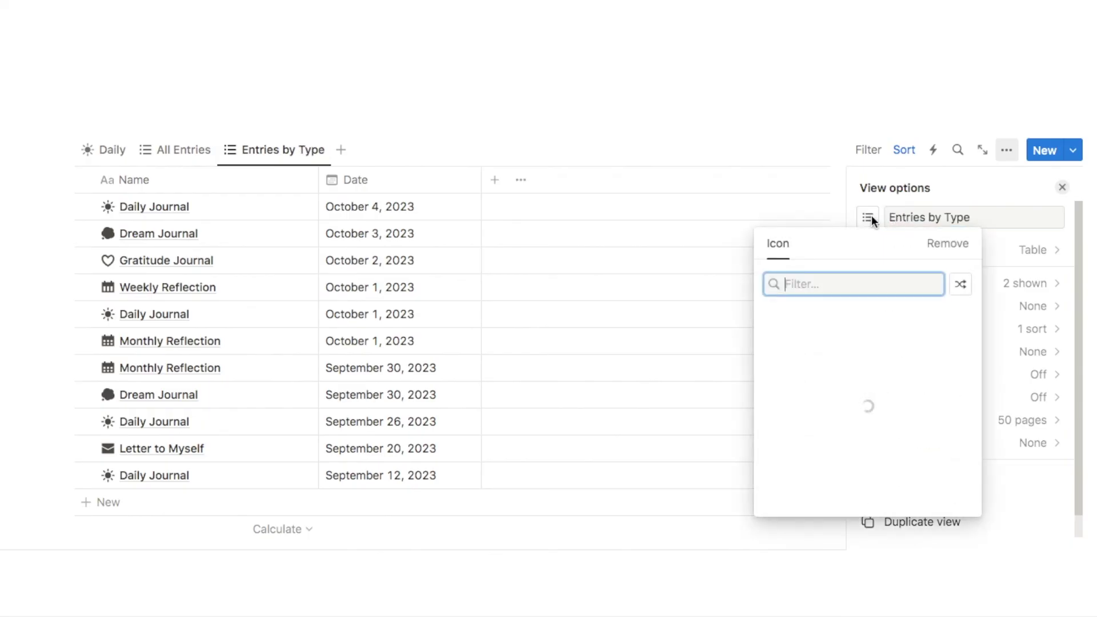
type("type")
left_click(854, 324)
left_click(1061, 189)
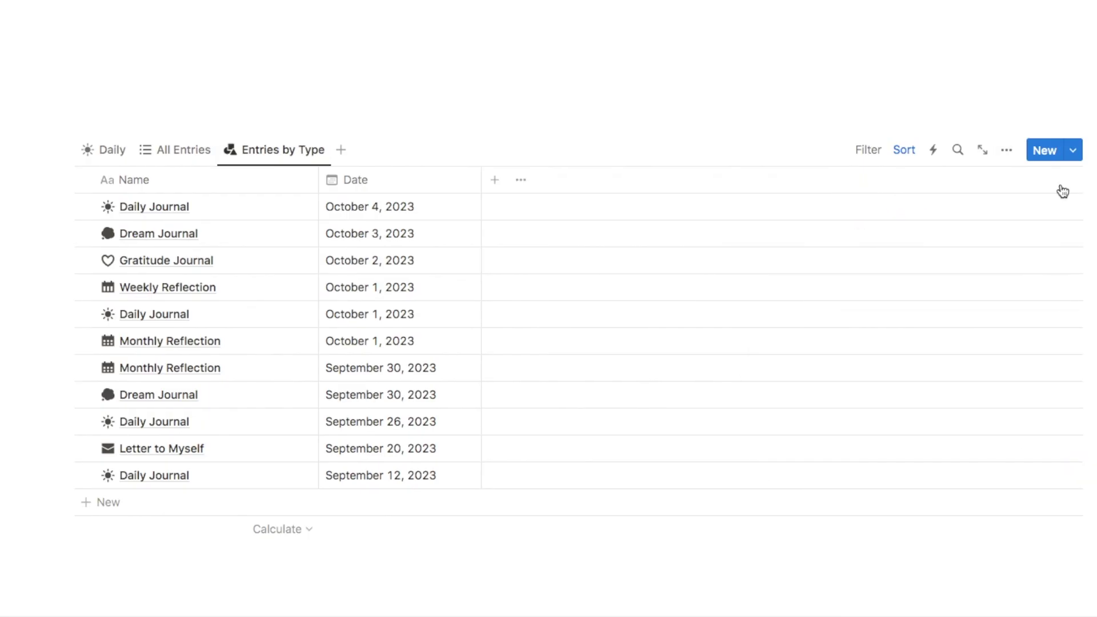
Step: Change the Entries by Type view to a Board layout grouped by Journal Type
left_click(1006, 149)
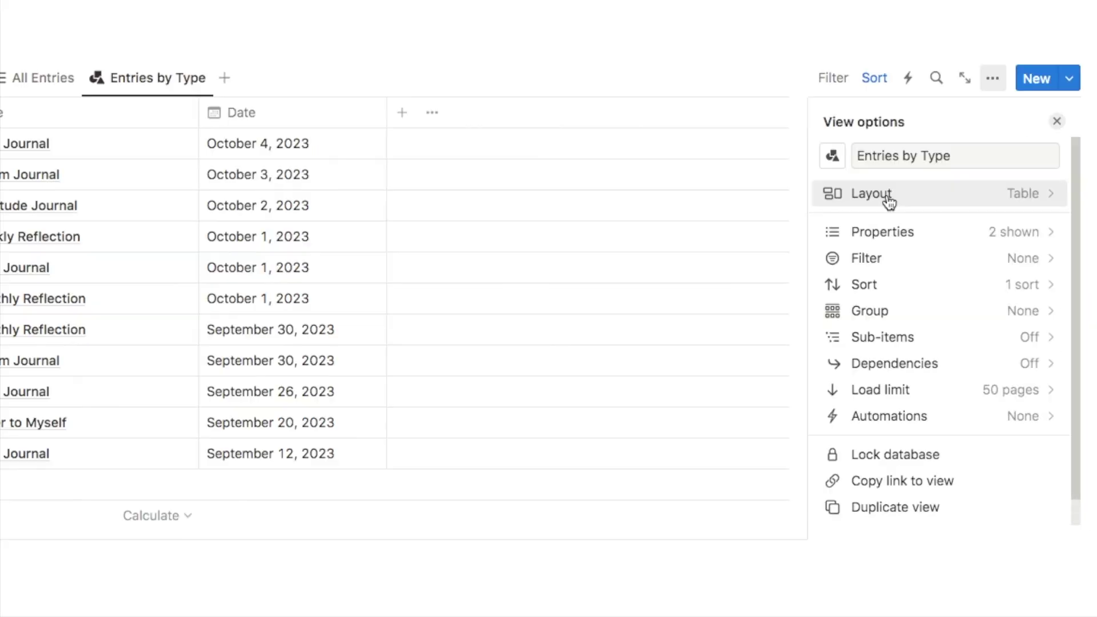
left_click(883, 197)
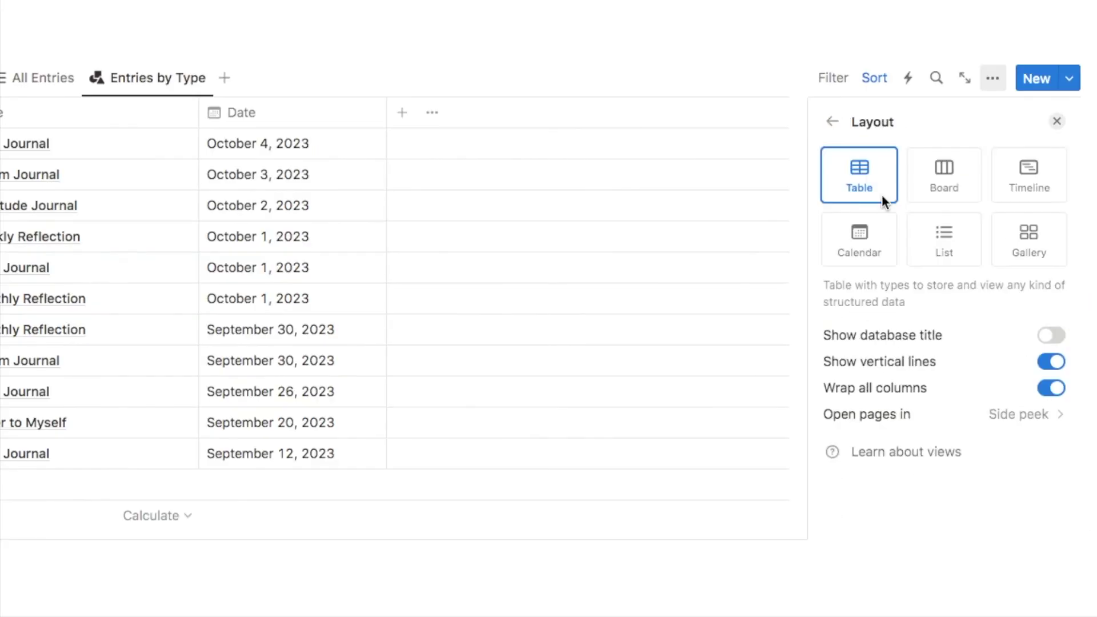
left_click(942, 192)
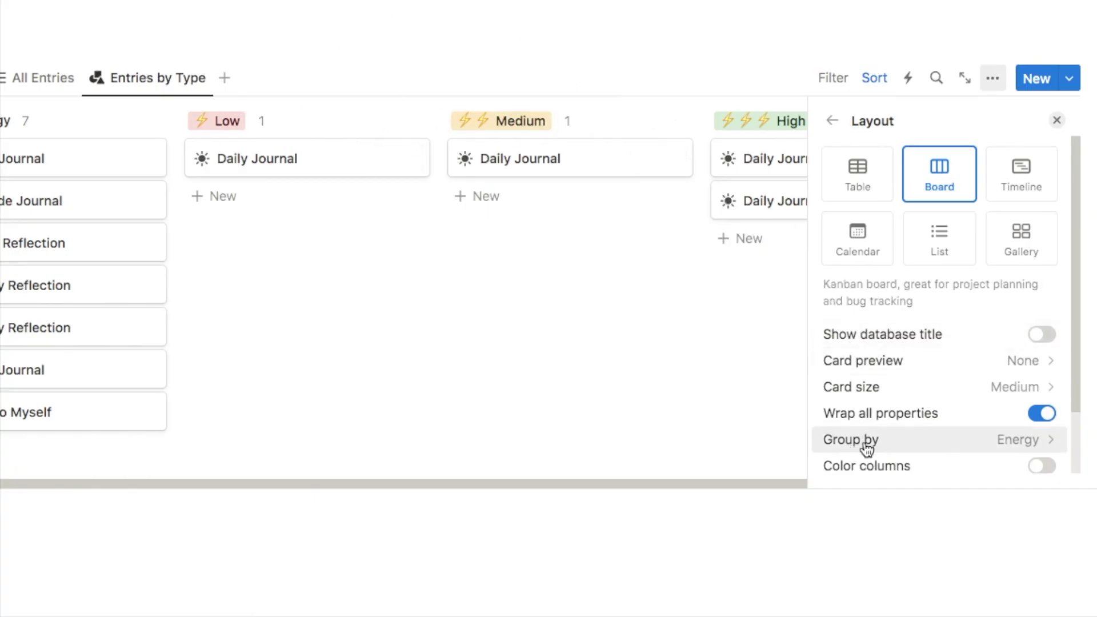
left_click(1006, 444)
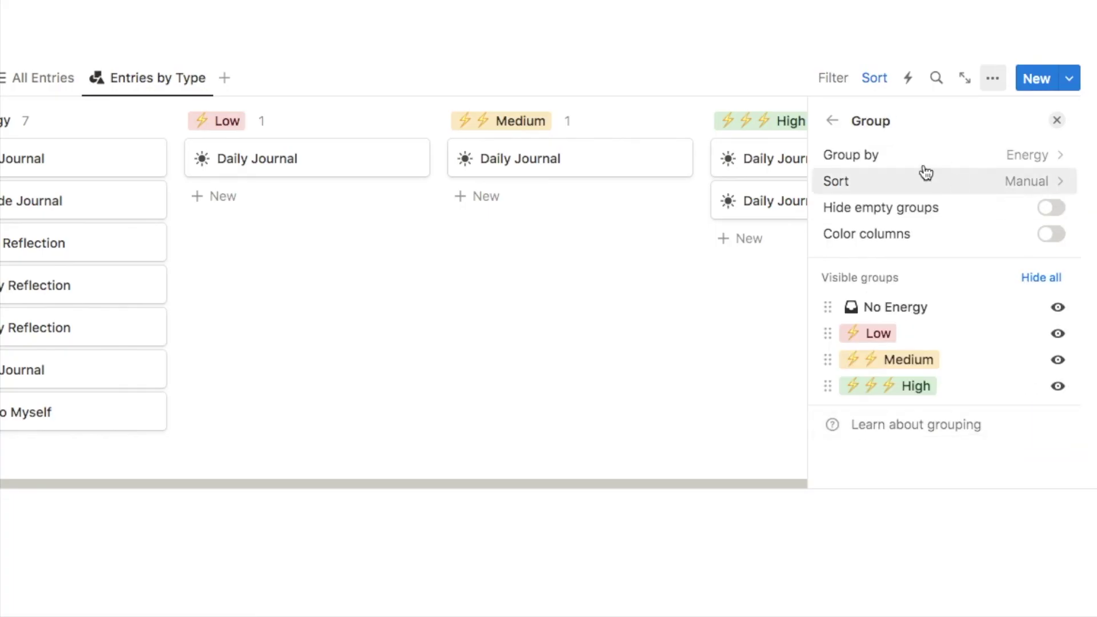
left_click(976, 157)
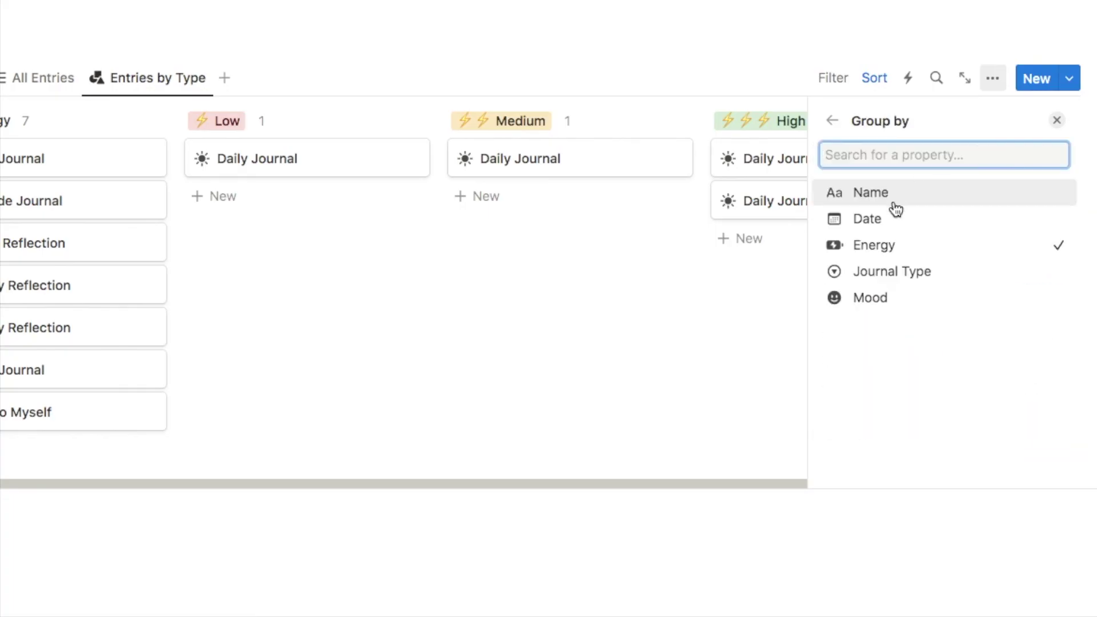
left_click(885, 272)
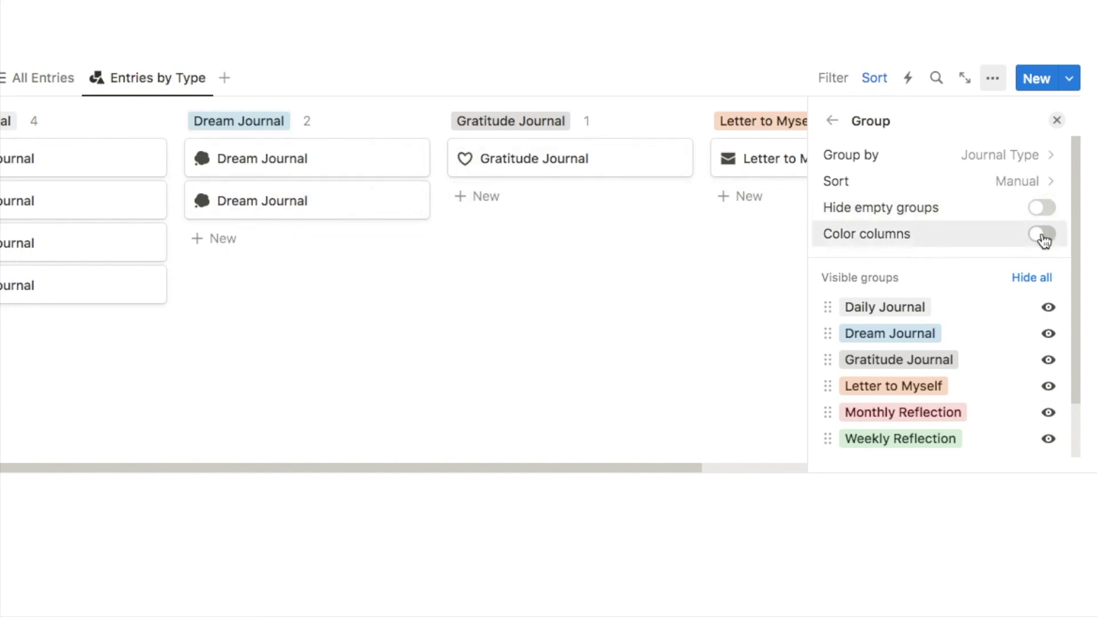
Step: Hide empty groups and turn on column colors in the Entries by Type board, and review its journal type columns
left_click(1046, 212)
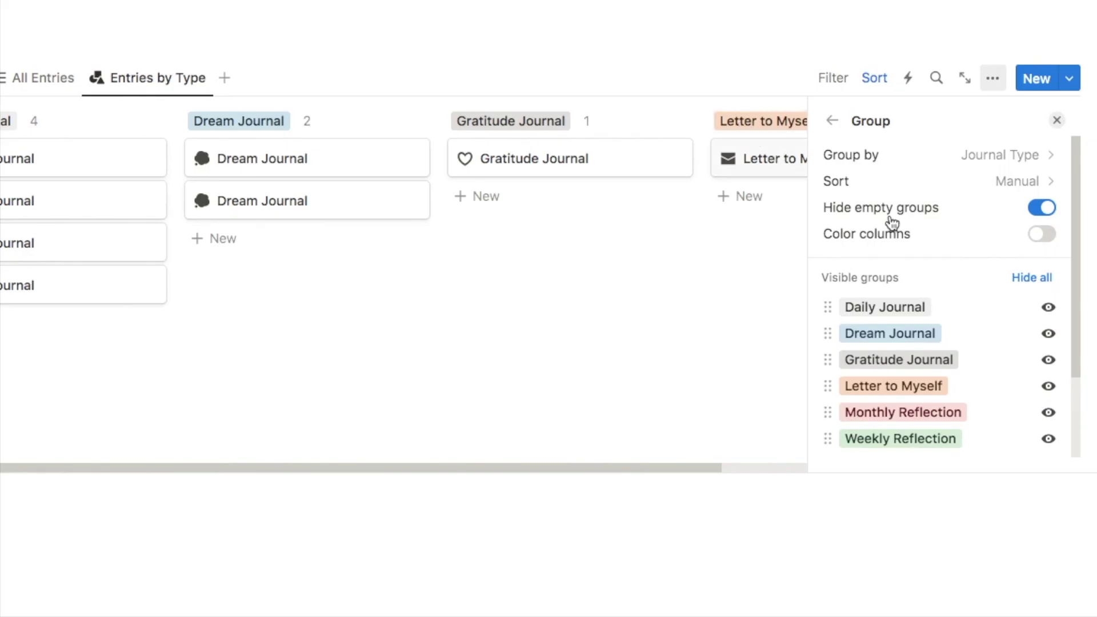
left_click(1044, 240)
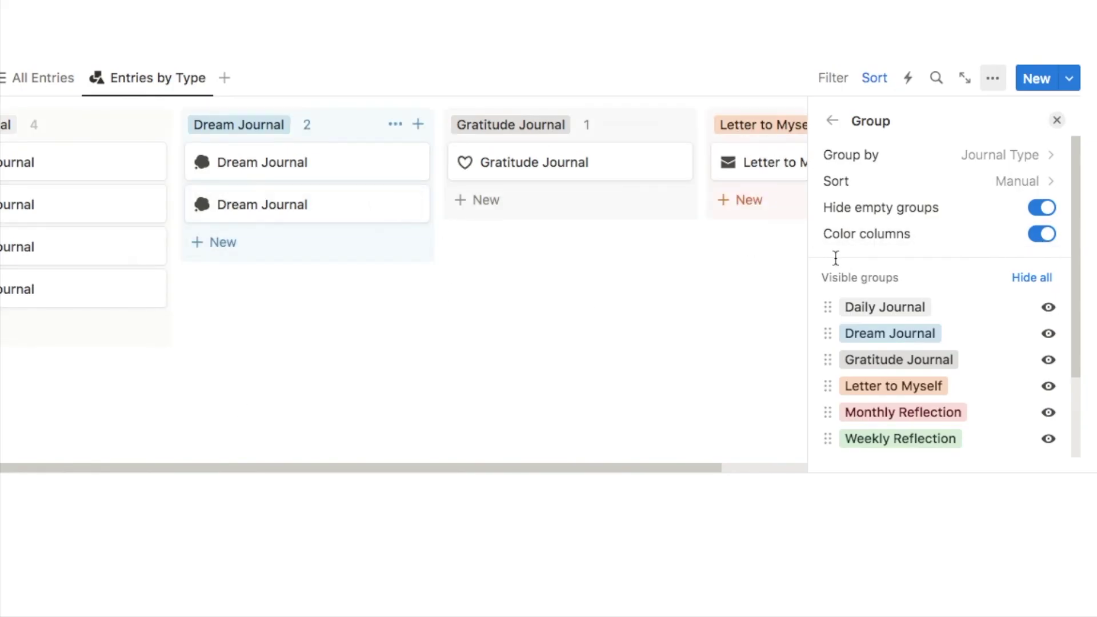
scroll(347, 350, "right", 5)
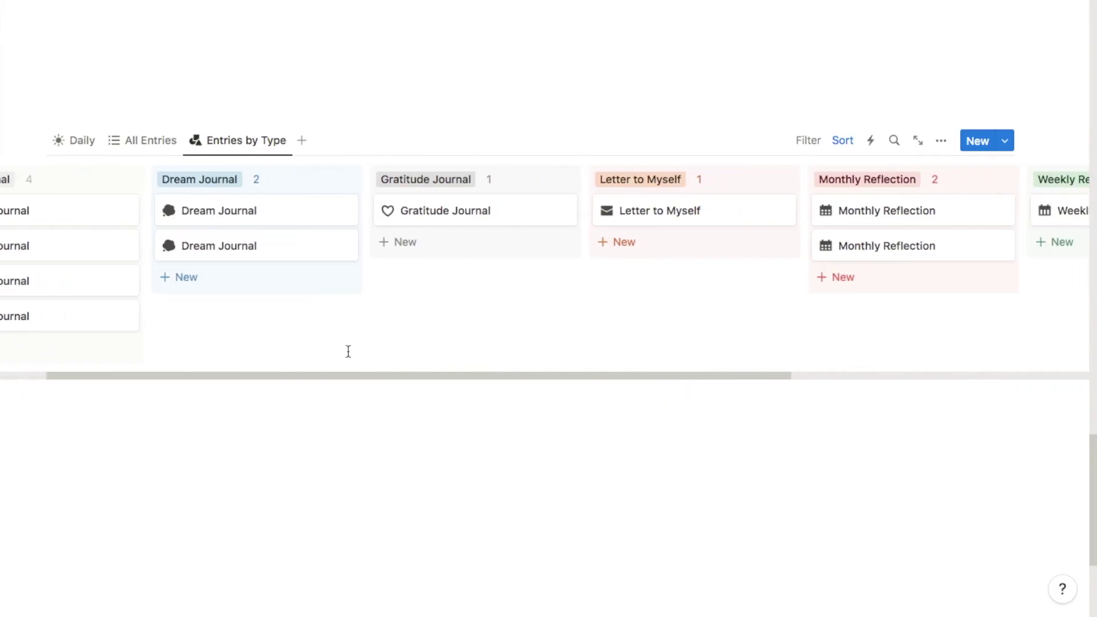
scroll(347, 350, "right", 5)
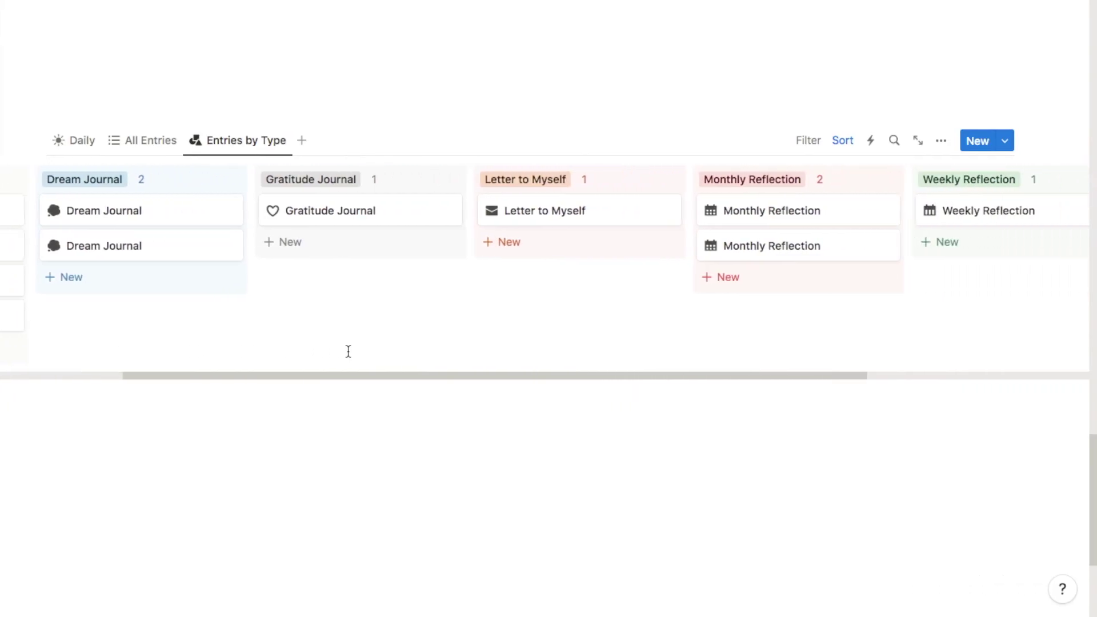
scroll(348, 350, "right", 1)
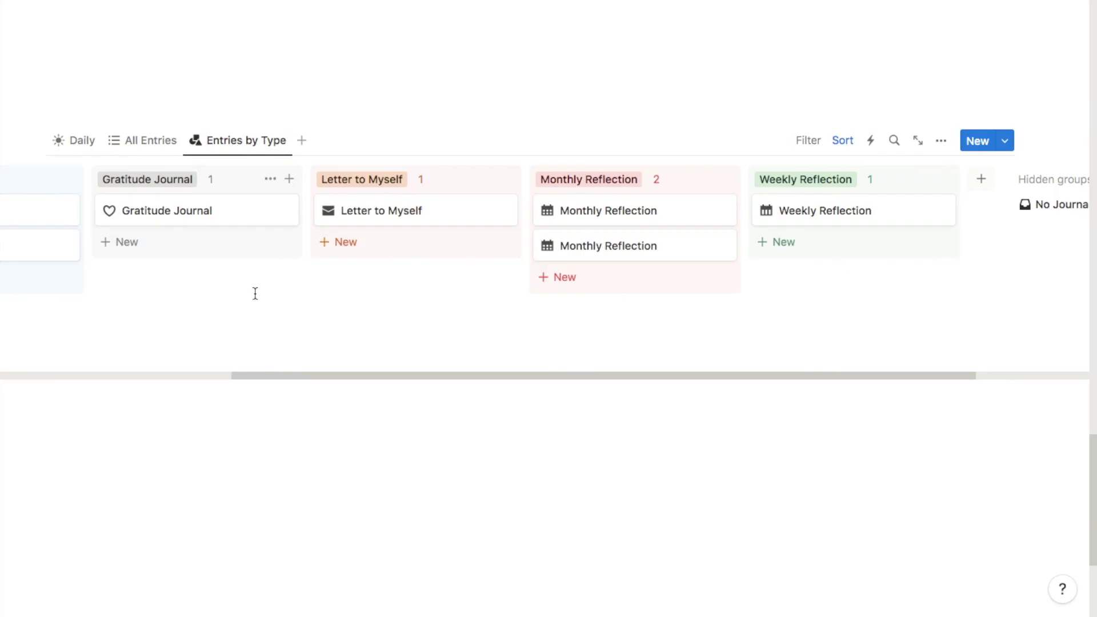
Step: Duplicate the Entries by Type view, name the copy Calendar and give it the calendar icon found by searching "calendar"
left_click(235, 139)
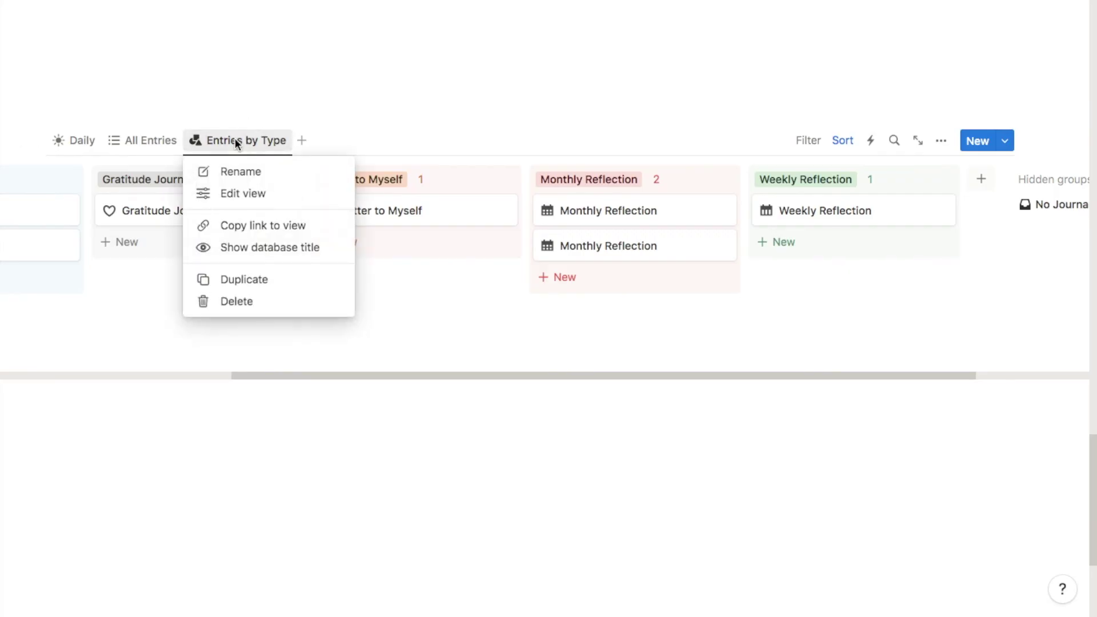
left_click(242, 279)
type("Calendar")
left_click(806, 205)
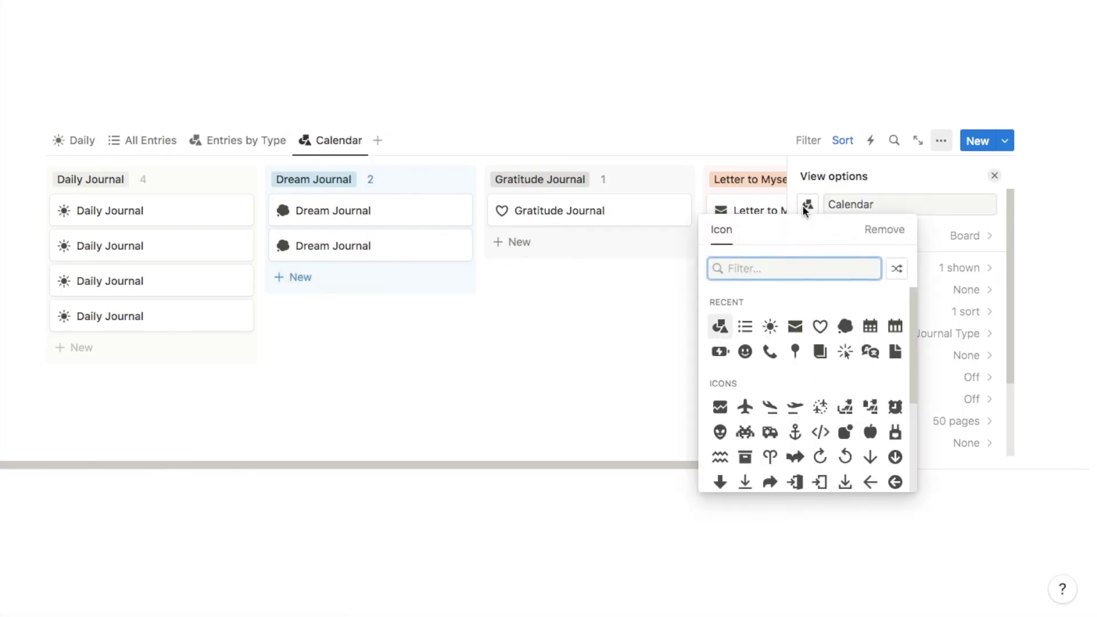
type("calendar")
left_click(718, 308)
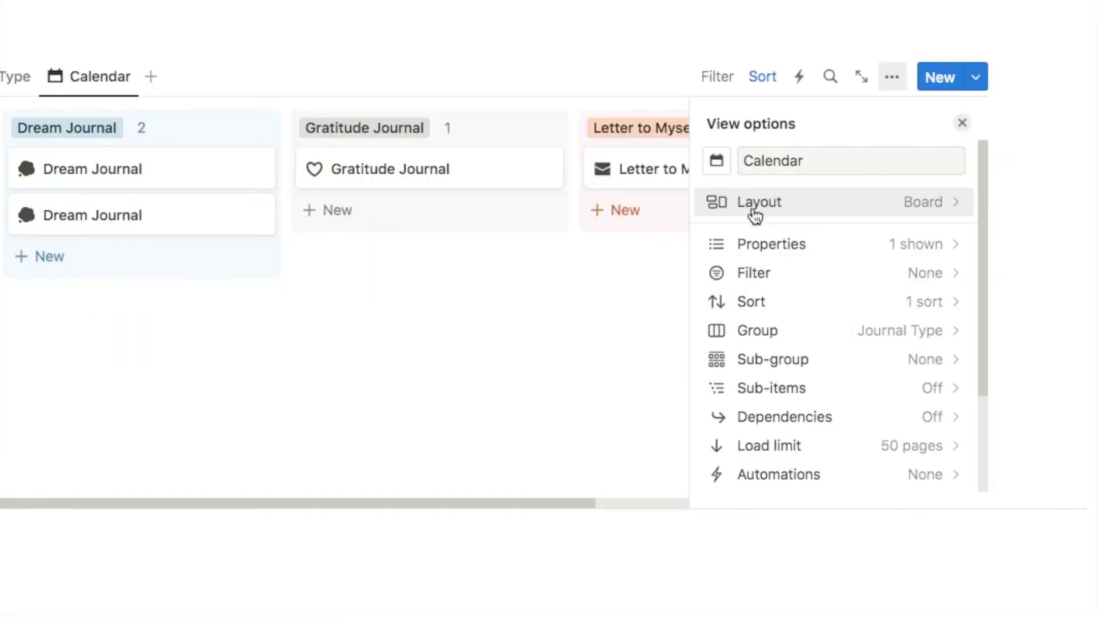
Step: Change the Calendar view's layout to Calendar and browse to the previous month
left_click(924, 205)
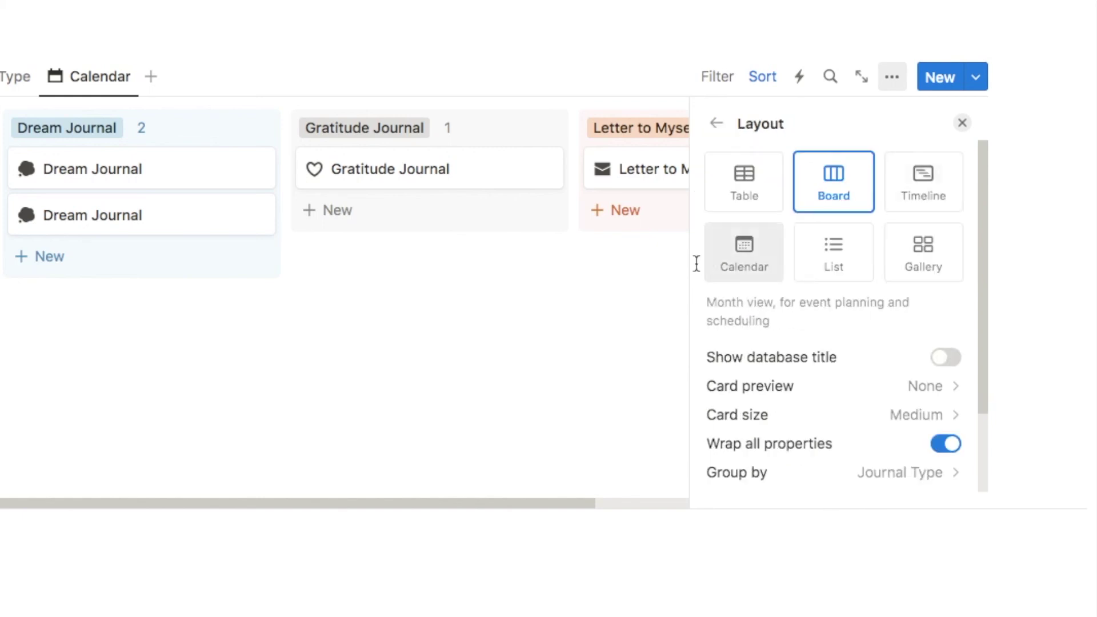
left_click(725, 272)
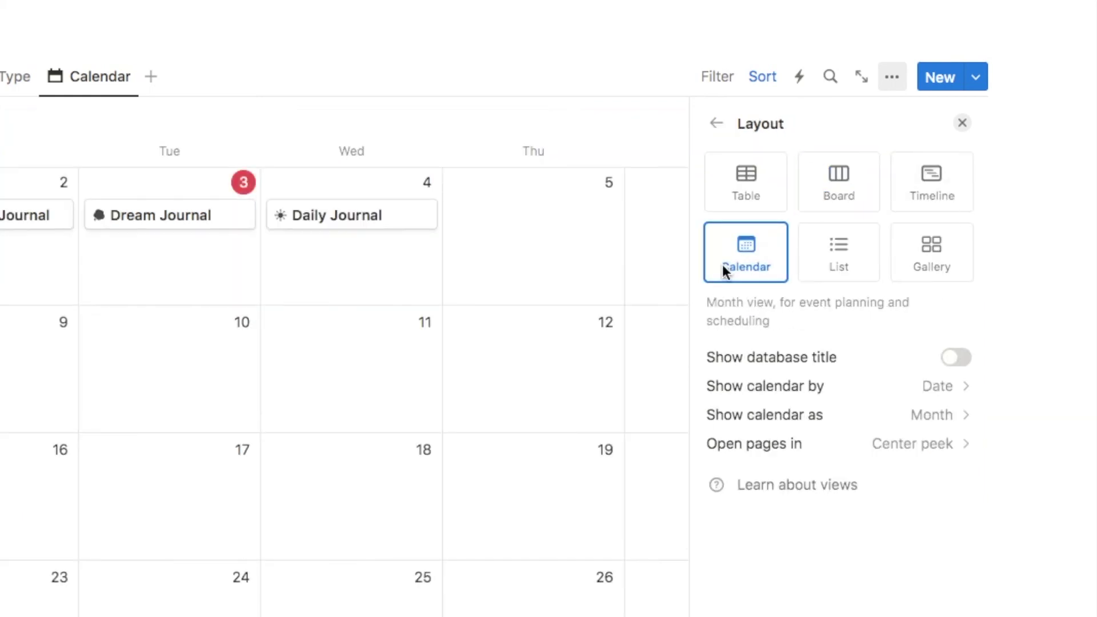
key("Escape")
scroll(814, 335, "up", 1)
scroll(813, 335, "down", 2)
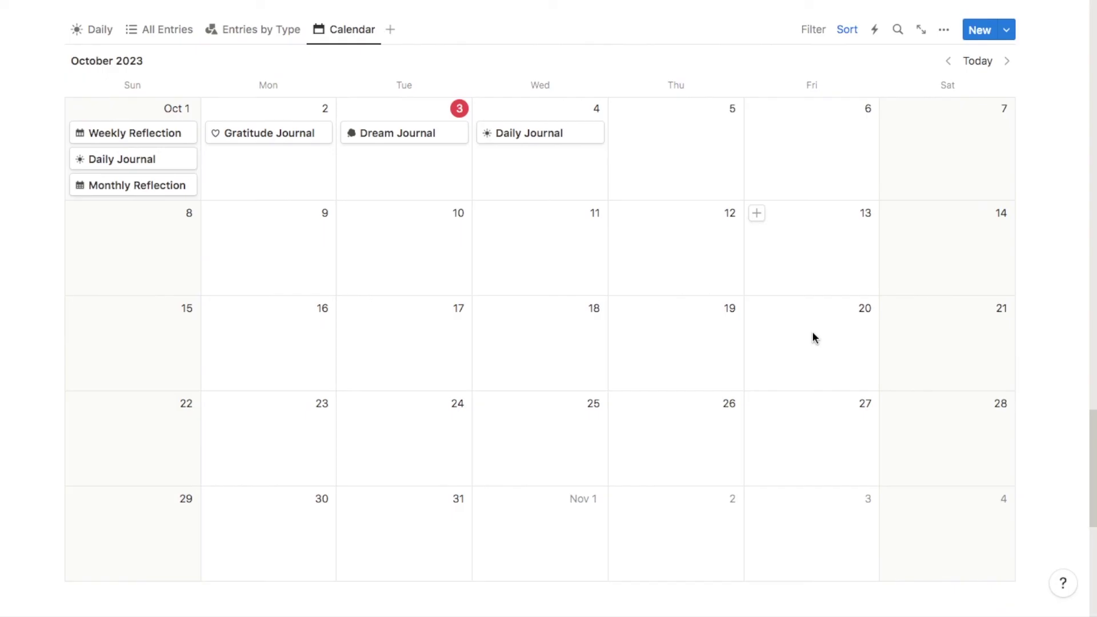
left_click(948, 62)
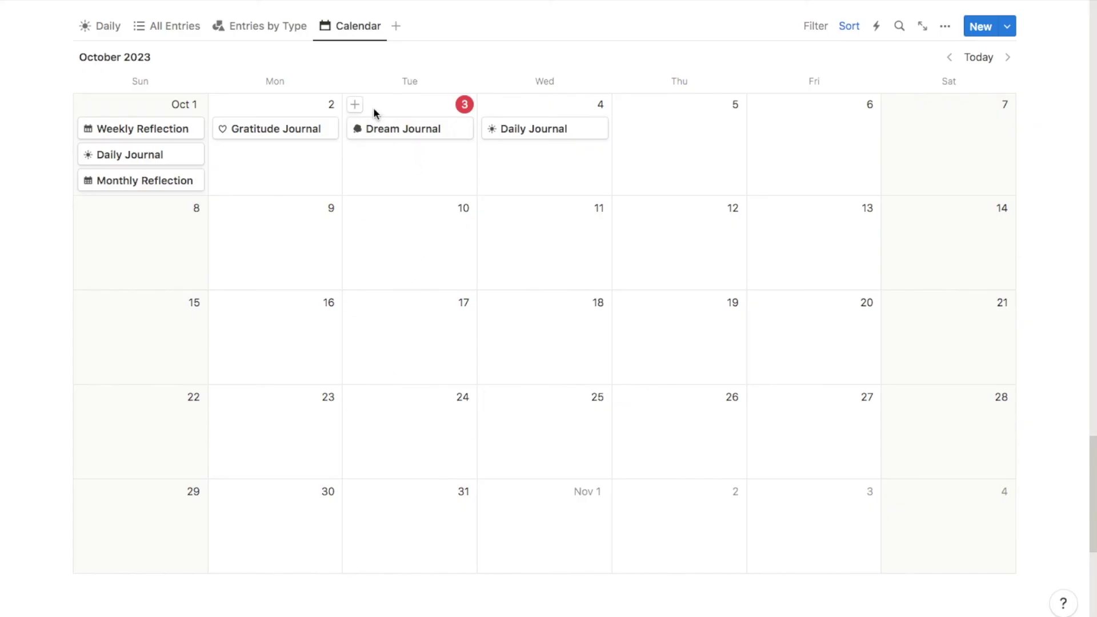
Step: Add an entry on October 3, 2023 from the calendar and apply the Daily Journal template to it
left_click(355, 106)
scroll(398, 302, "down", 2)
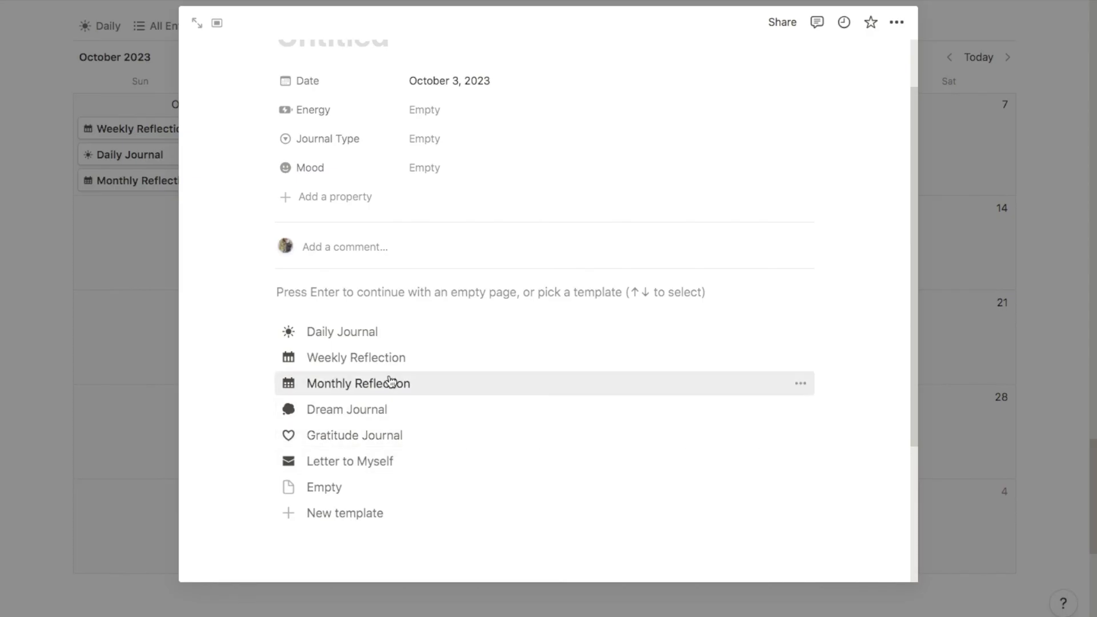
left_click(350, 333)
scroll(382, 457, "down", 7)
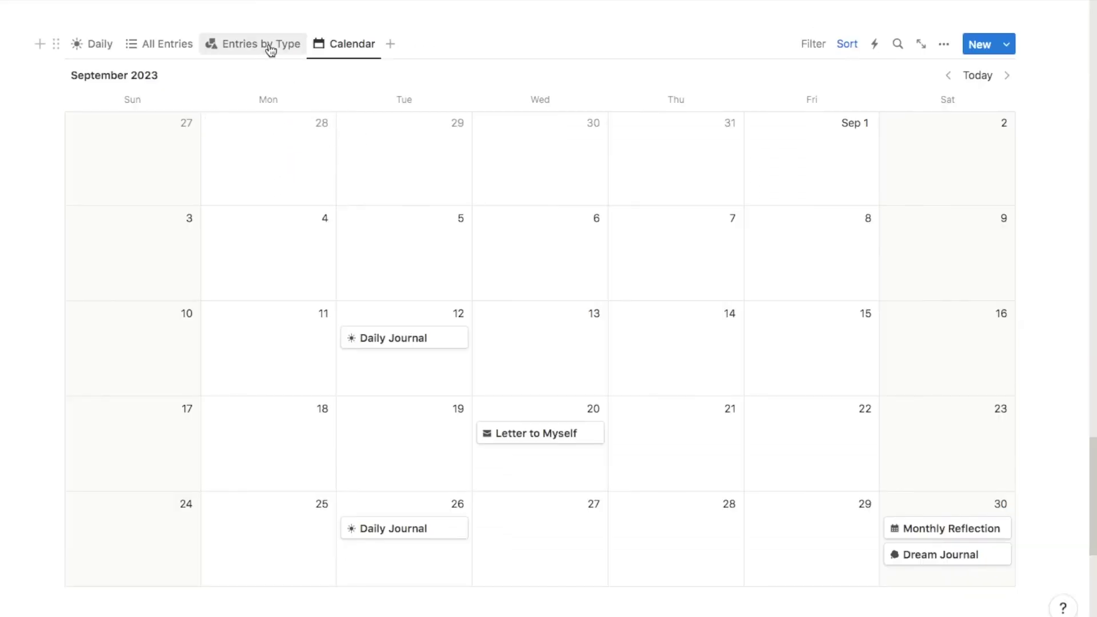
Step: Show the Date property on the cards of the Entries by Type board
left_click(241, 47)
scroll(318, 187, "up", 1)
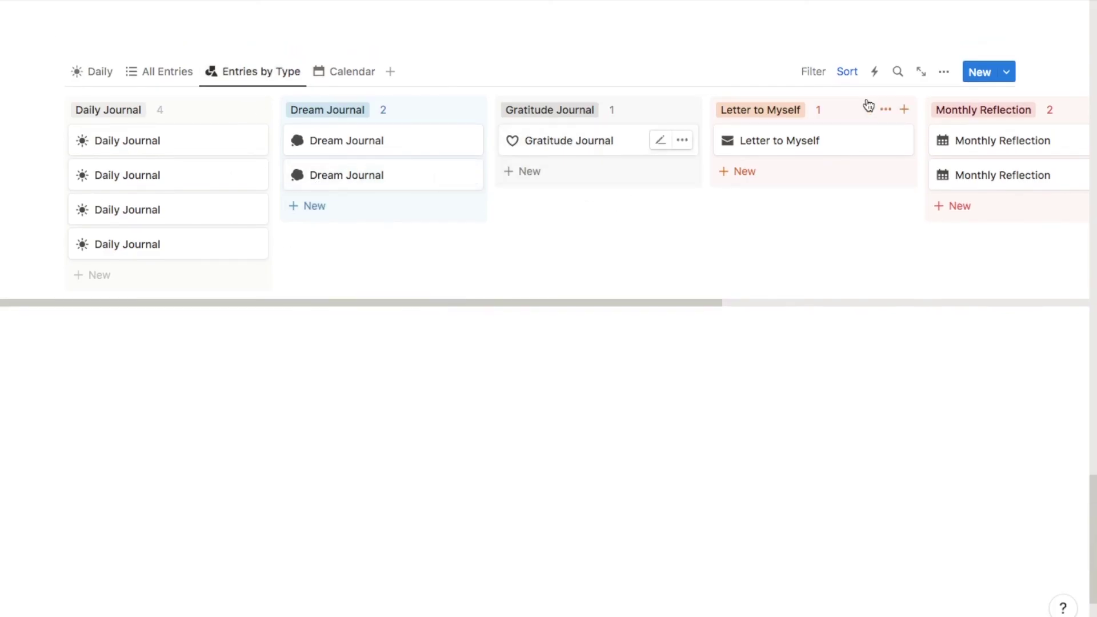
left_click(943, 73)
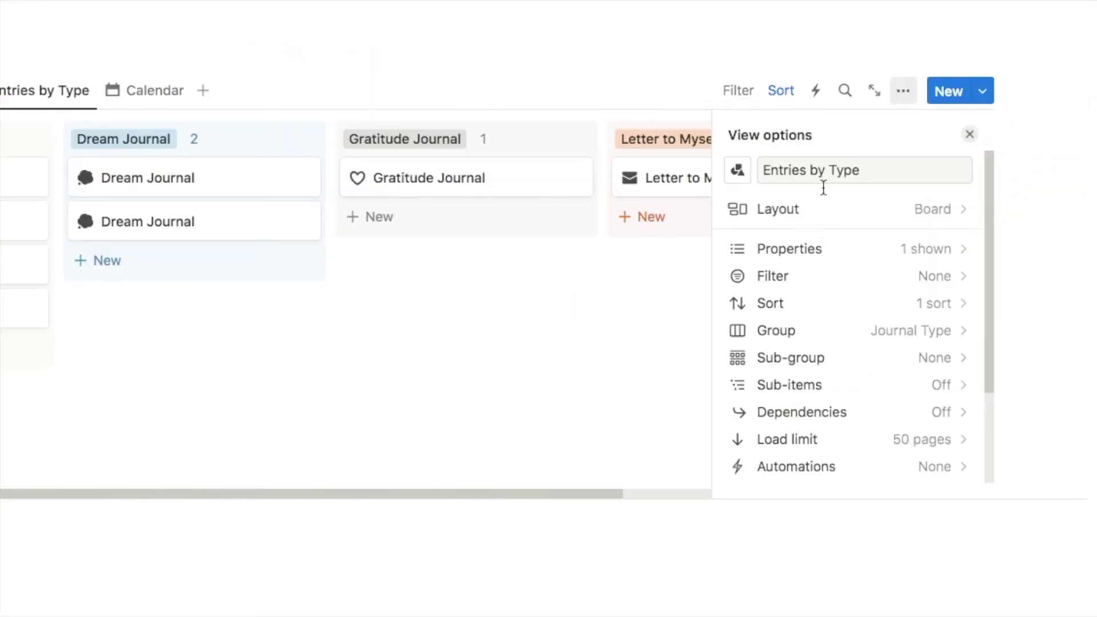
left_click(816, 255)
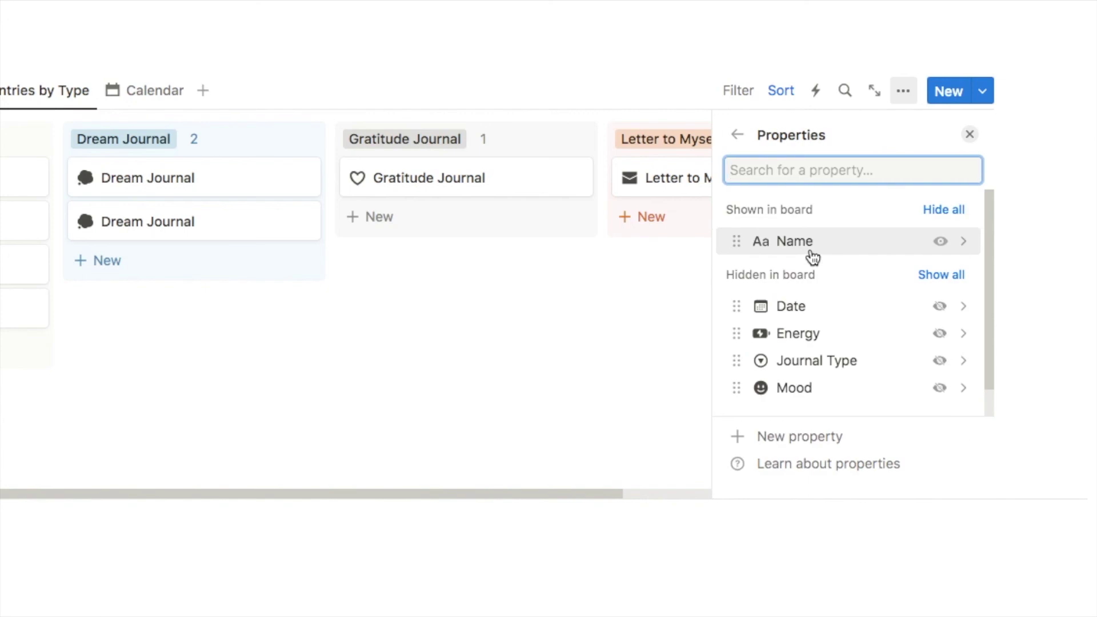
left_click(939, 308)
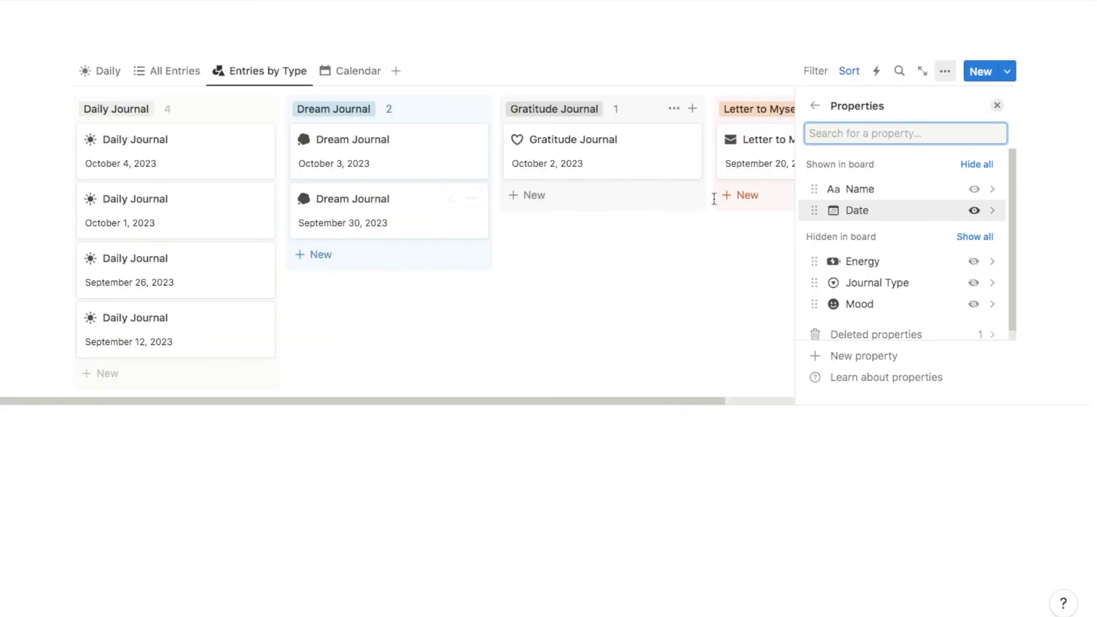
left_click(998, 106)
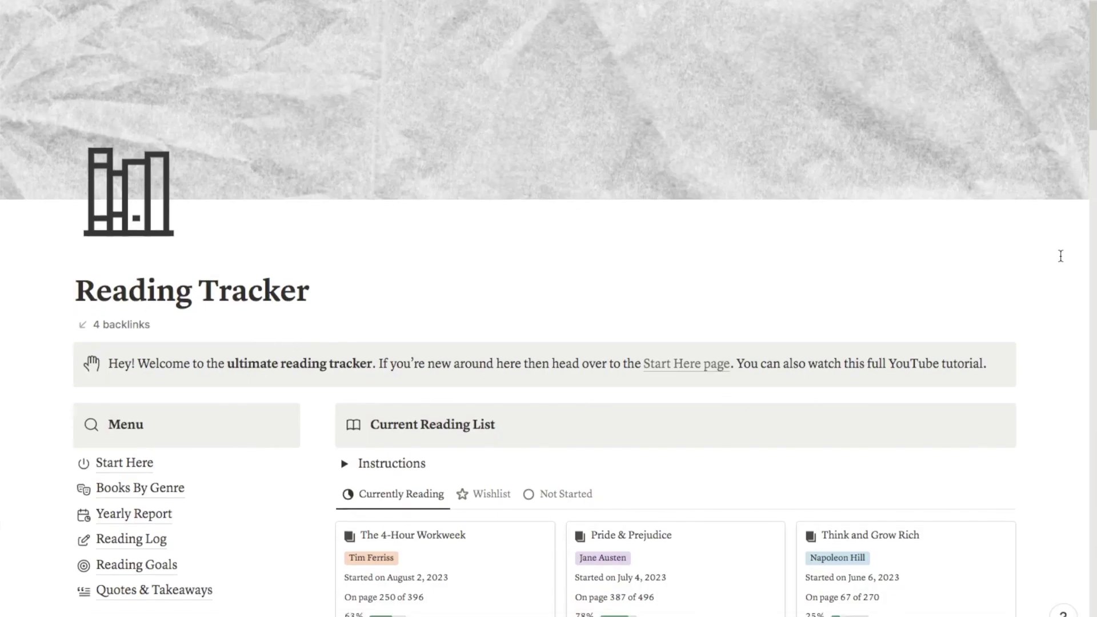
scroll(1060, 256, "down", 3)
scroll(1060, 256, "down", 4)
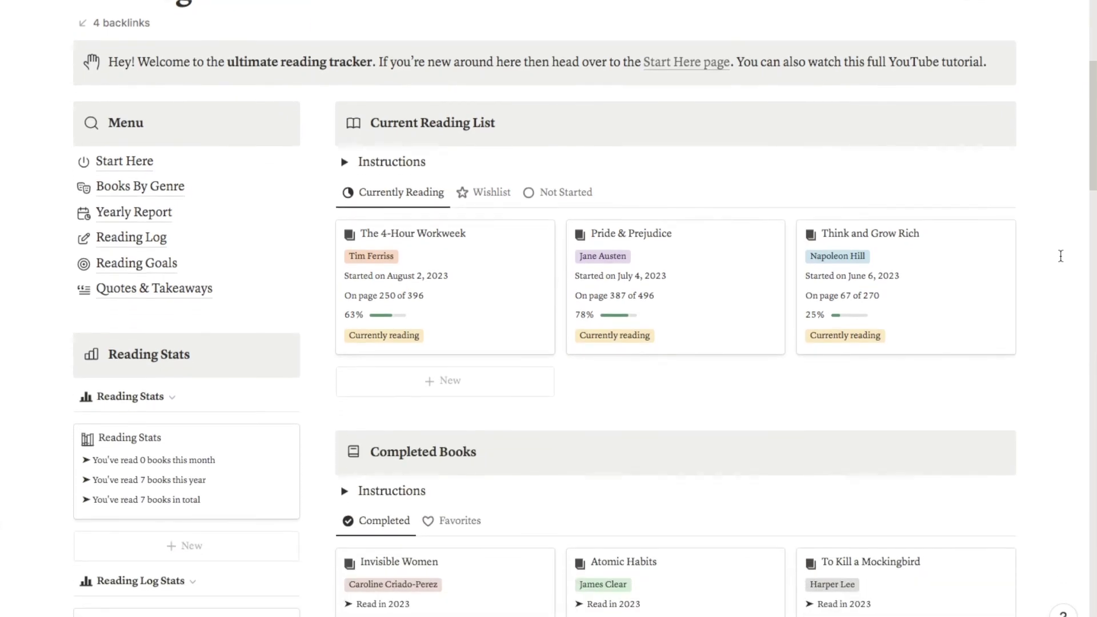